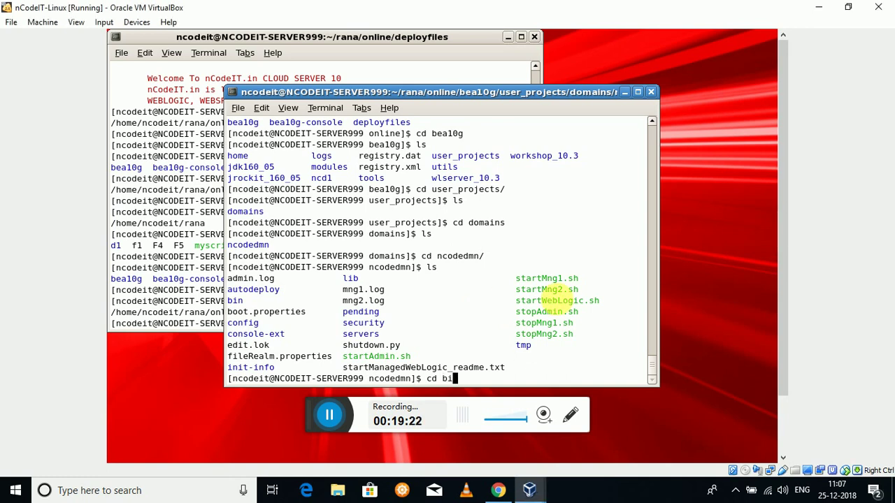
- From the domain's bin folder, run ./startWebLogic.sh until the admin server reports RUNNING mode
key(Return)
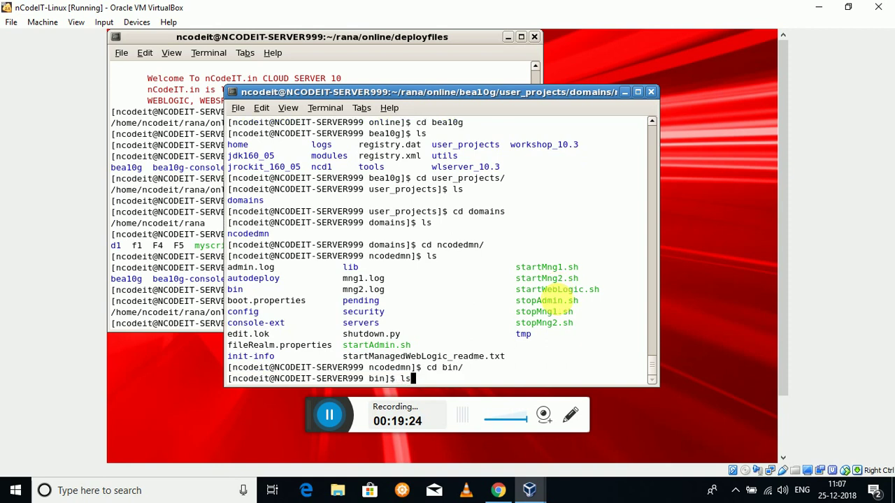
text(ls)
key(Return)
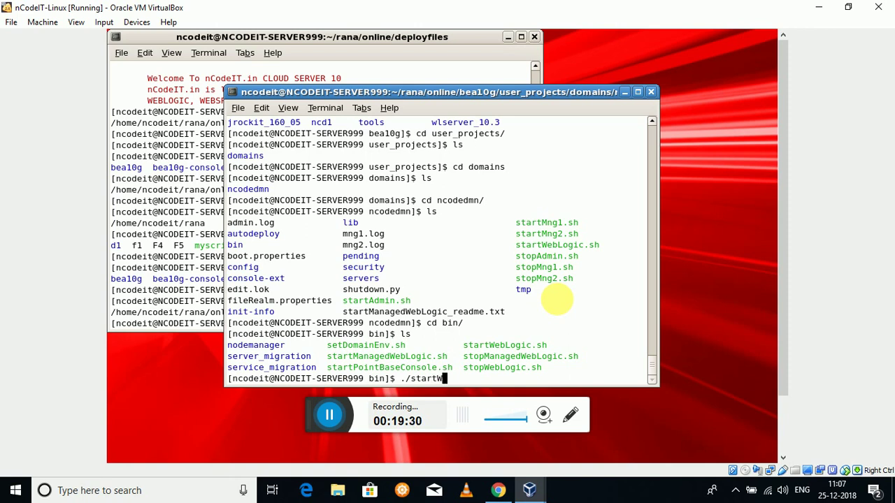
key(Return)
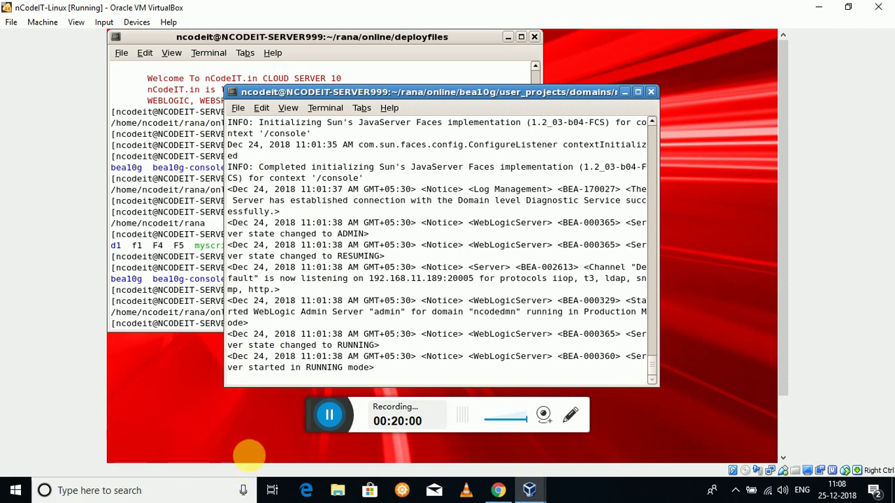
- Check server states under Environment > Servers, then view the empty Summary of Deployments
click(501, 491)
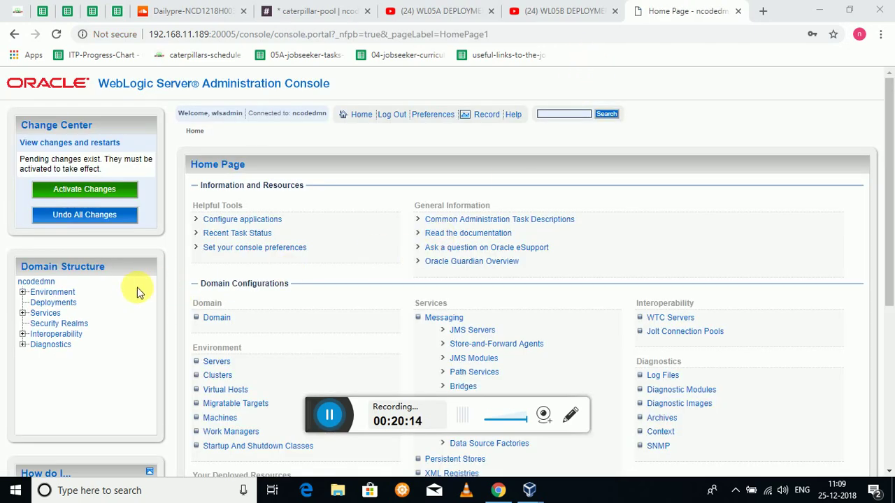
click(24, 293)
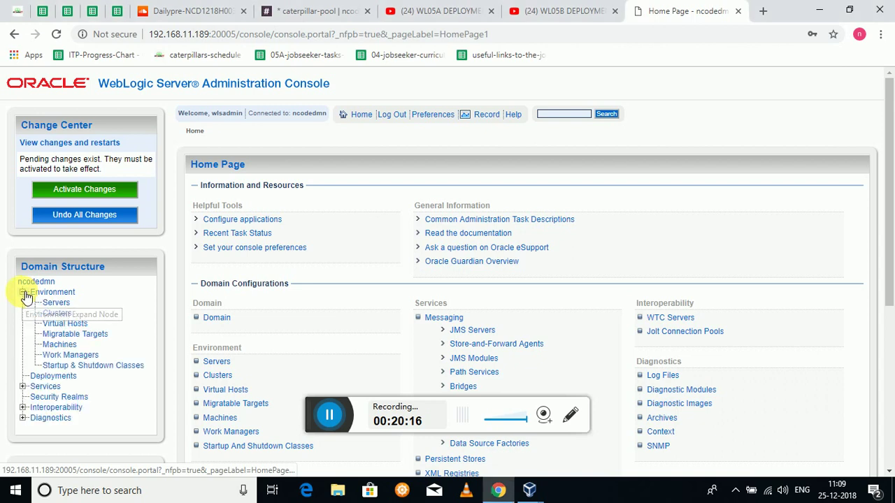
click(51, 303)
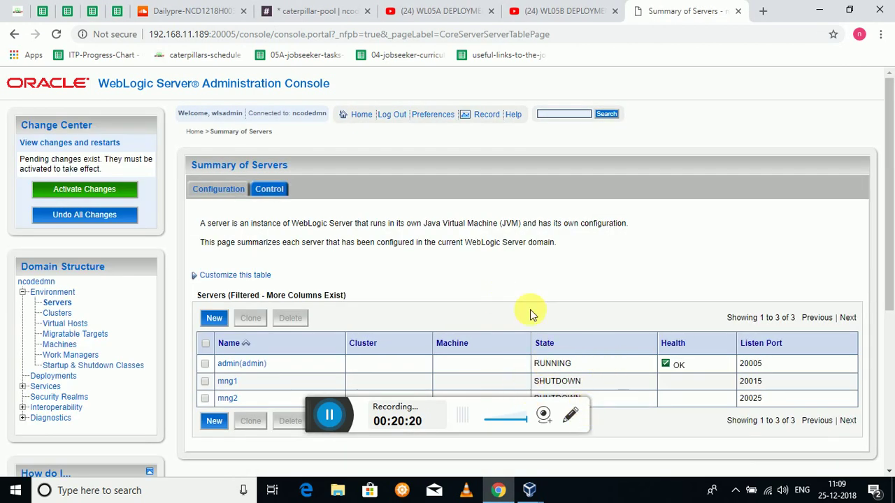
click(43, 377)
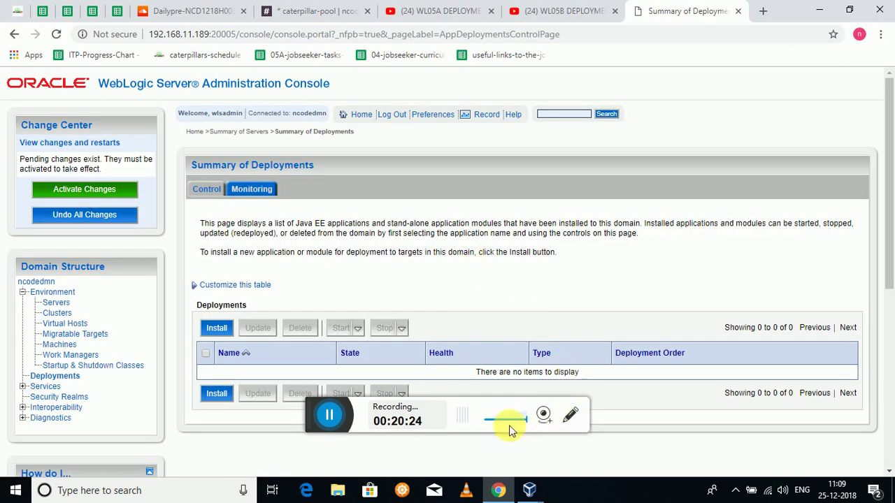
scroll(618, 264, down, 2)
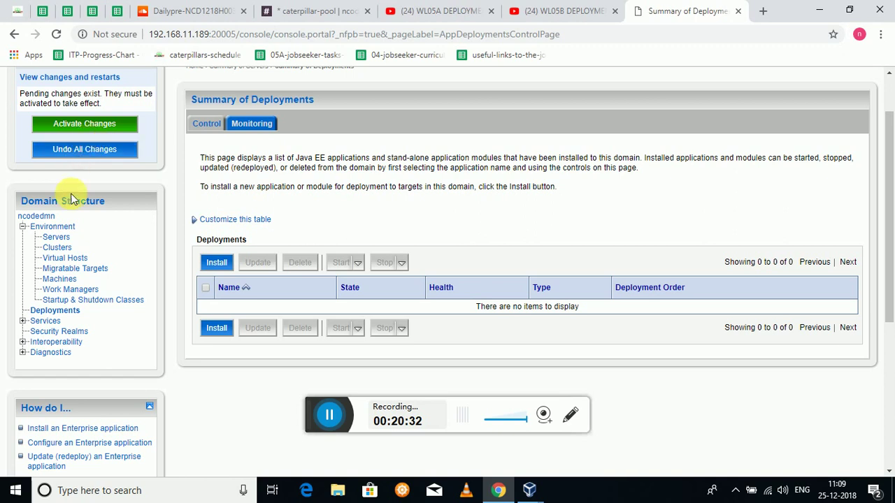
- Start installing jsf-1.2.war and choose to install it as a library
click(329, 415)
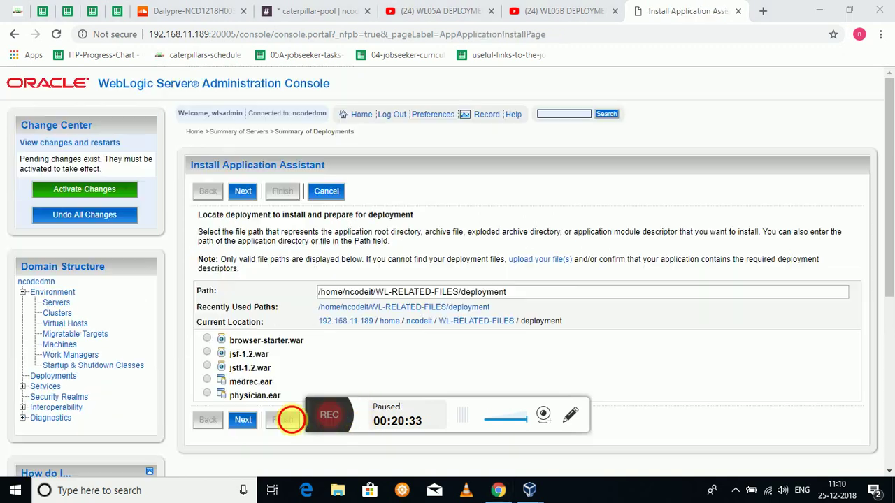
click(293, 417)
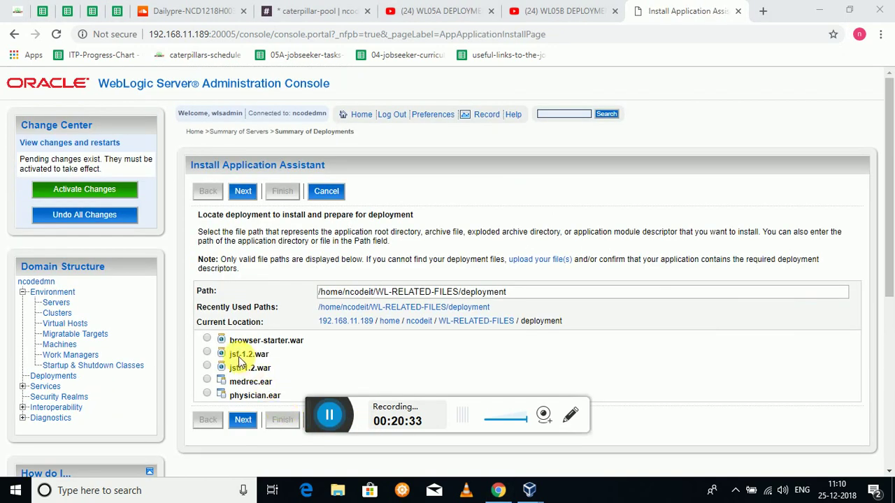
click(207, 341)
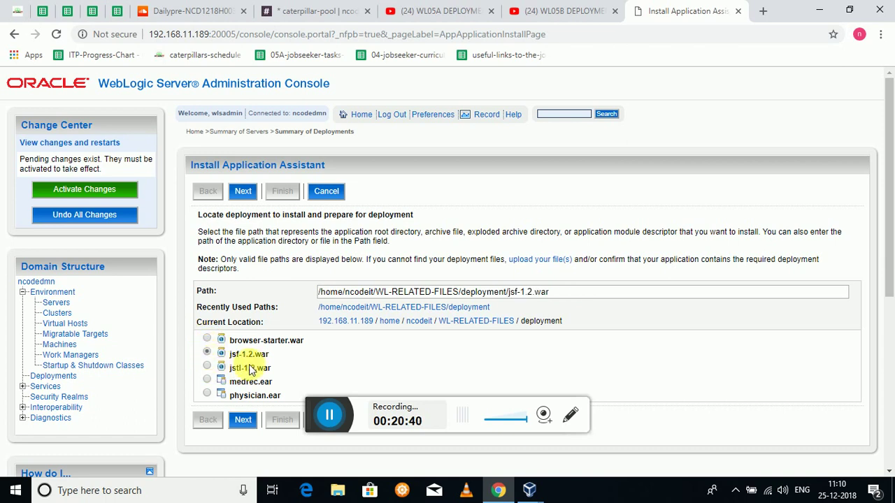
click(242, 191)
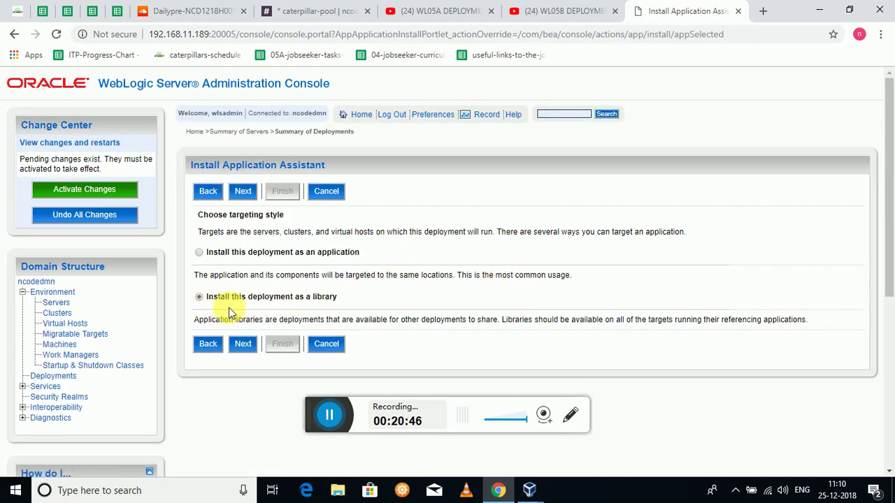
click(246, 193)
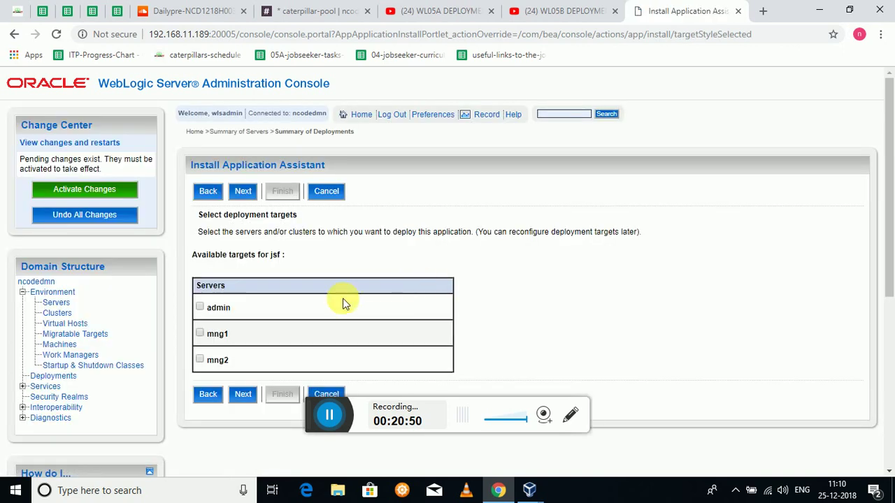
- Target the jsf library to managed servers mng1 and mng2
click(201, 360)
scroll(383, 274, down, 1)
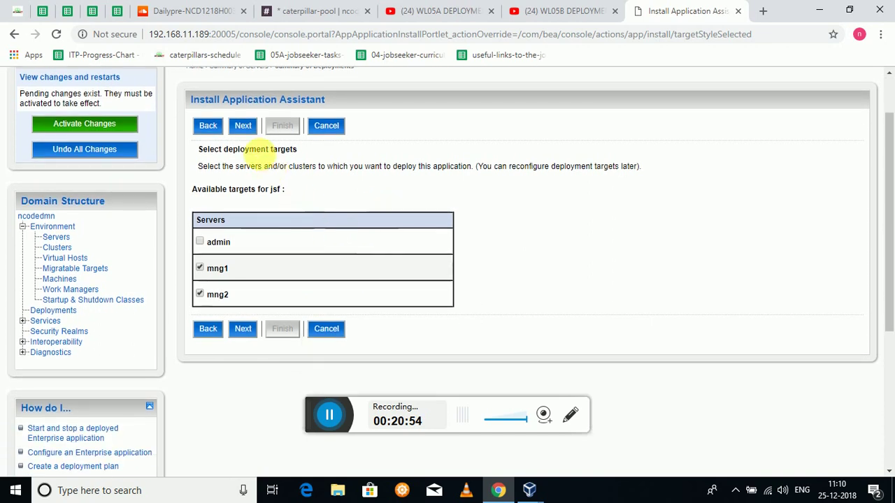
click(242, 125)
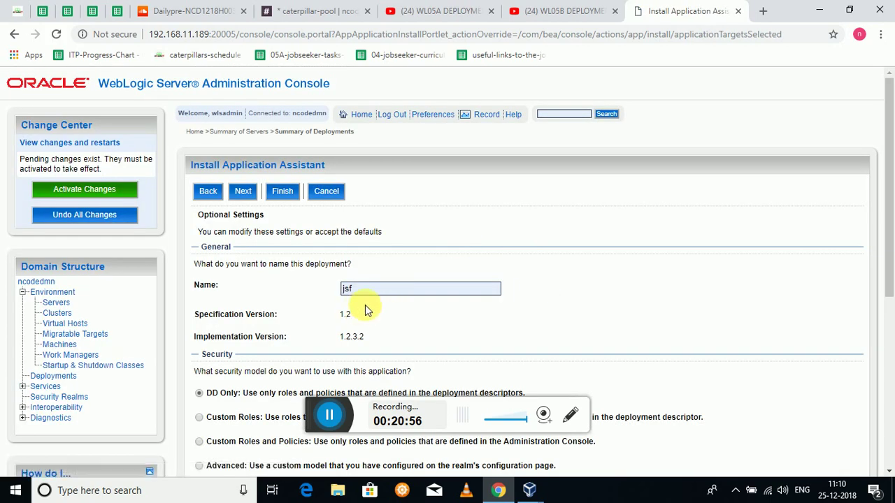
scroll(367, 311, down, 2)
scroll(371, 252, up, 2)
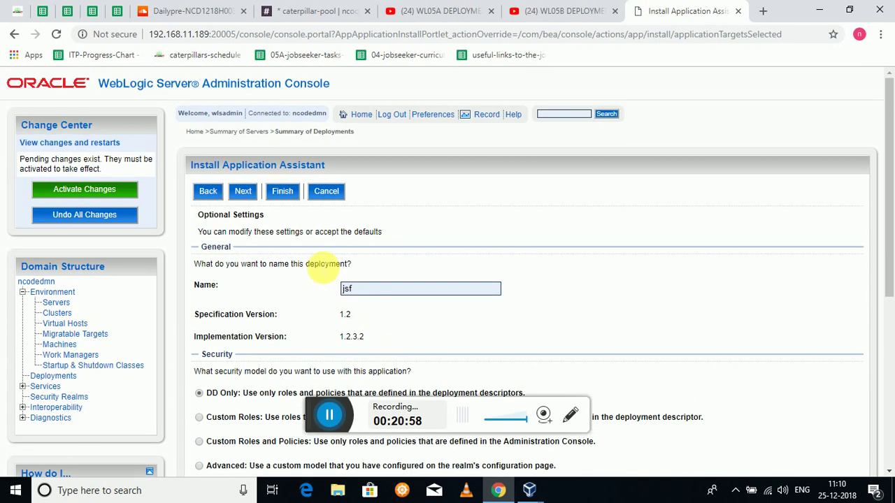
scroll(529, 295, down, 4)
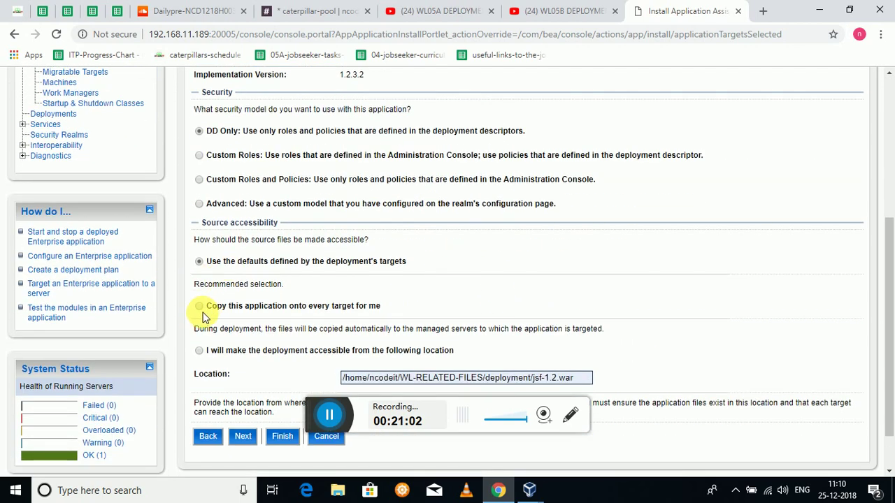
- Choose 'Copy this application onto every target', review, and finish the jsf install
click(200, 308)
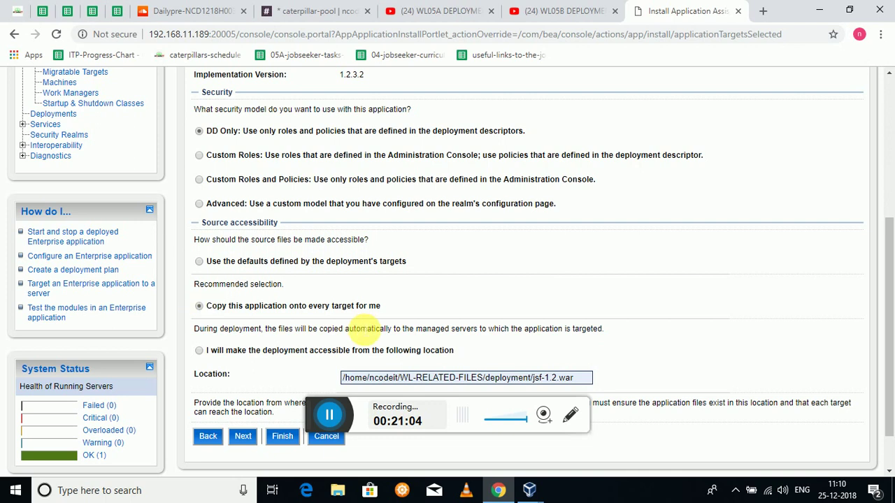
scroll(297, 239, up, 1)
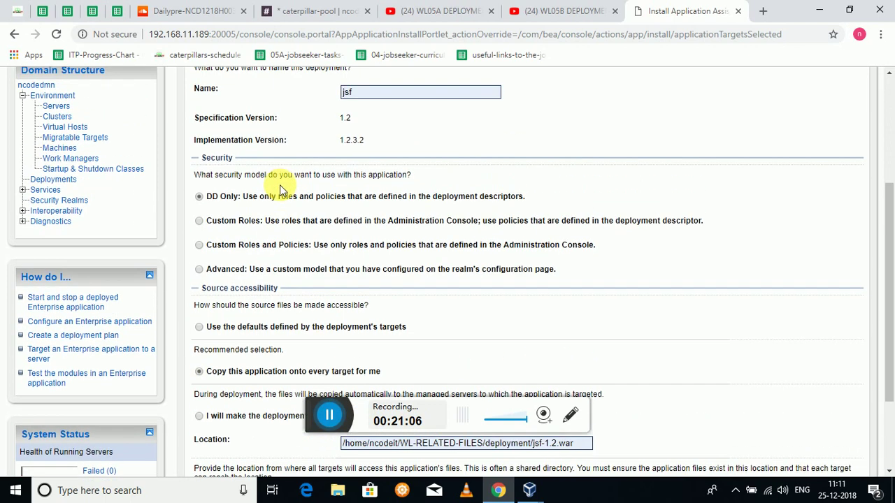
scroll(320, 255, down, 2)
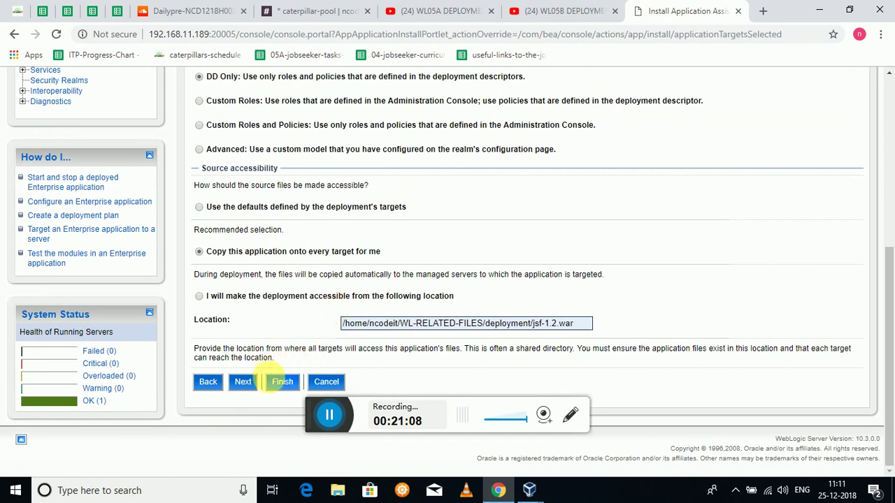
scroll(335, 298, up, 3)
click(246, 73)
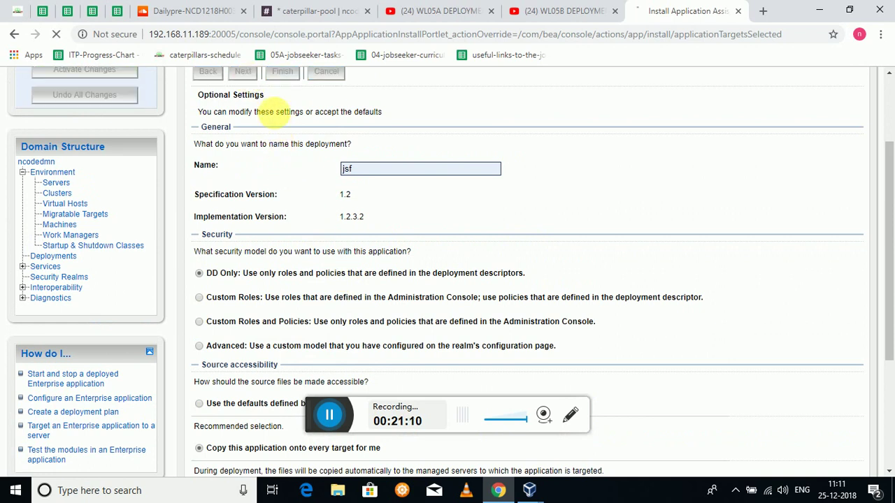
scroll(444, 336, down, 3)
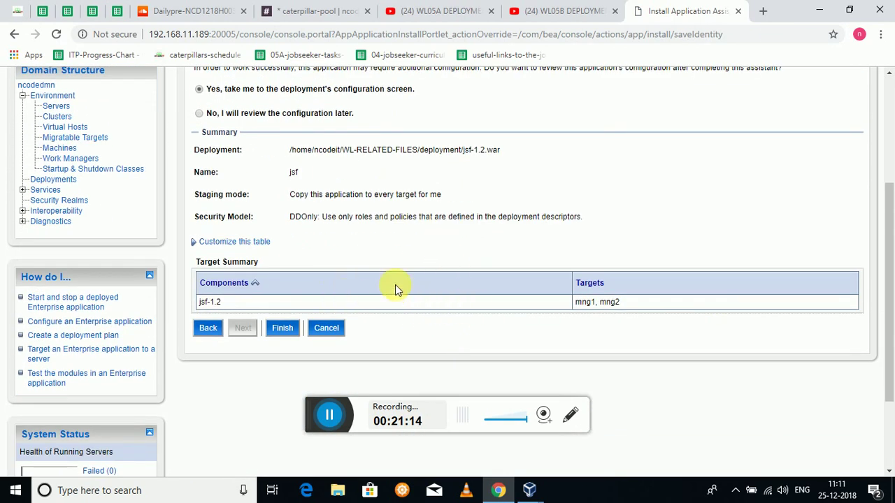
scroll(432, 306, up, 1)
scroll(429, 311, up, 2)
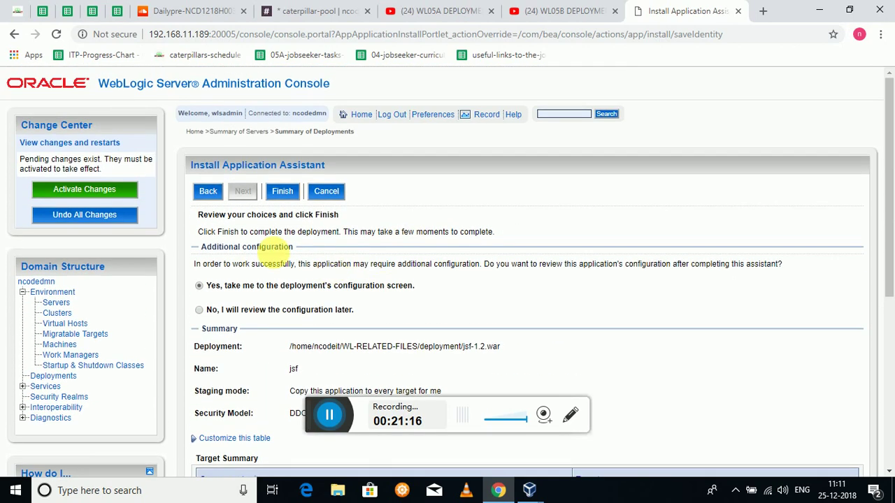
click(282, 190)
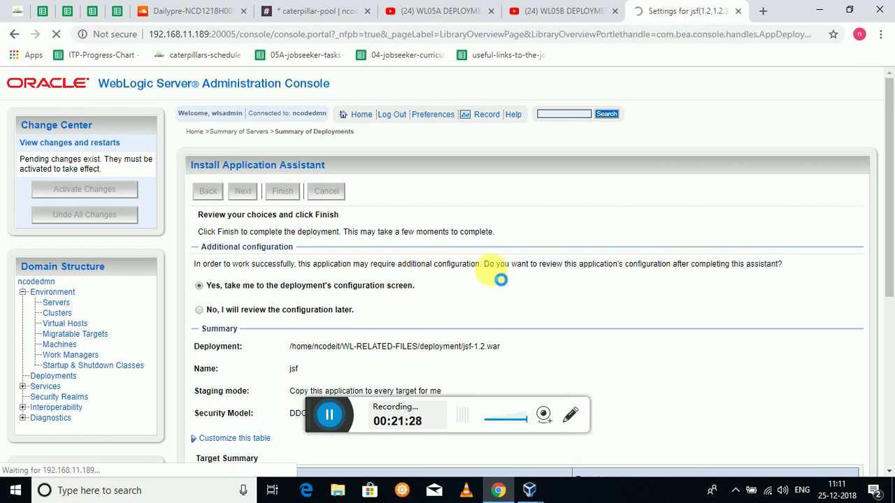
- Reload the Summary of Deployments and activate the pending jsf library changes
scroll(402, 297, down, 1)
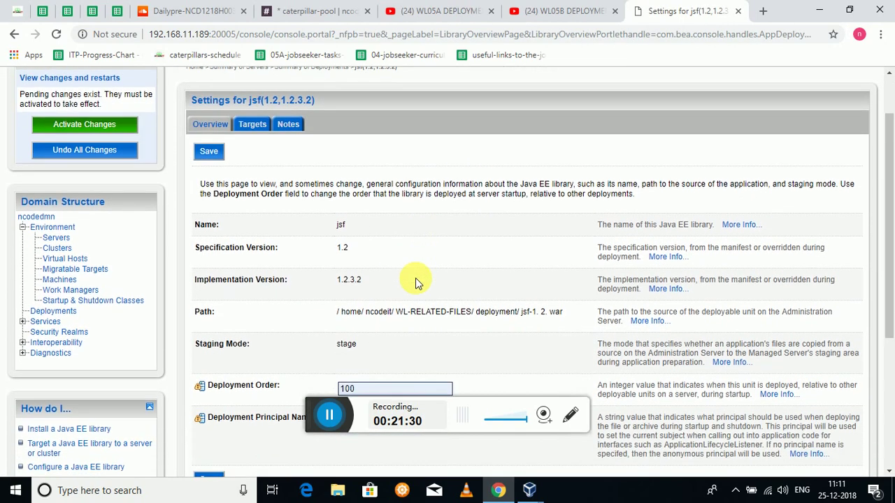
scroll(388, 282, up, 1)
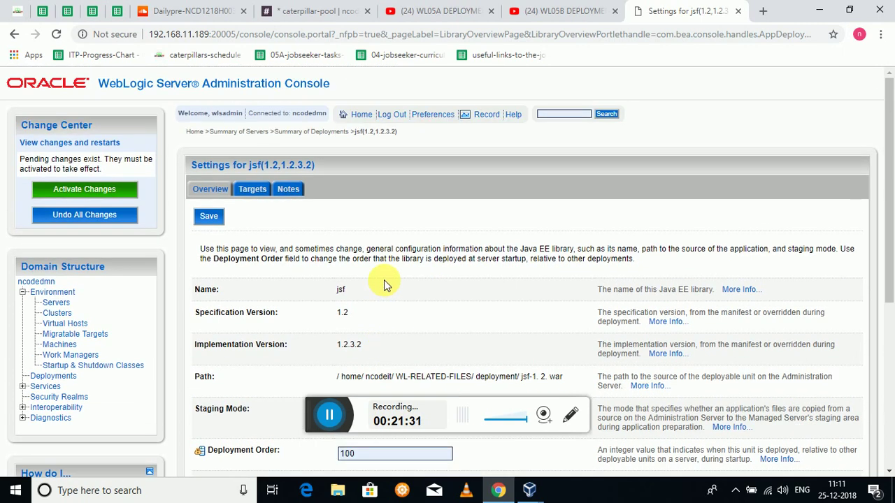
click(43, 375)
scroll(329, 300, down, 1)
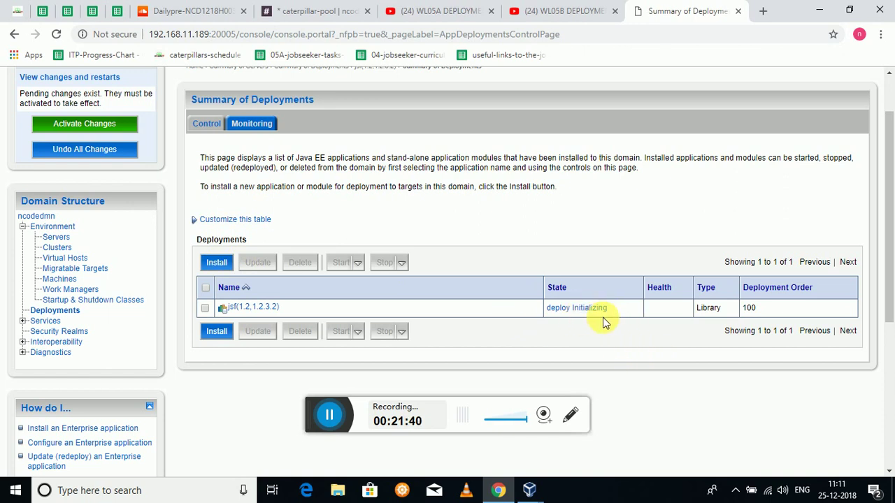
right_click(495, 281)
click(524, 316)
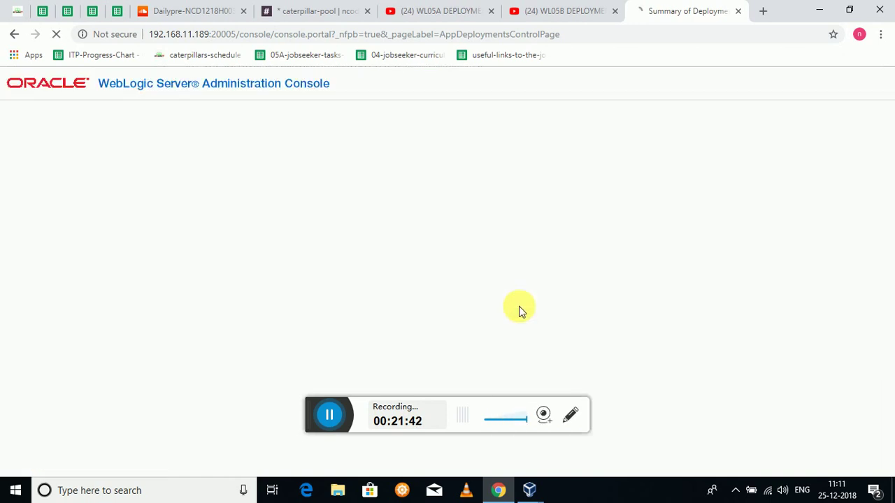
click(328, 417)
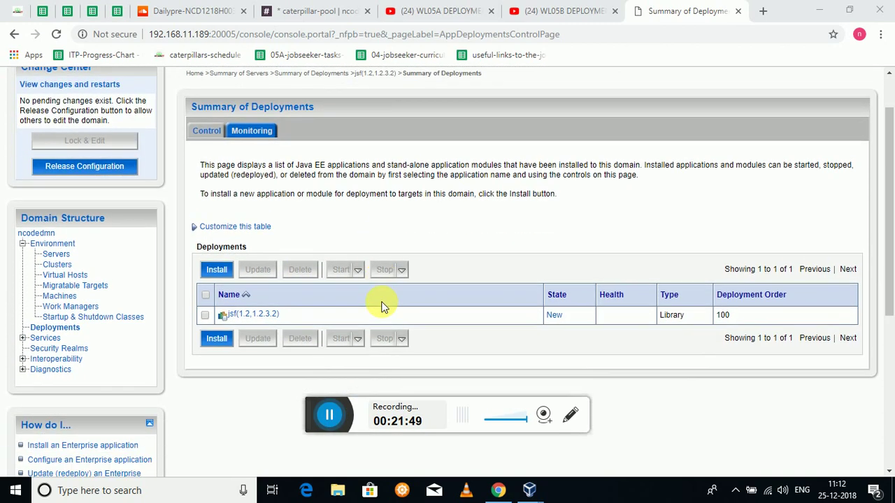
click(218, 268)
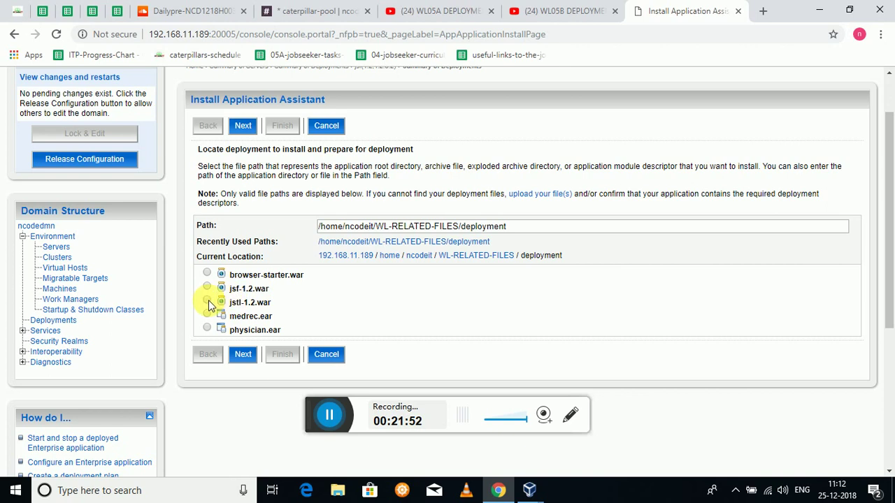
- Choose jstl-1.2.war, install it as a library, and target mng1 and mng2
click(207, 301)
scroll(455, 304, down, 2)
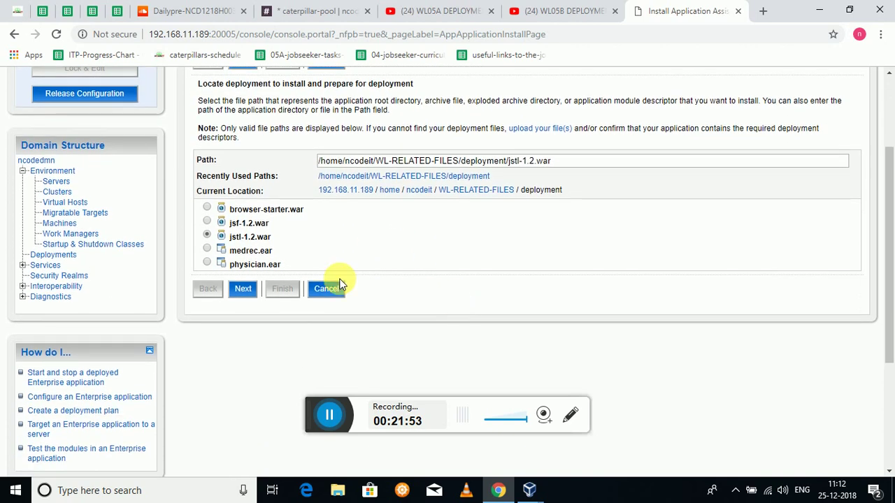
click(241, 290)
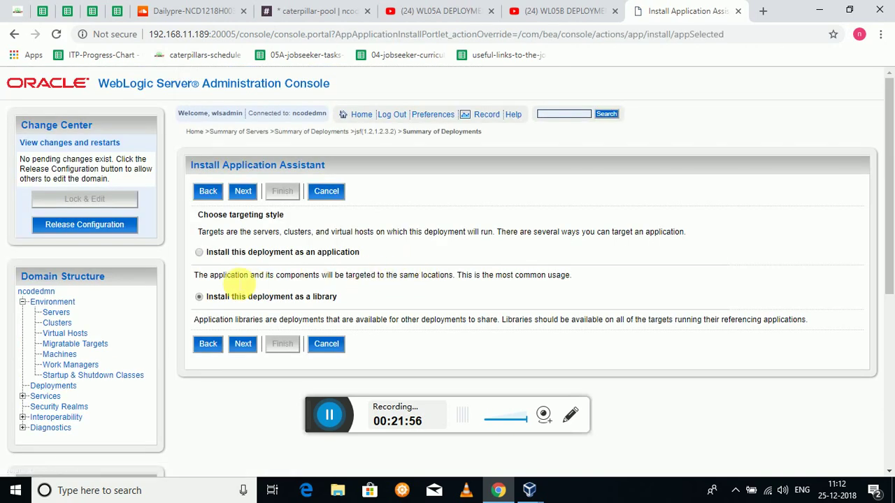
click(246, 195)
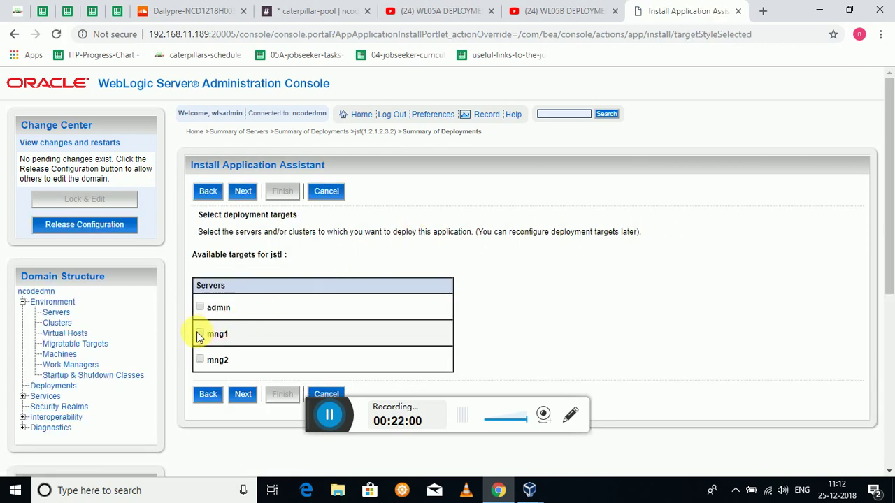
click(200, 360)
click(242, 192)
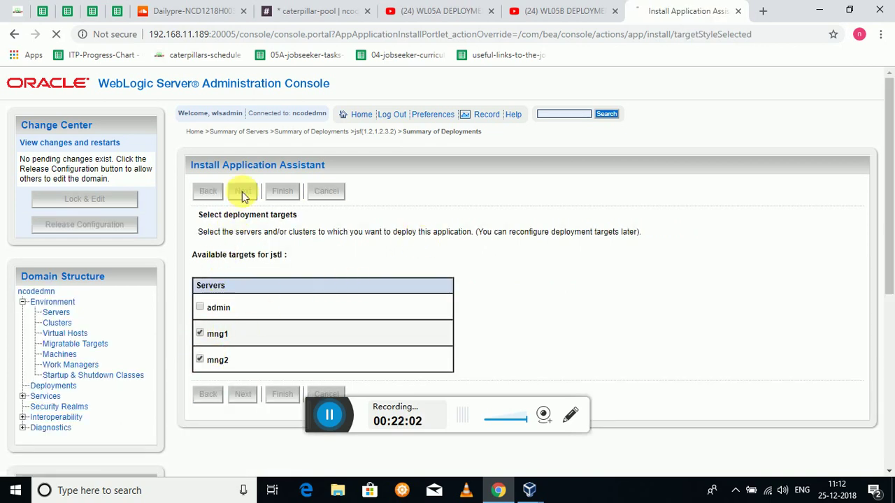
- Set jstl to copy onto every target, review the choices, and finish the install
scroll(314, 250, down, 2)
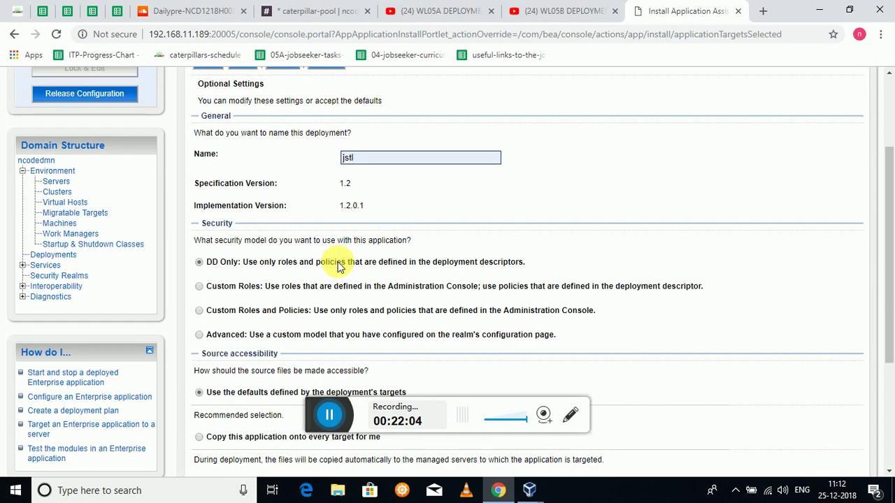
scroll(391, 238, down, 1)
scroll(314, 244, down, 1)
scroll(231, 266, down, 2)
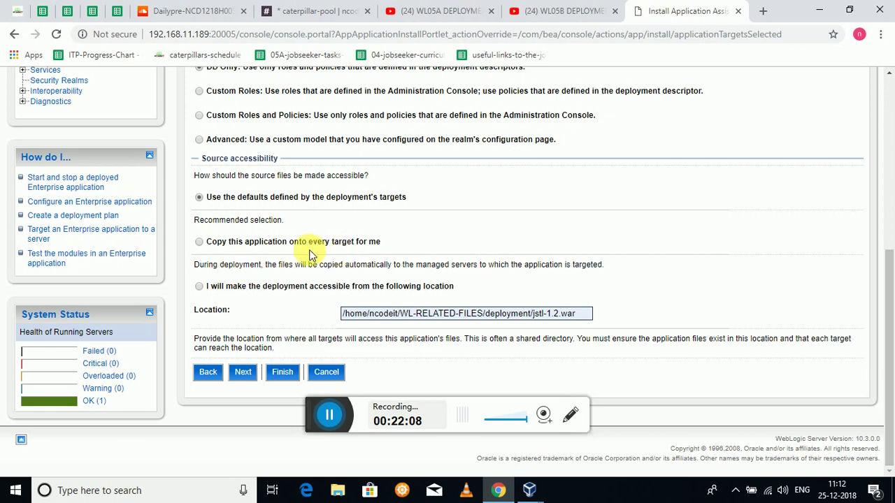
click(200, 242)
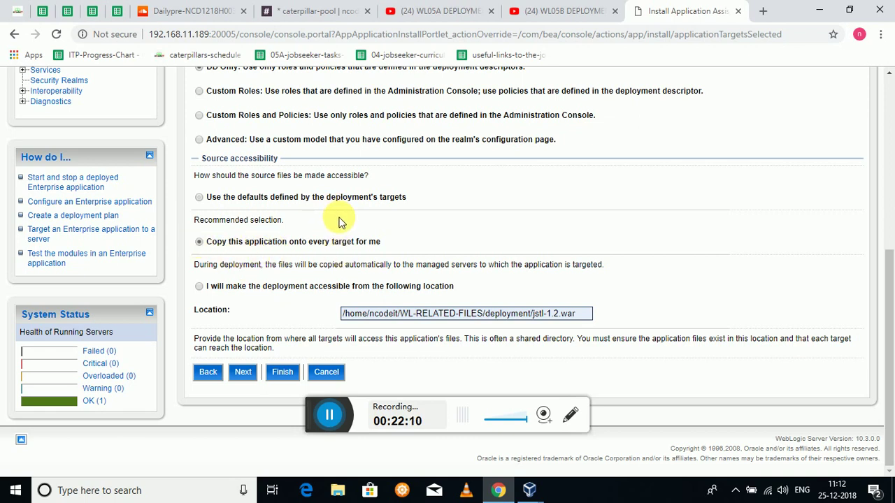
scroll(336, 217, up, 4)
click(242, 126)
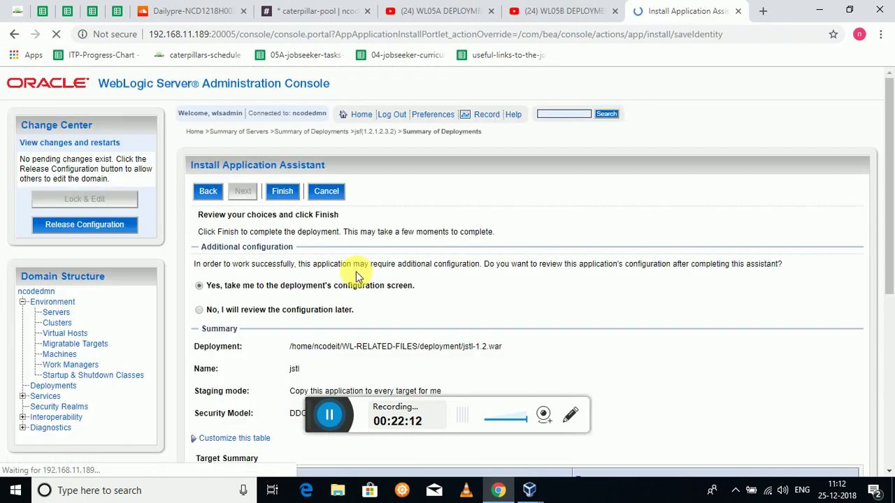
scroll(374, 328, down, 2)
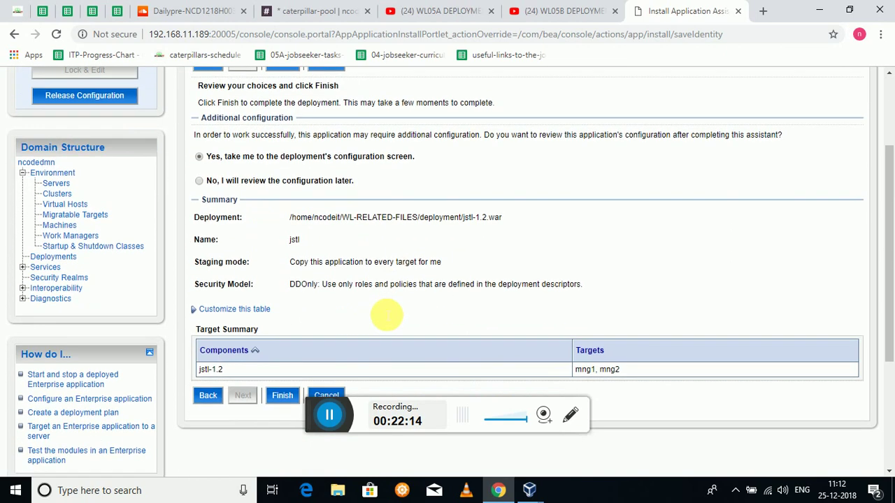
scroll(384, 314, up, 1)
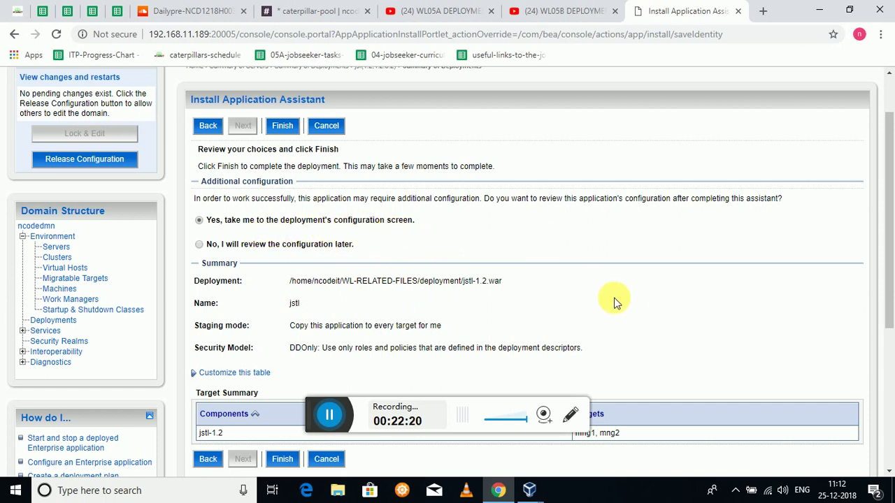
scroll(568, 325, down, 2)
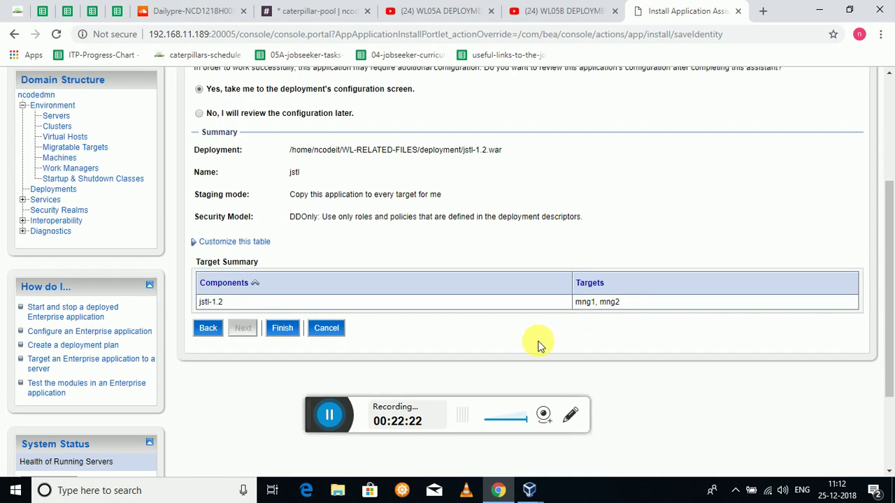
scroll(529, 353, up, 3)
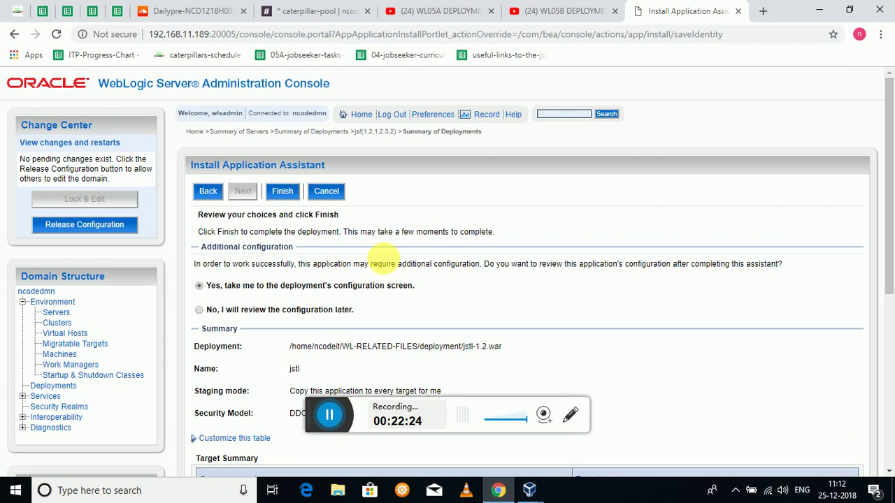
click(282, 190)
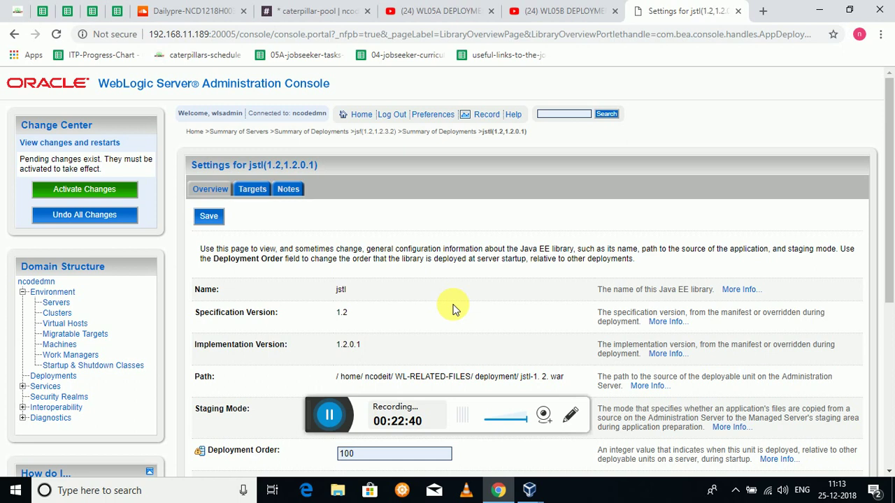
- Review the jstl library settings: staging mode stage, deployment order 100
scroll(453, 309, down, 3)
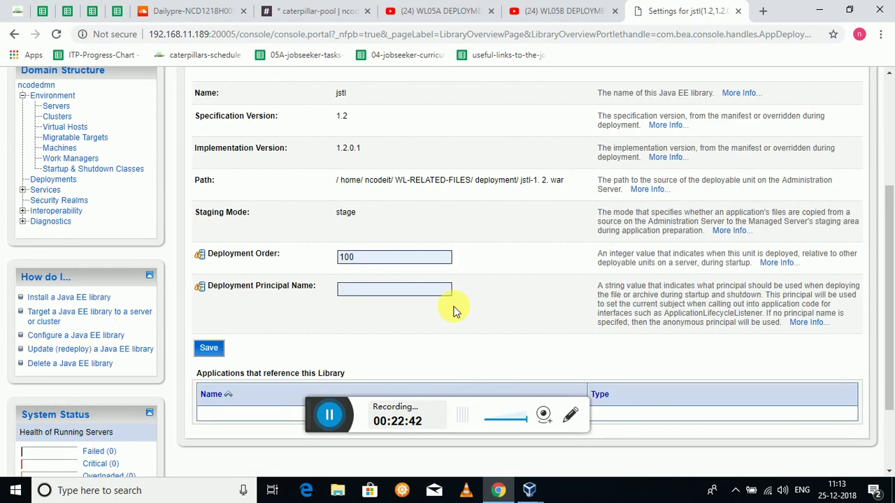
scroll(453, 309, up, 1)
scroll(453, 309, down, 2)
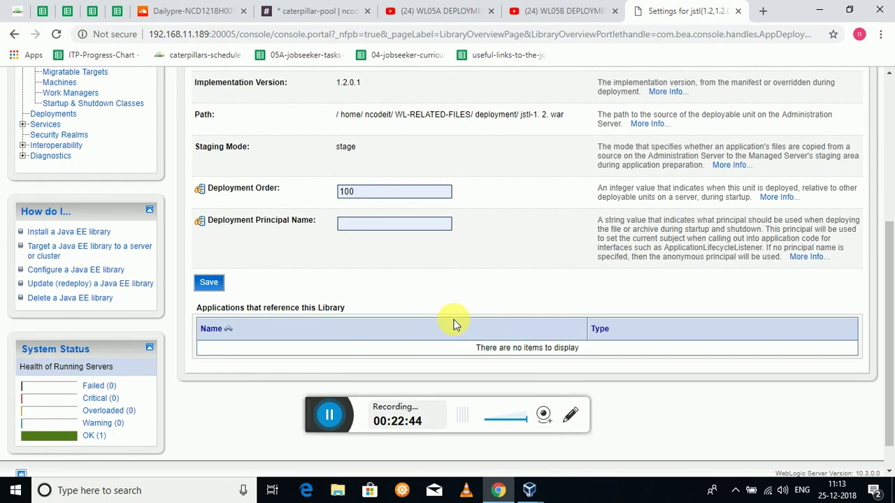
- Return to the deployments summary and lock the configuration with Lock & Edit
key(alt+Left)
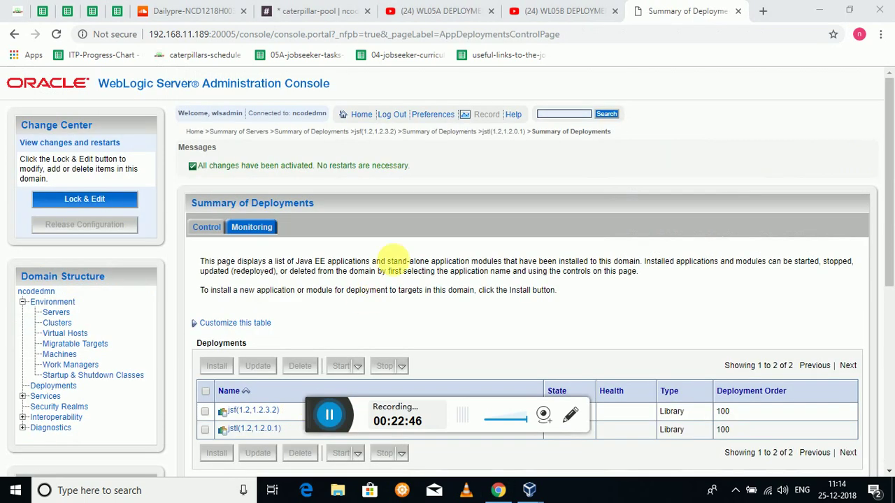
scroll(394, 272, down, 4)
scroll(395, 272, up, 3)
click(98, 131)
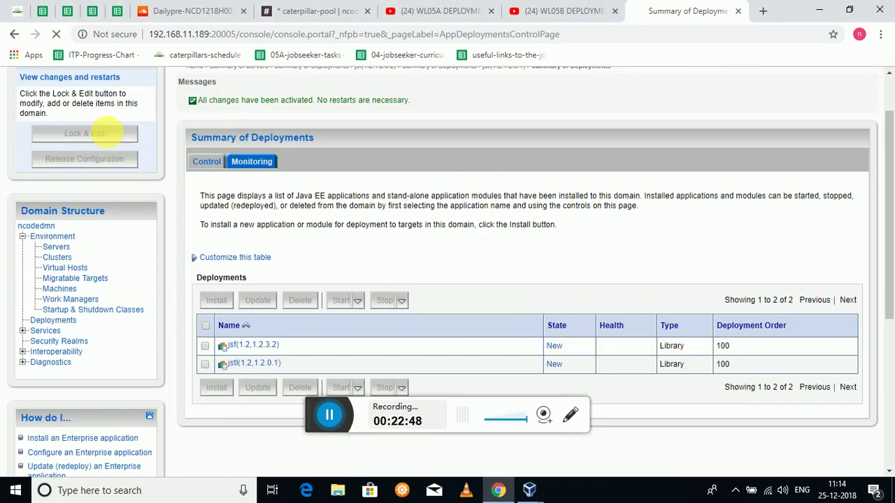
- Choose medrec.ear for a new deployment and install it as an application
scroll(400, 279, down, 2)
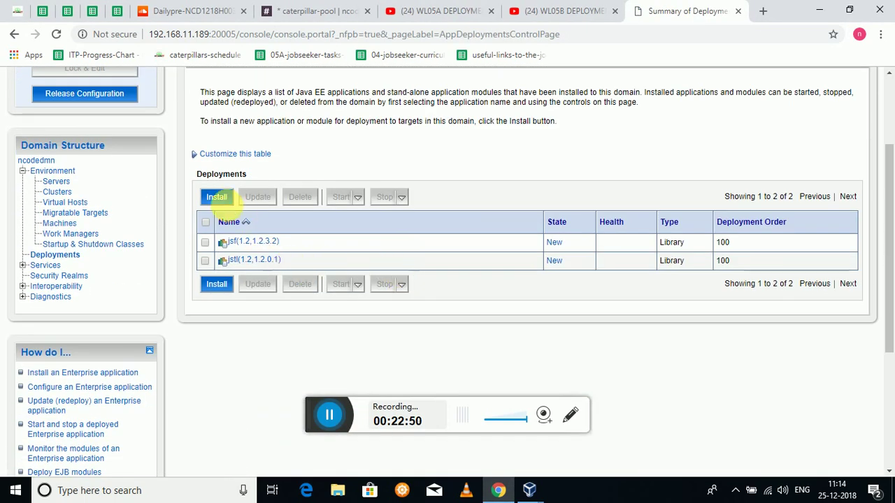
click(225, 199)
scroll(385, 223, down, 2)
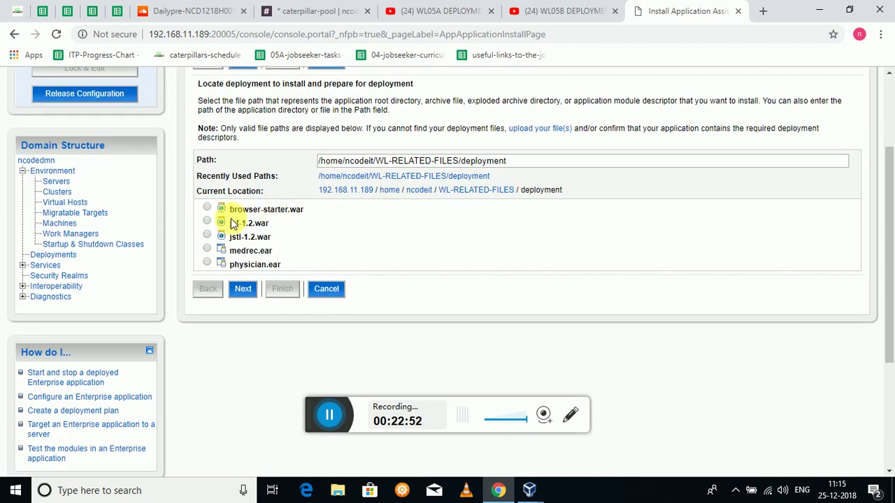
click(216, 251)
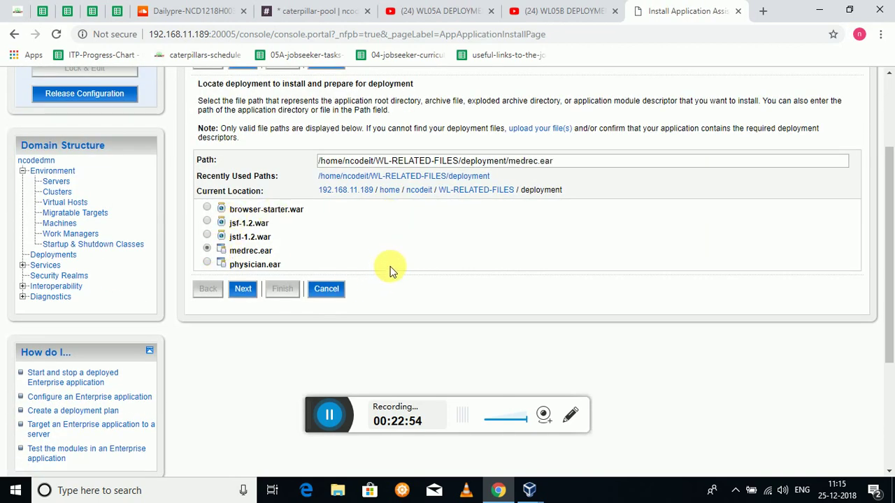
scroll(390, 272, up, 2)
click(243, 192)
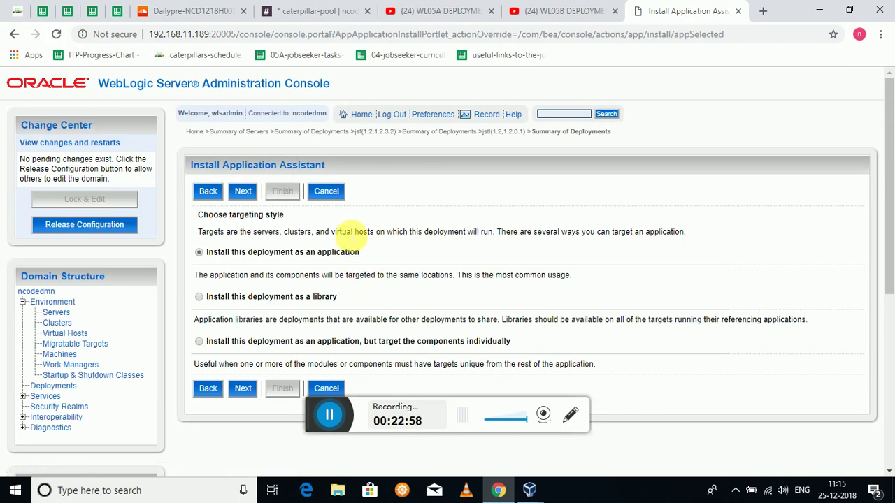
scroll(428, 286, down, 1)
scroll(425, 288, down, 2)
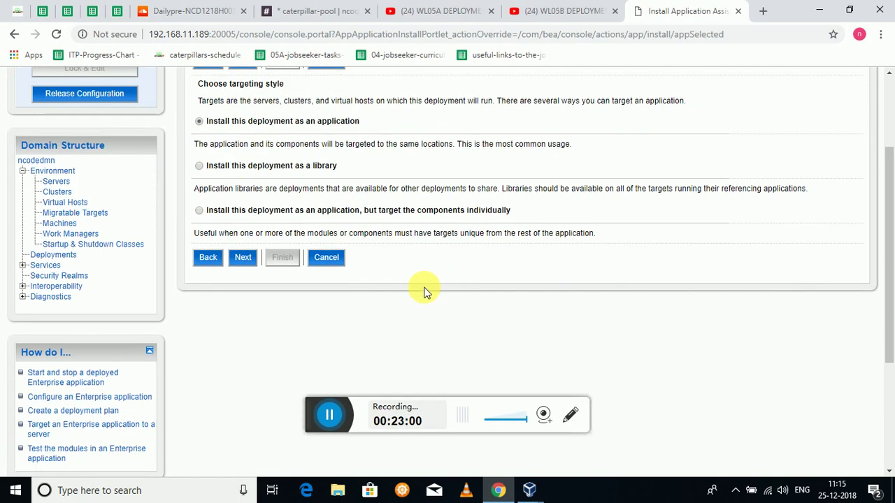
scroll(424, 291, up, 2)
scroll(420, 296, down, 2)
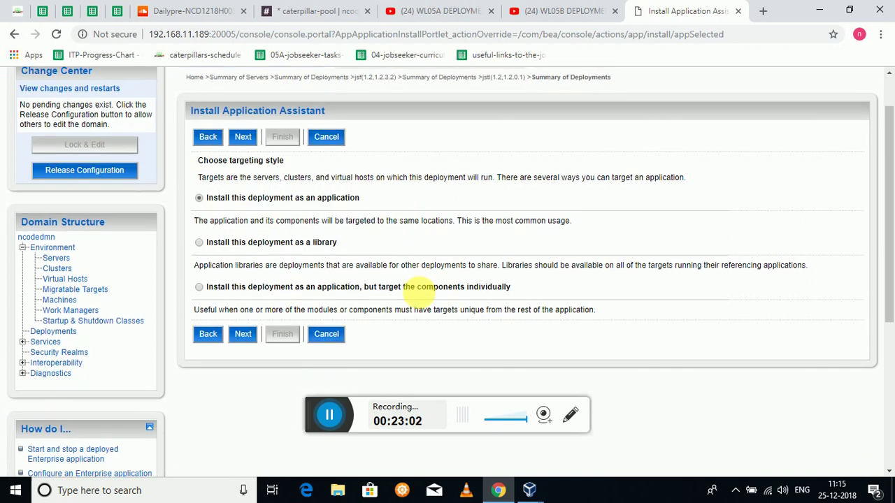
scroll(414, 298, up, 2)
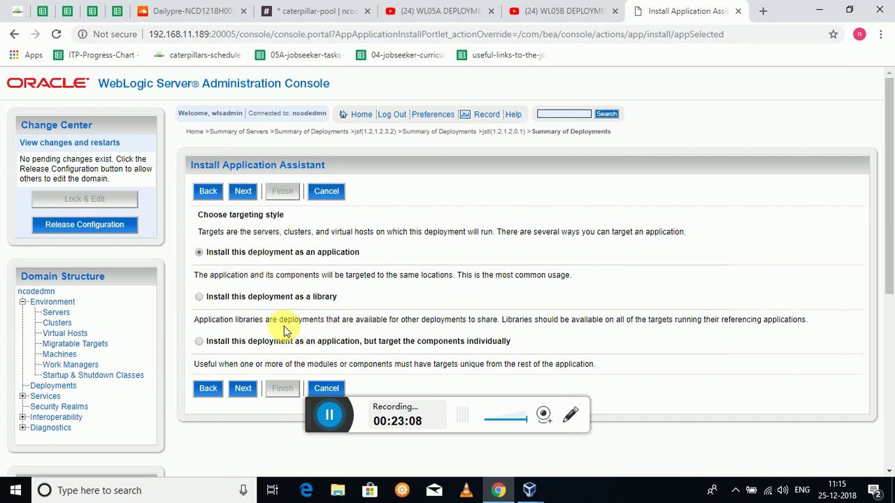
click(244, 192)
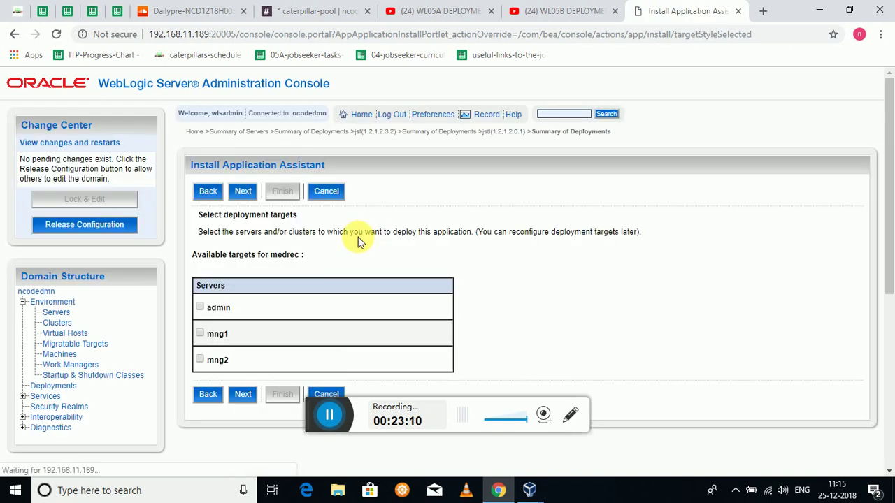
- Target medrec to mng1, copy it onto every target, finish, then Lock & Edit
click(200, 334)
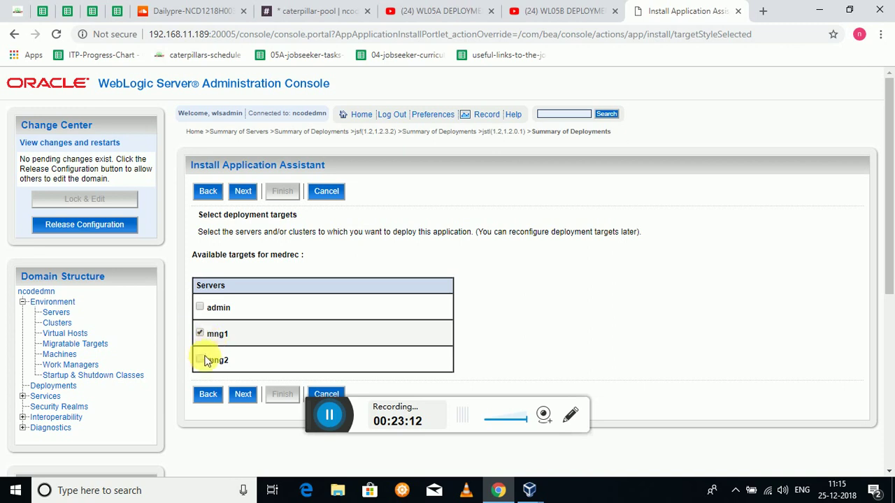
click(244, 192)
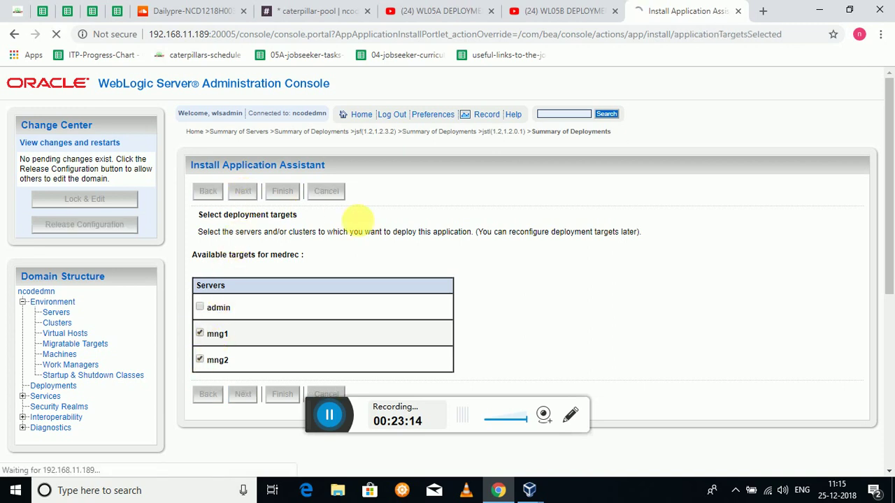
scroll(308, 278, down, 1)
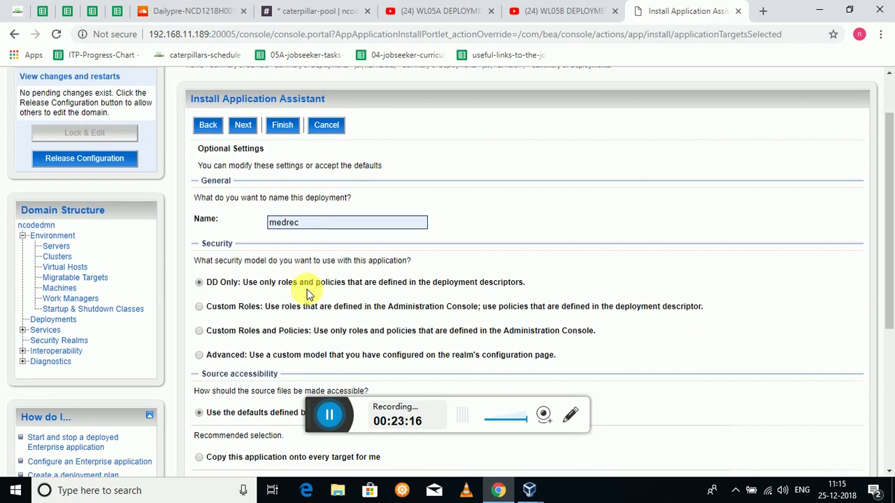
scroll(304, 285, down, 3)
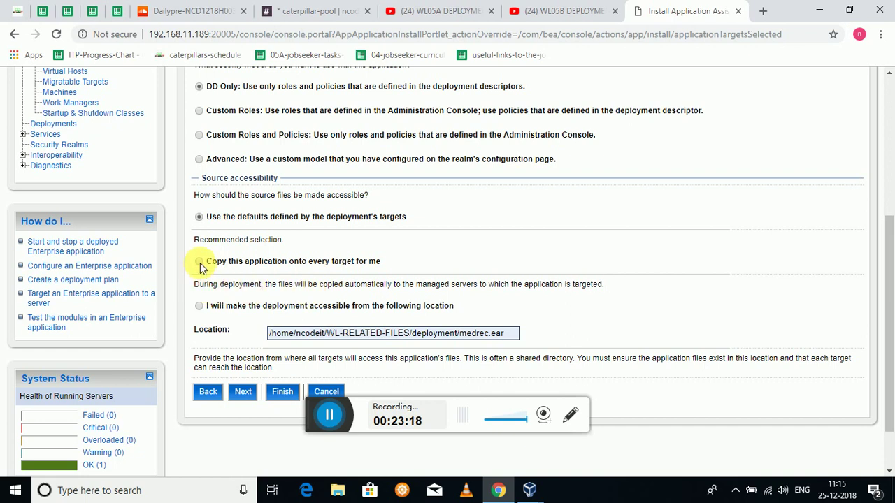
click(199, 262)
scroll(343, 286, down, 1)
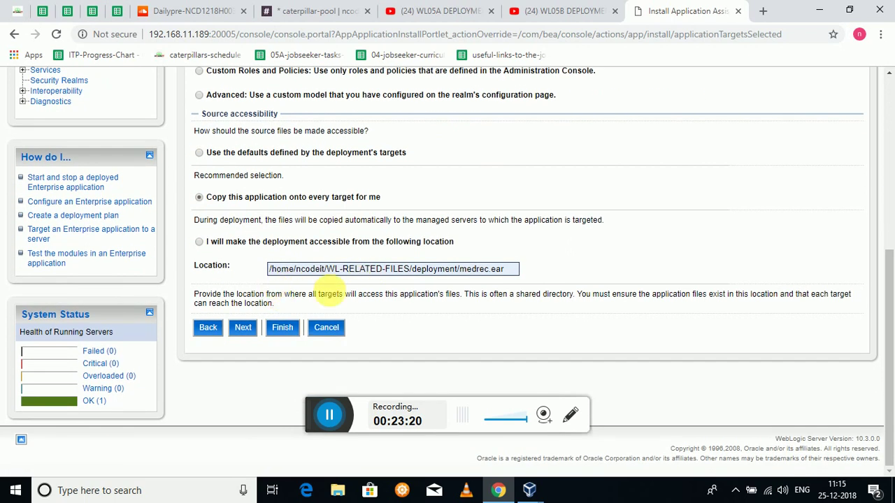
scroll(328, 293, up, 2)
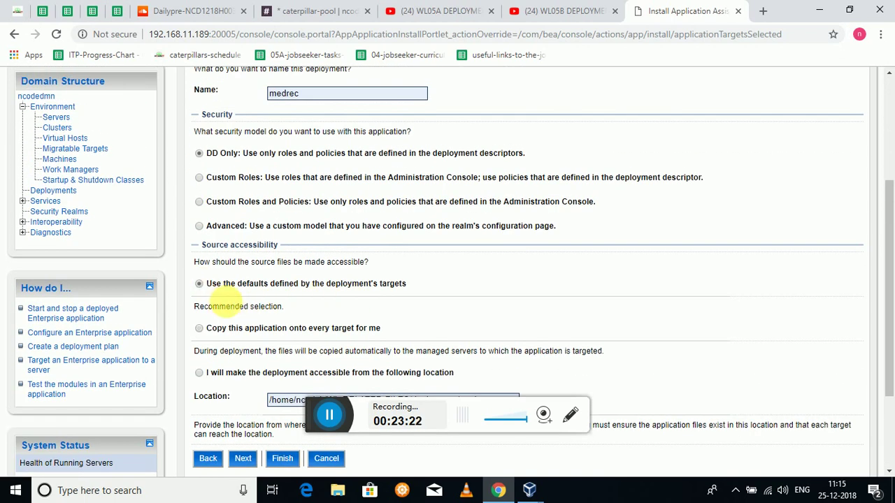
scroll(255, 297, down, 2)
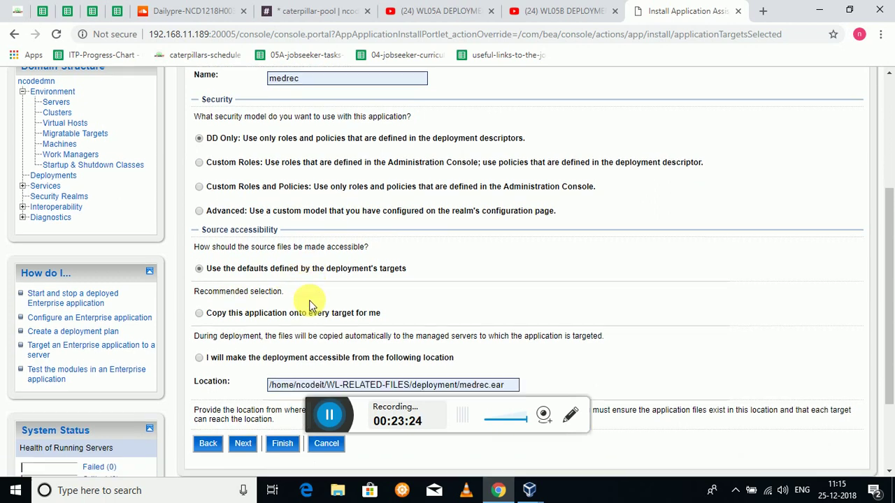
click(281, 392)
click(85, 199)
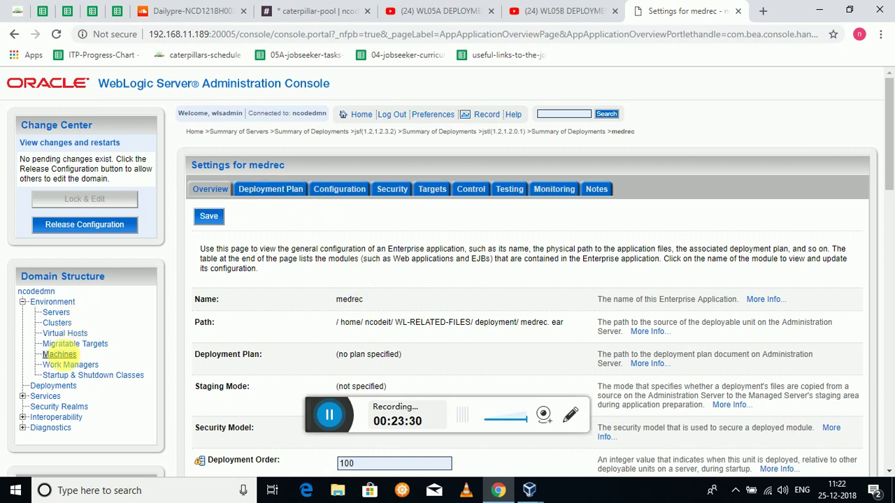
- Start installing physician.ear from the deployments summary and pass the targeting style step
click(54, 385)
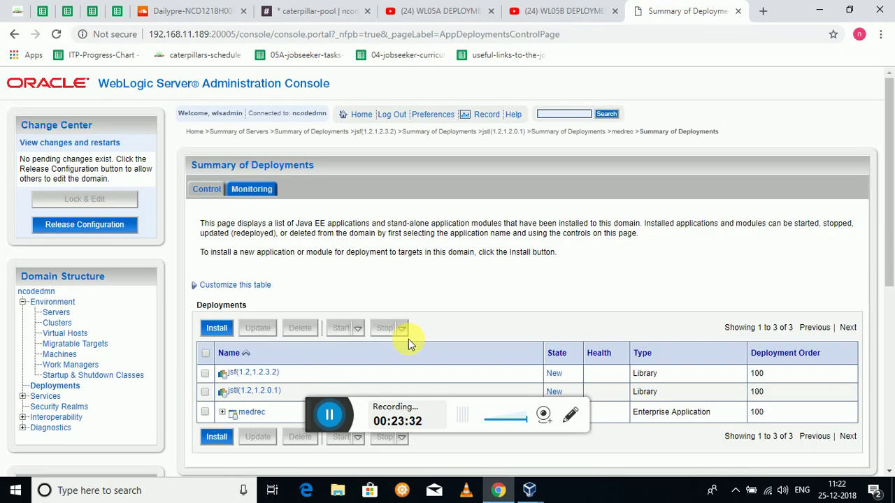
scroll(410, 339, down, 2)
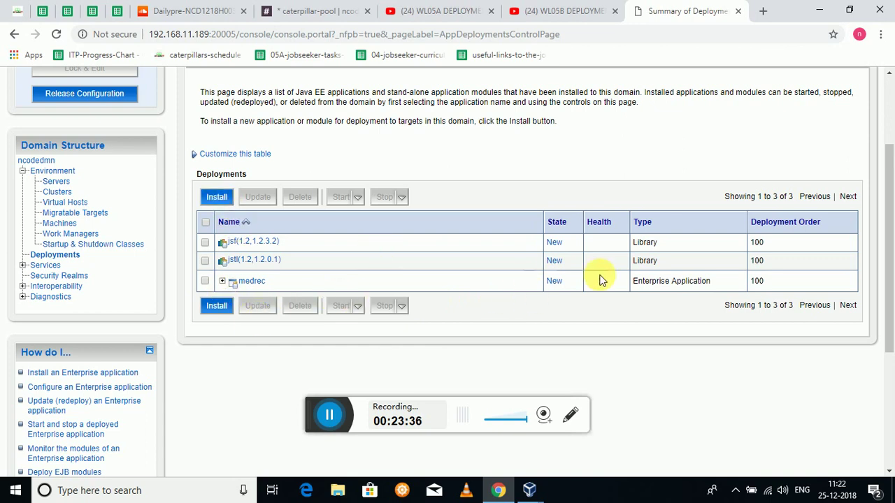
click(216, 199)
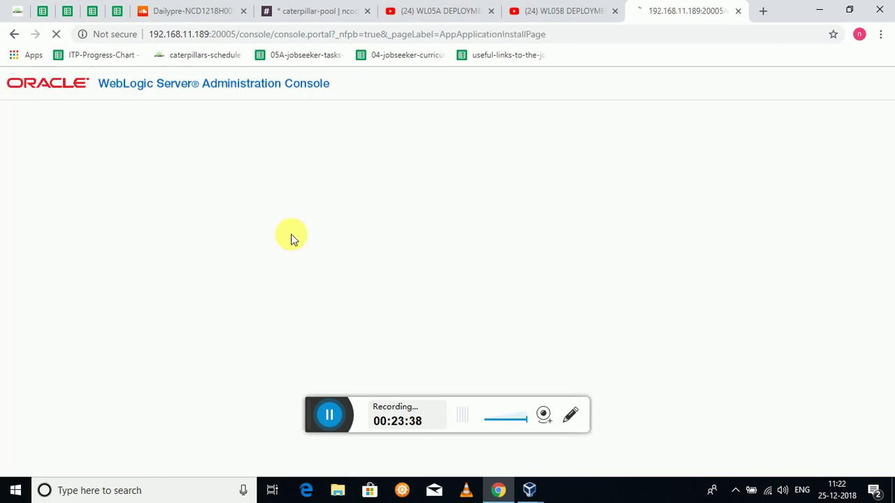
scroll(296, 304, down, 2)
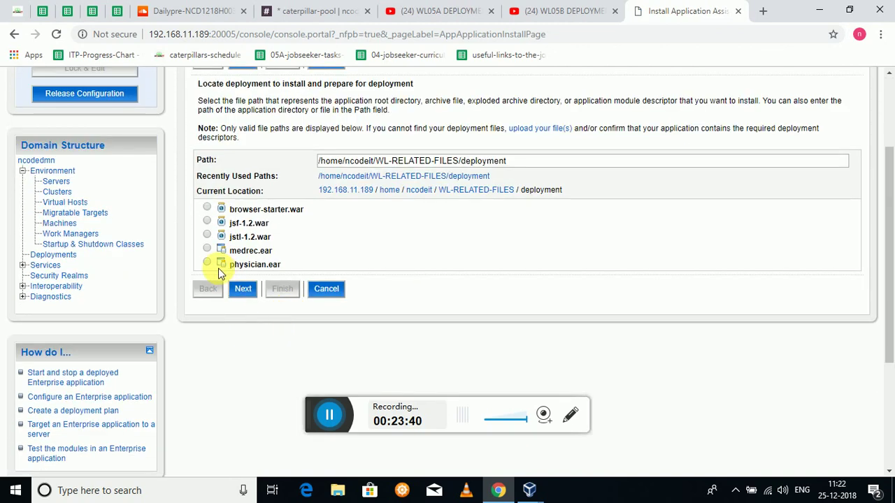
click(207, 263)
scroll(289, 279, up, 2)
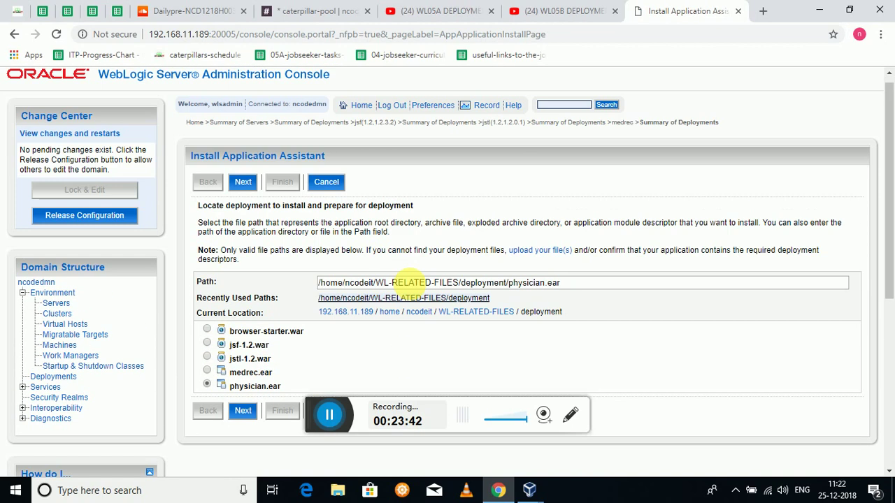
click(245, 193)
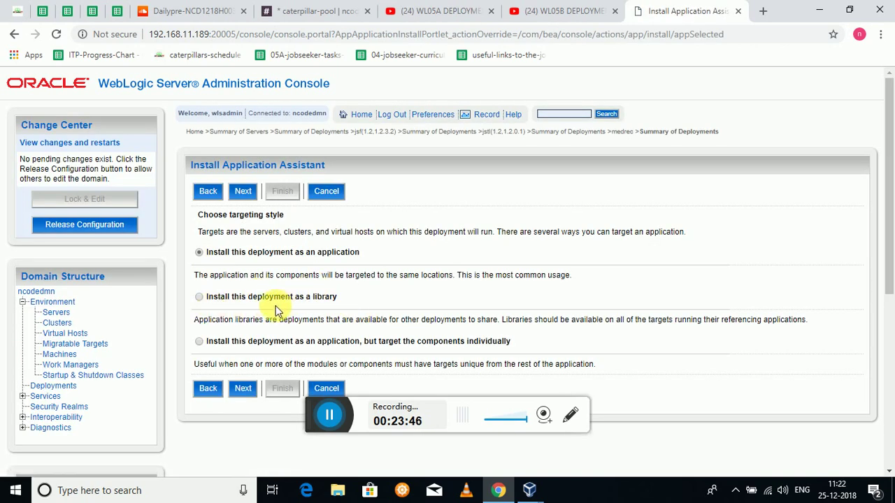
click(245, 195)
- Target physician to mng1 and mng2 and continue past the optional settings
click(200, 334)
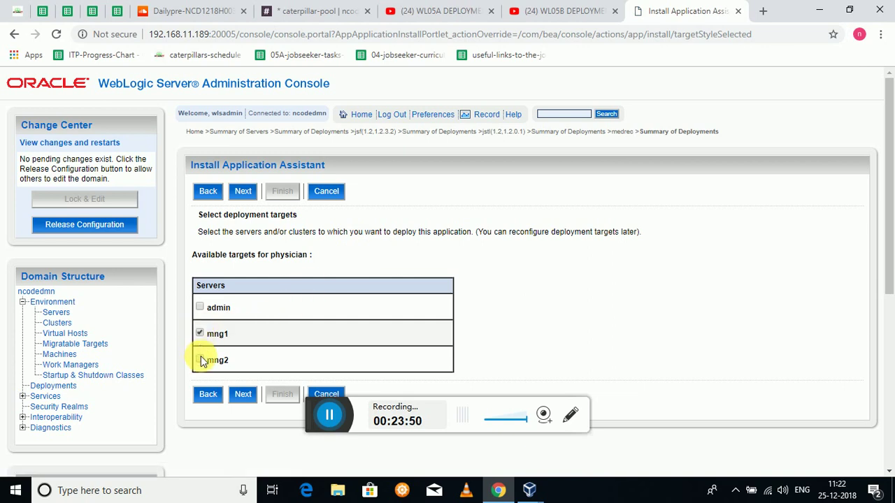
click(200, 361)
click(243, 191)
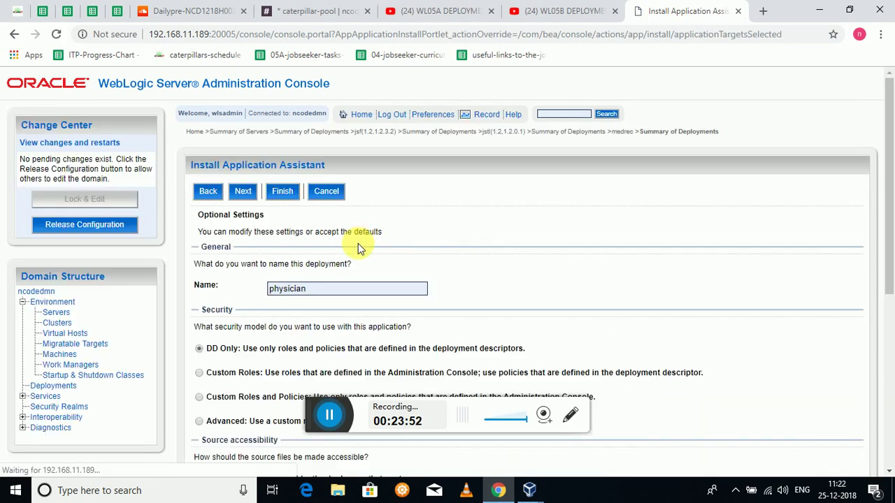
scroll(271, 286, down, 1)
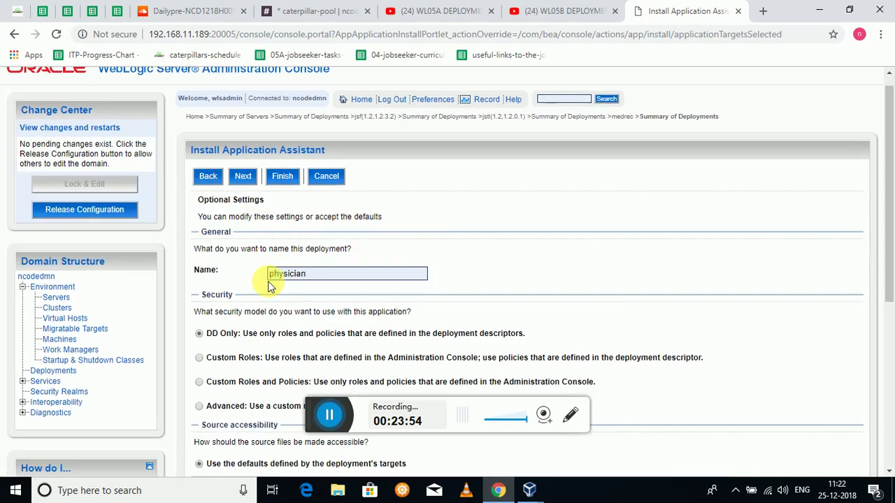
scroll(271, 287, down, 4)
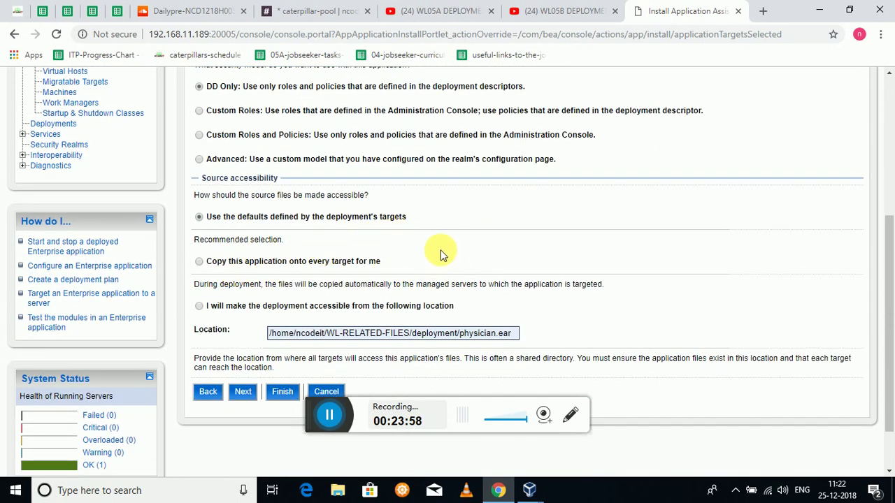
scroll(440, 255, down, 1)
scroll(419, 274, up, 5)
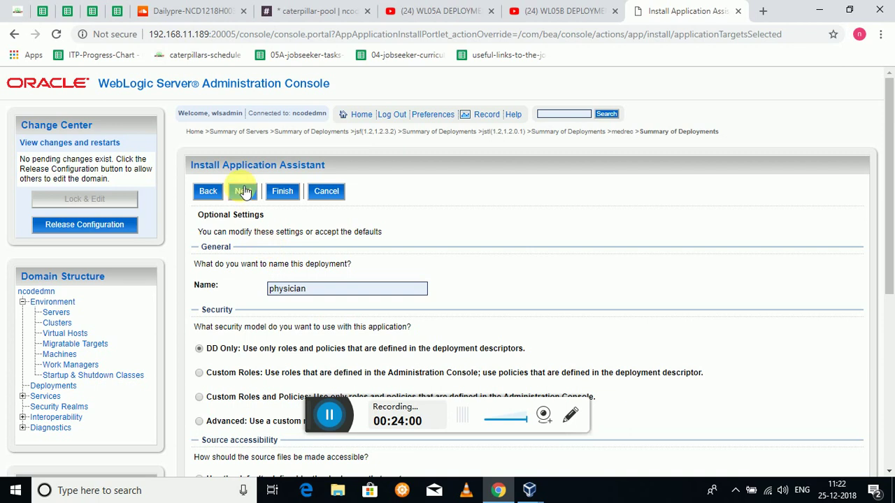
click(243, 190)
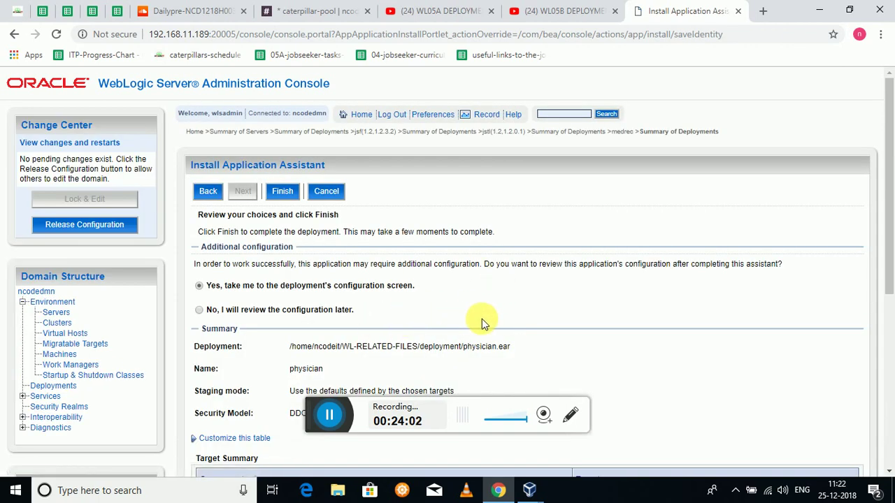
- Review the physician install summary, then cancel the installation
scroll(428, 330, down, 3)
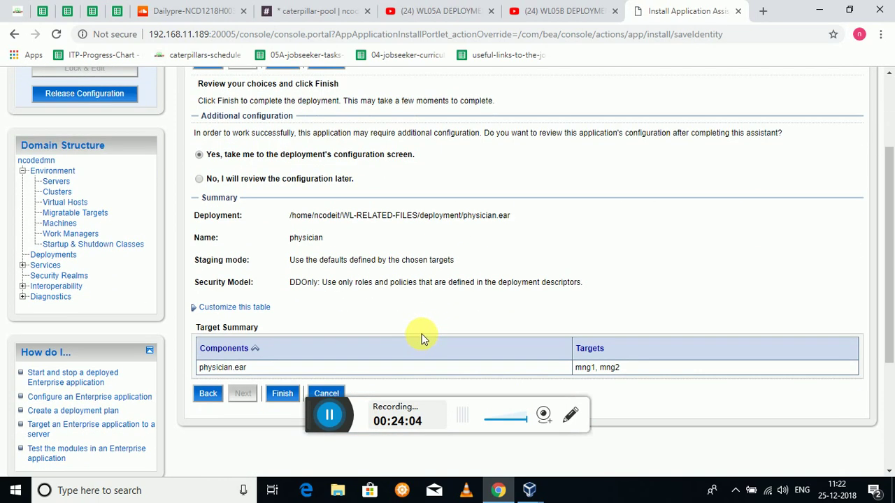
scroll(419, 300, down, 3)
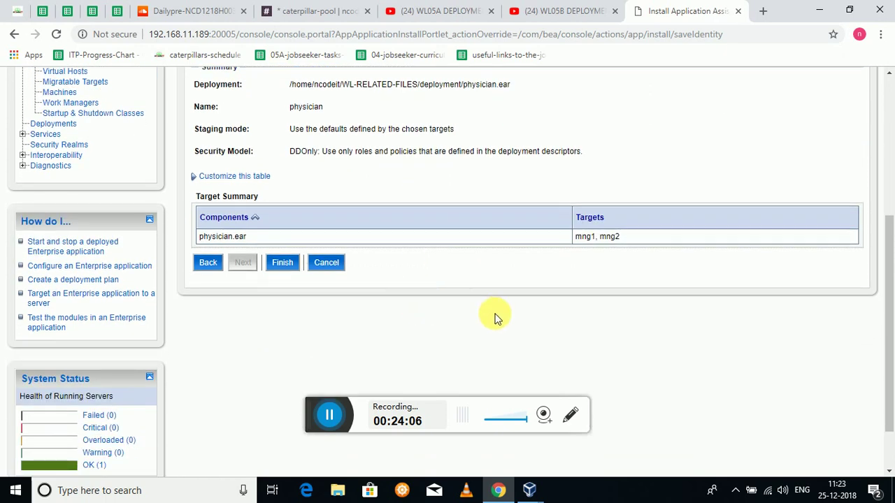
scroll(495, 318, up, 3)
scroll(492, 318, up, 2)
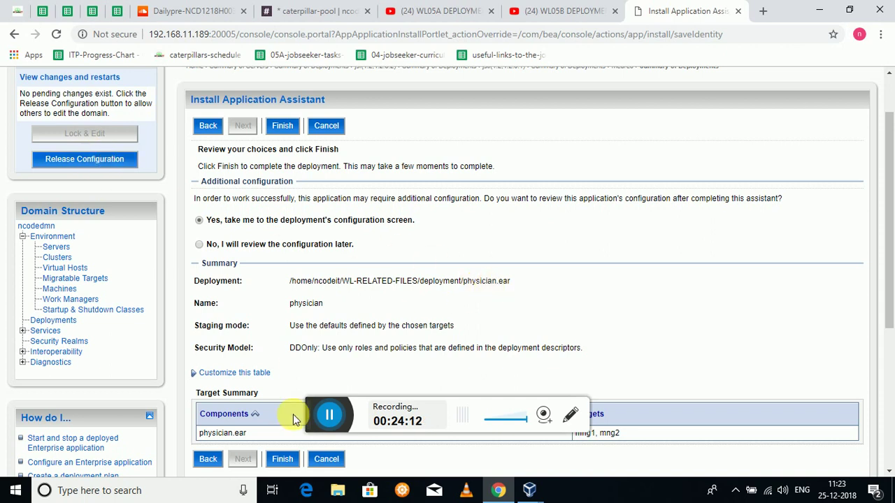
click(326, 458)
scroll(377, 258, down, 2)
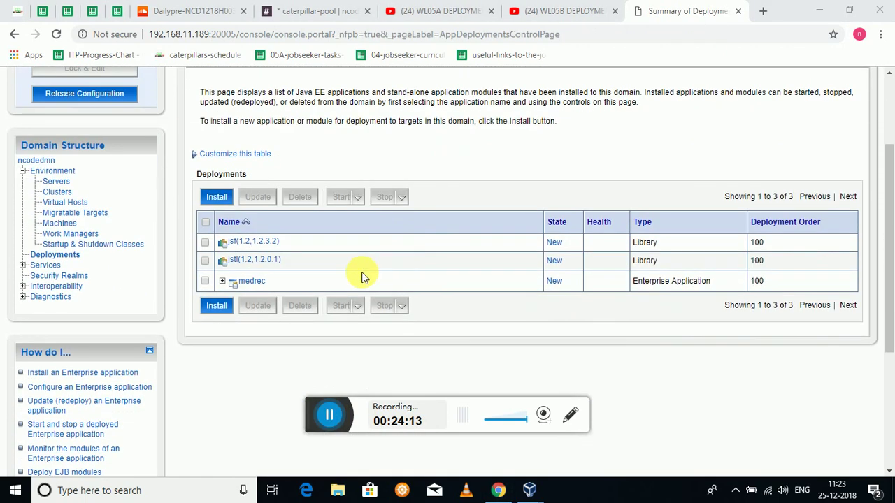
- Walk the install assistant for browser-starter.war through to the review summary
click(216, 198)
scroll(340, 263, down, 2)
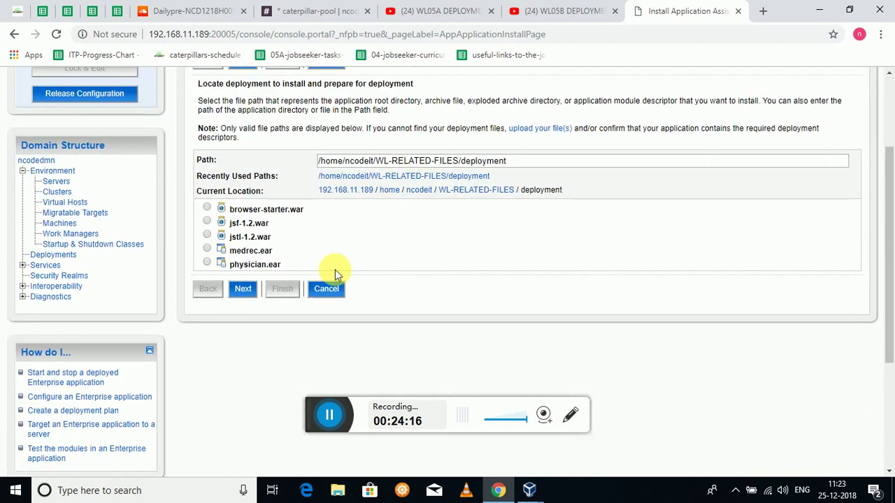
click(207, 207)
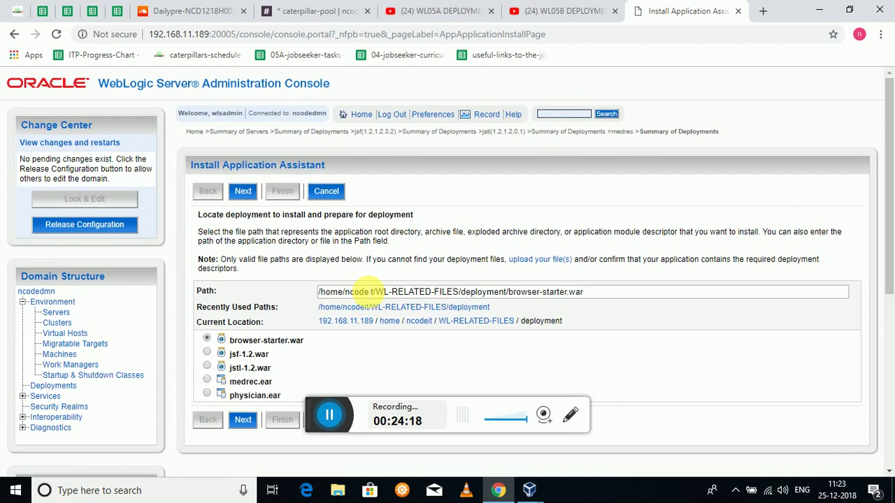
scroll(315, 210, down, 2)
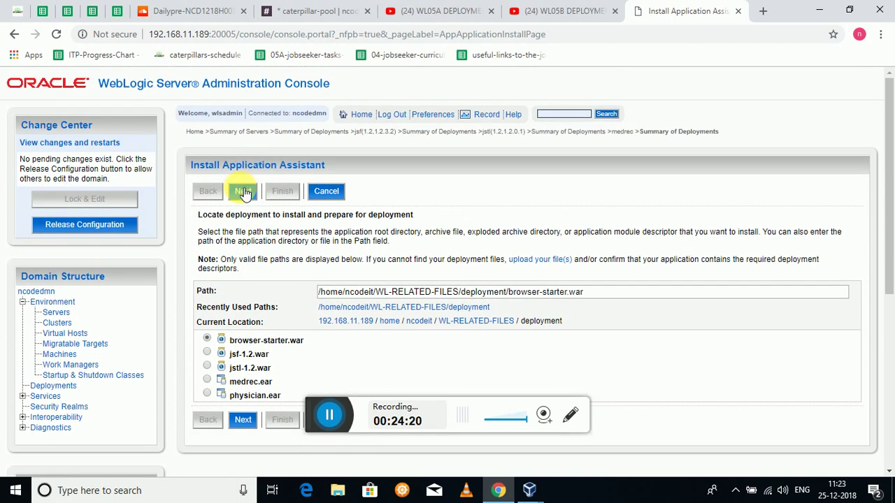
click(244, 194)
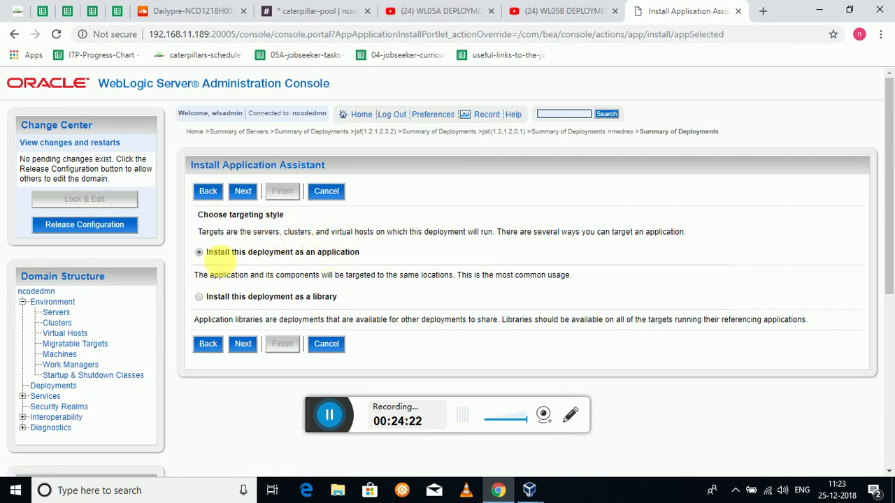
click(242, 192)
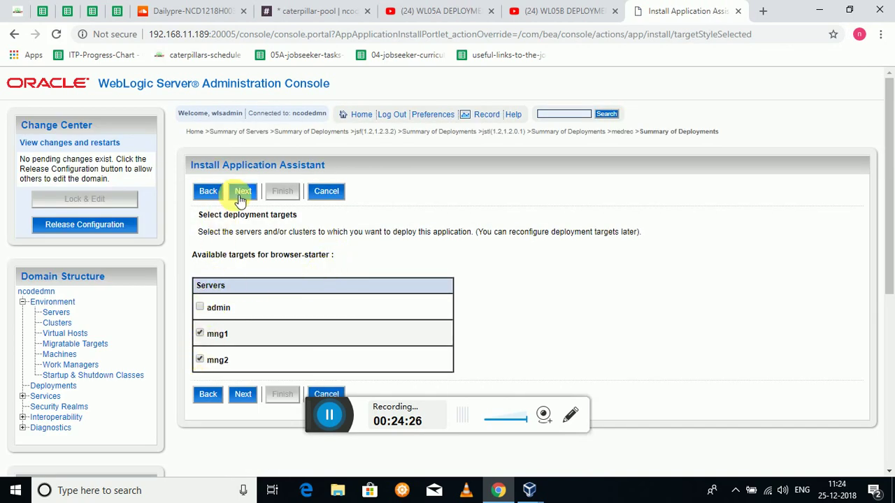
click(242, 191)
scroll(273, 307, down, 3)
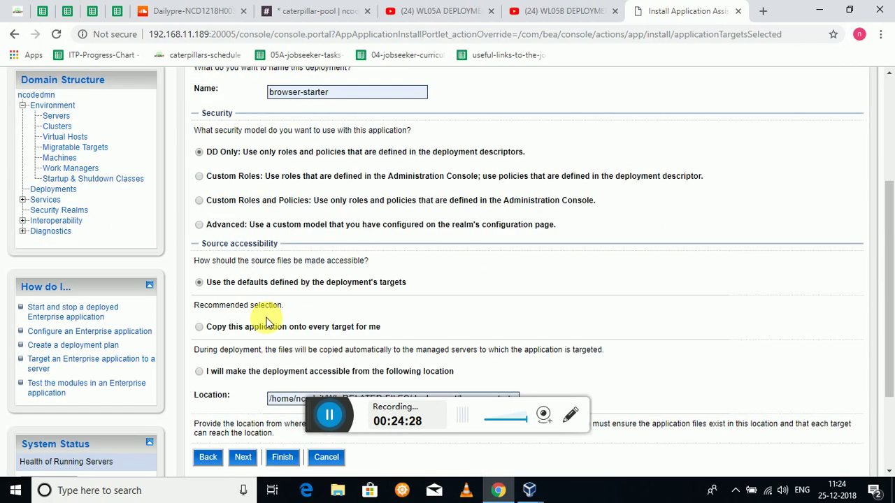
scroll(280, 301, up, 3)
click(246, 191)
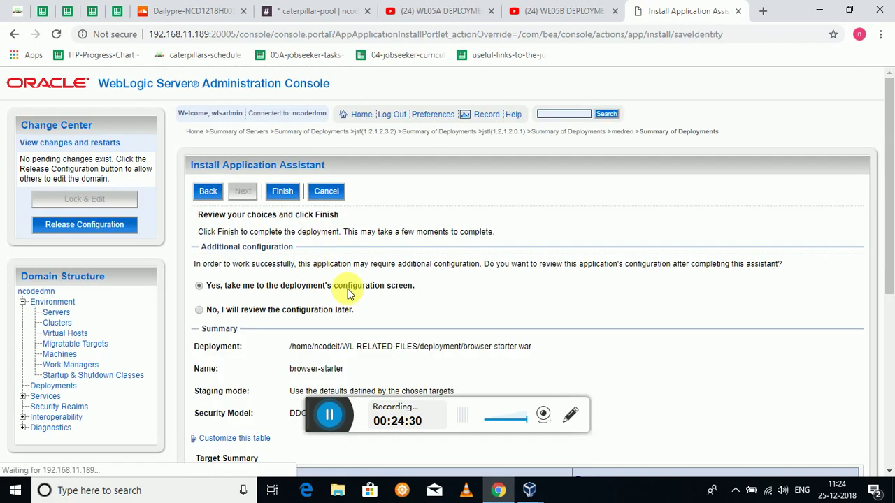
scroll(346, 300, down, 3)
scroll(355, 312, up, 3)
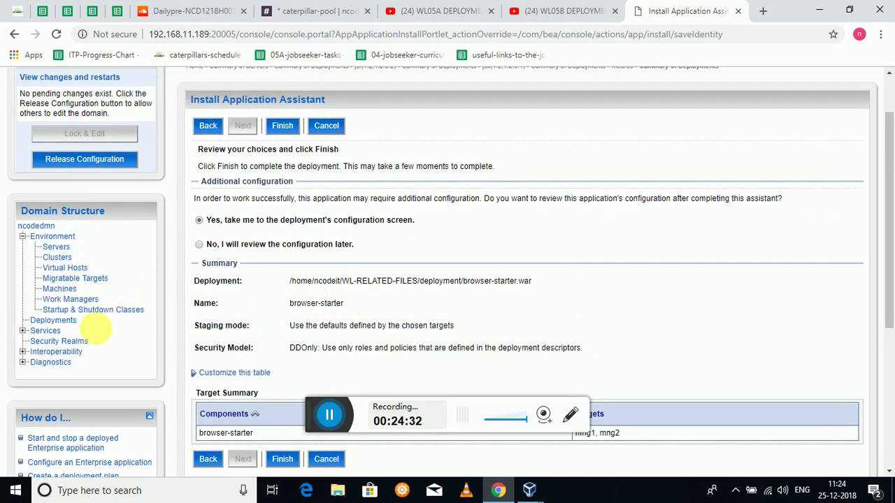
- Return to the deployments list and review jsf, jstl and medrec, all New
click(70, 323)
scroll(460, 334, down, 3)
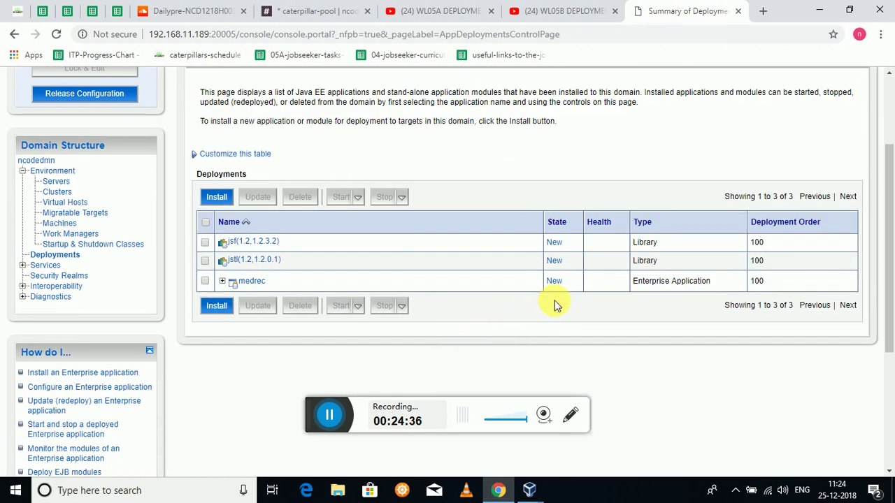
scroll(431, 314, up, 1)
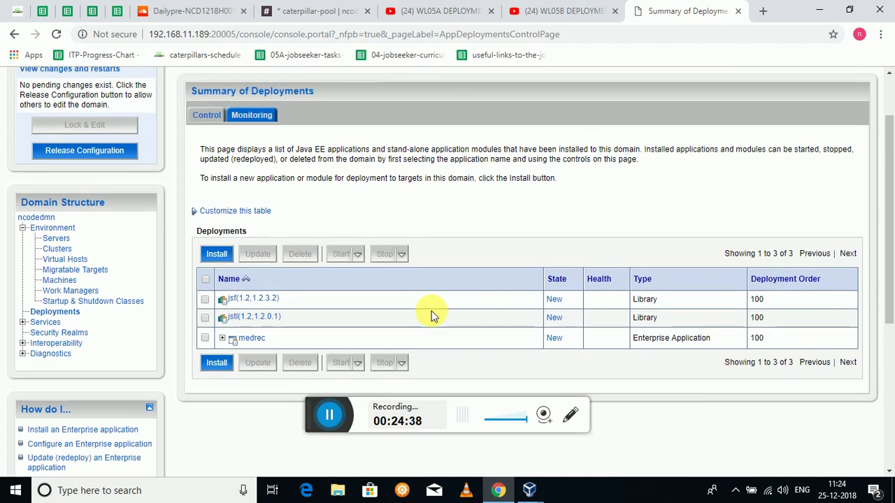
scroll(428, 298, down, 3)
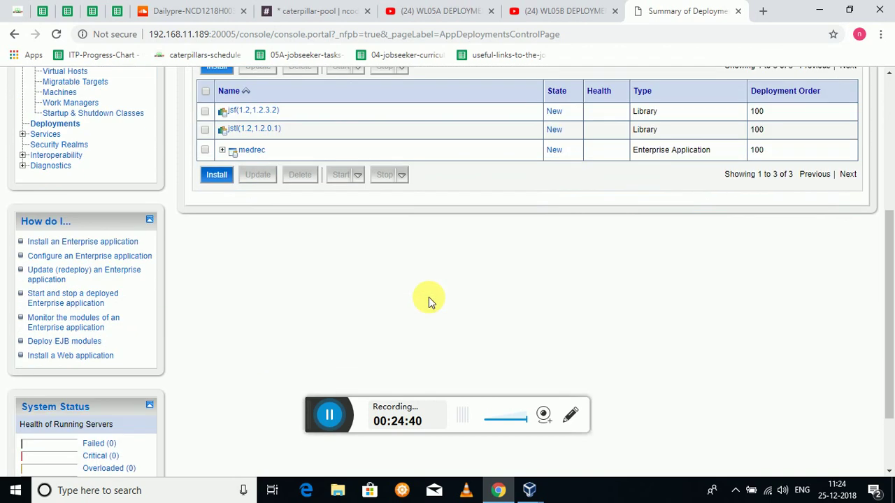
scroll(429, 301, up, 2)
scroll(428, 302, up, 2)
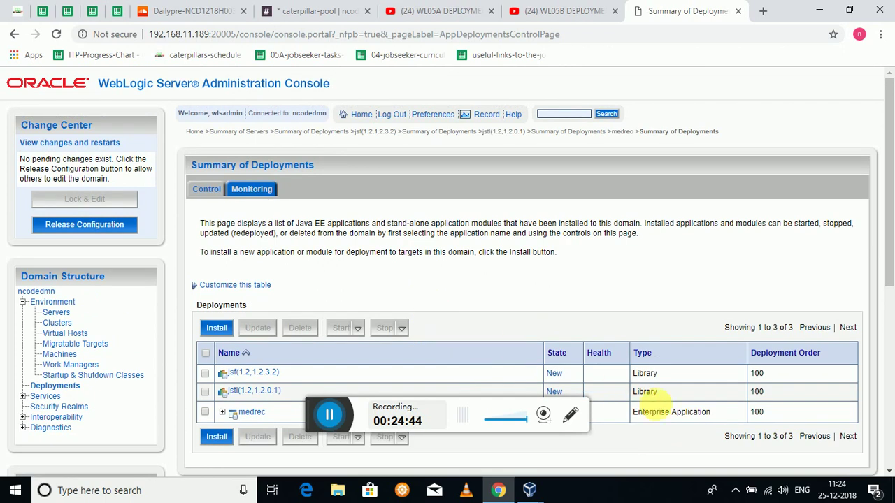
scroll(535, 368, down, 2)
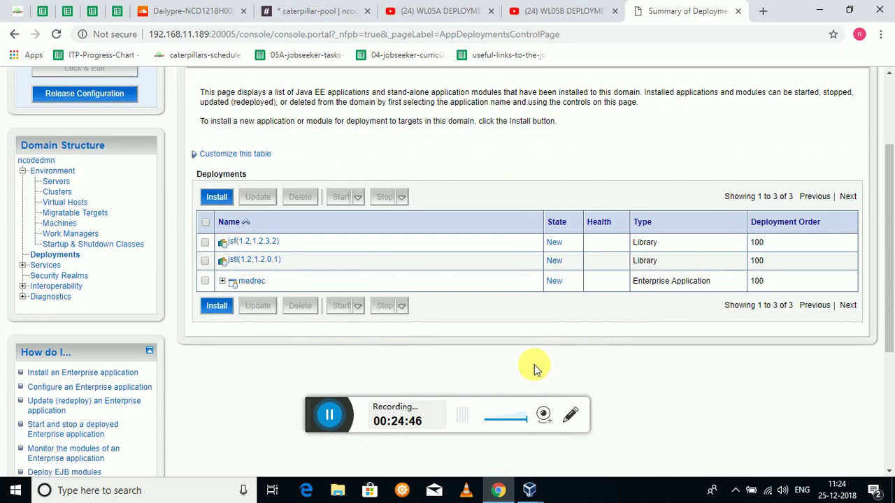
scroll(442, 281, up, 1)
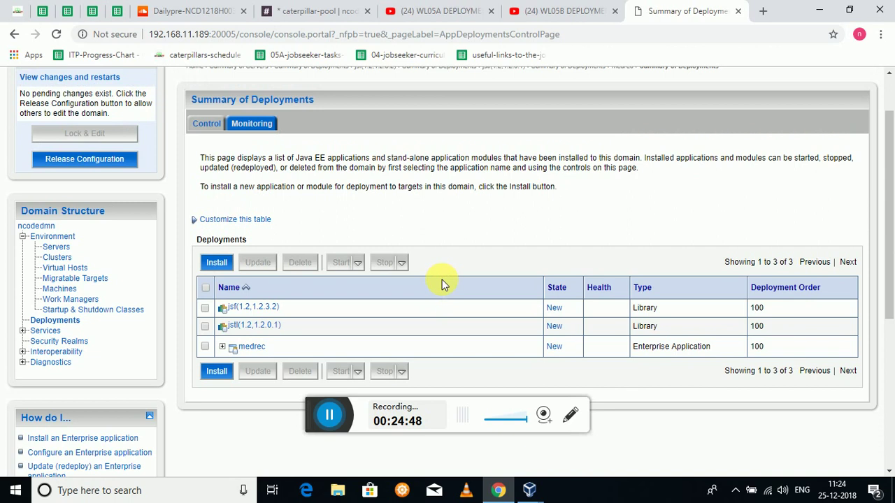
- Choose physician.ear for a new deployment and install it as an application
click(216, 263)
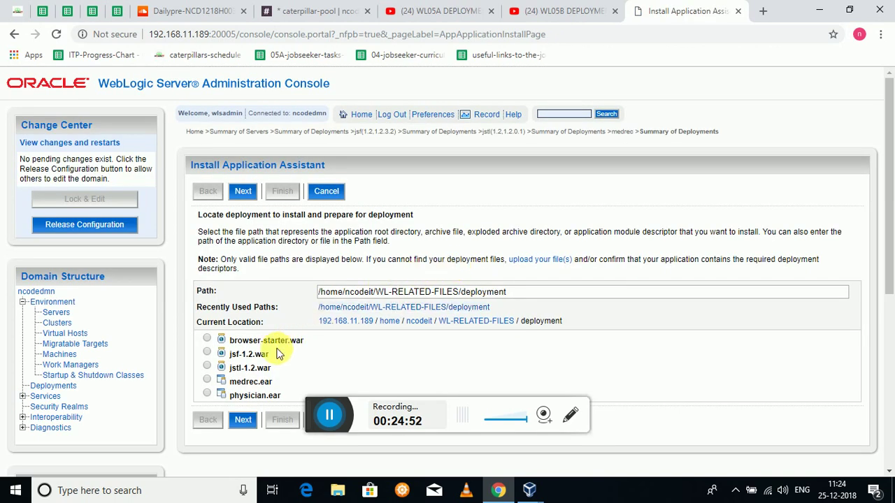
click(207, 395)
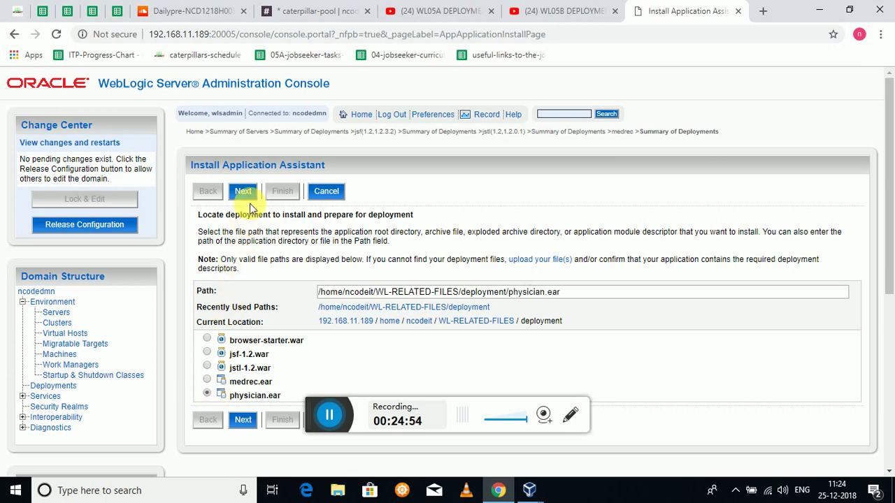
click(243, 191)
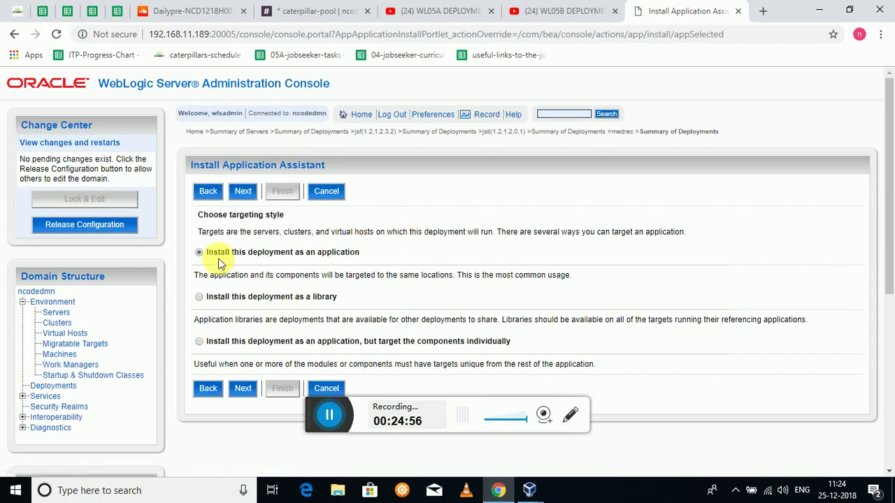
click(244, 193)
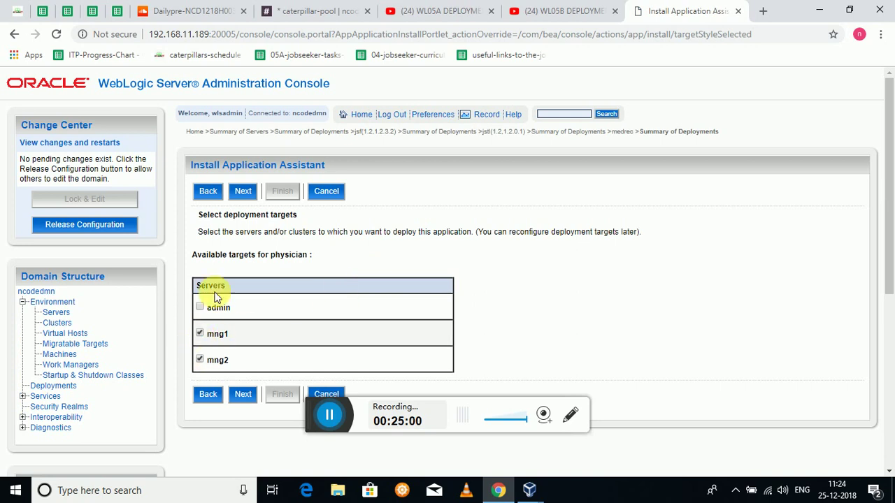
- Keep mng1 and mng2 as targets, accept default settings, and finish installing physician
click(243, 191)
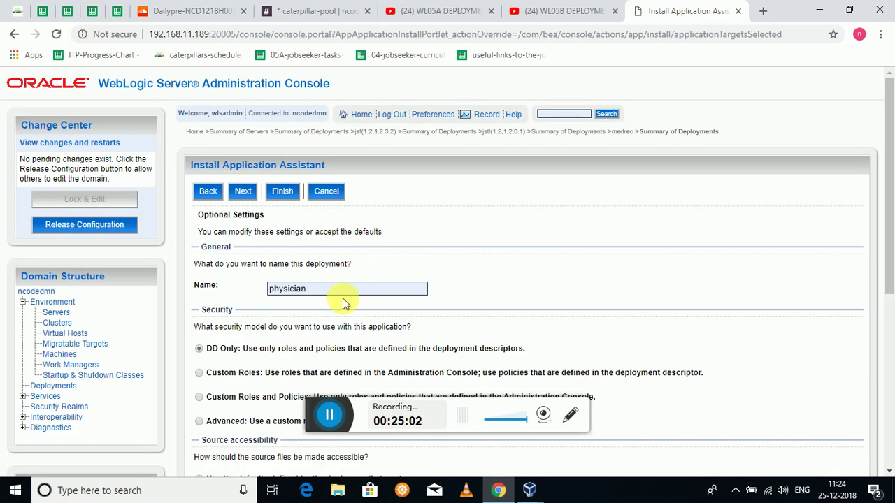
scroll(344, 306, down, 3)
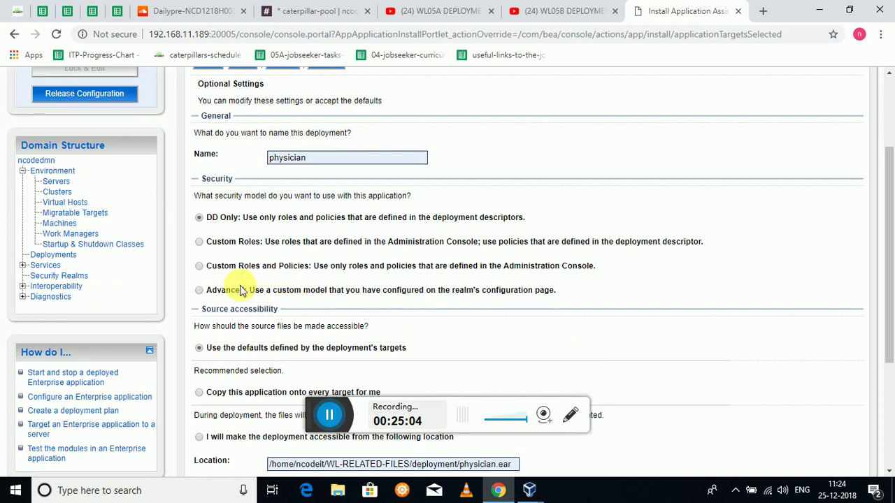
scroll(300, 329, down, 1)
scroll(301, 349, up, 4)
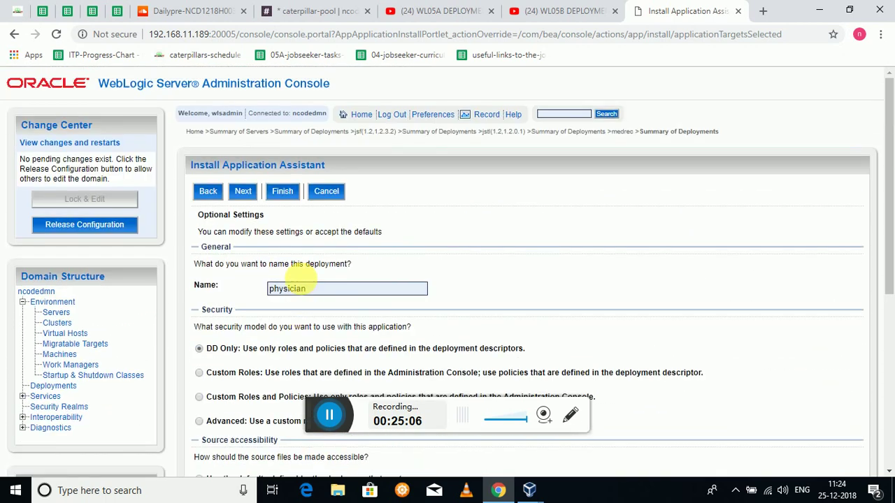
click(243, 190)
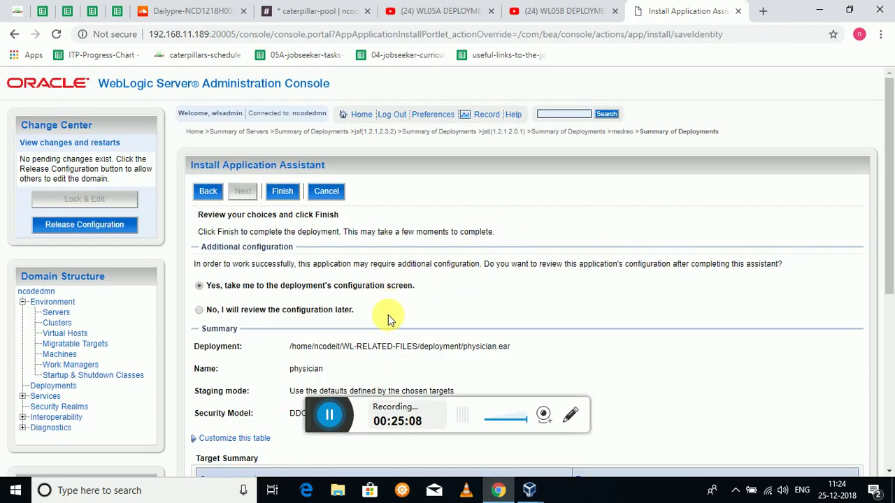
scroll(390, 308, down, 1)
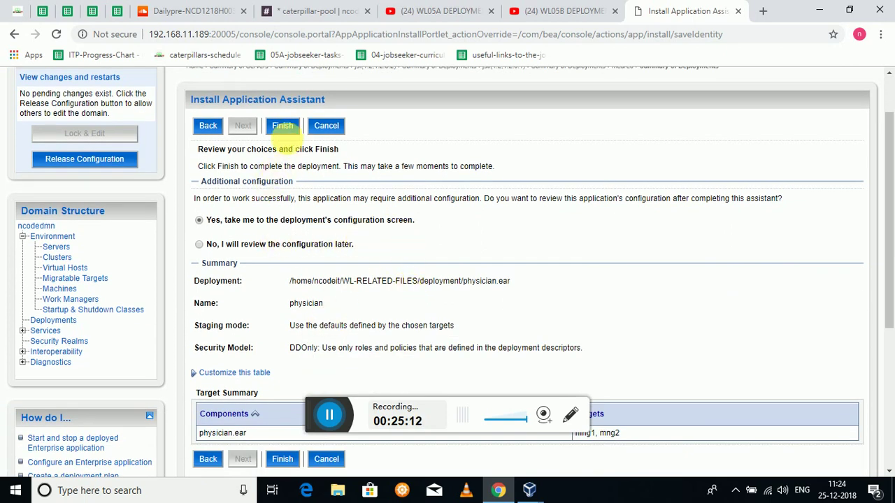
click(282, 125)
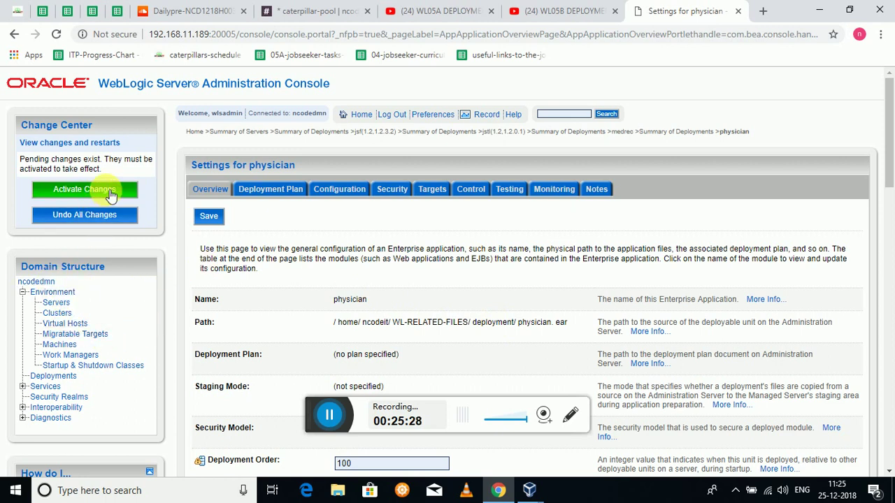
- Activate the physician deployment changes and start a new install from the Deployments summary
click(112, 192)
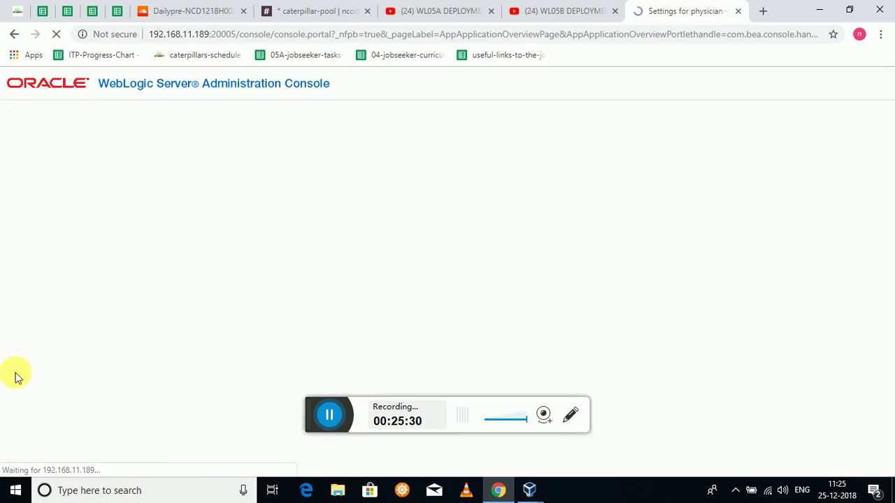
click(52, 386)
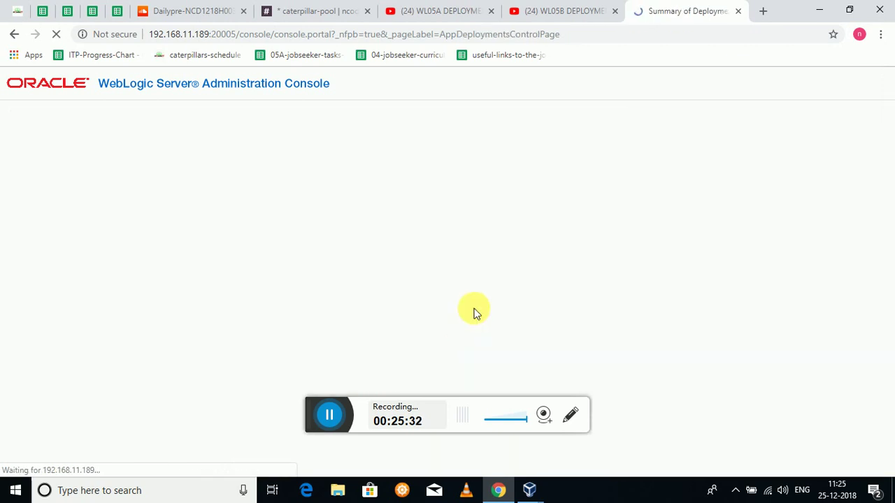
scroll(469, 309, down, 3)
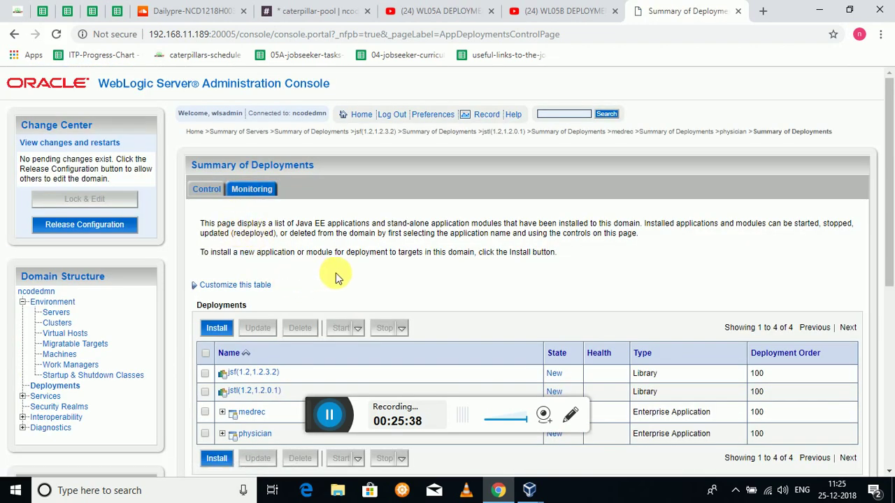
scroll(335, 273, down, 2)
click(218, 198)
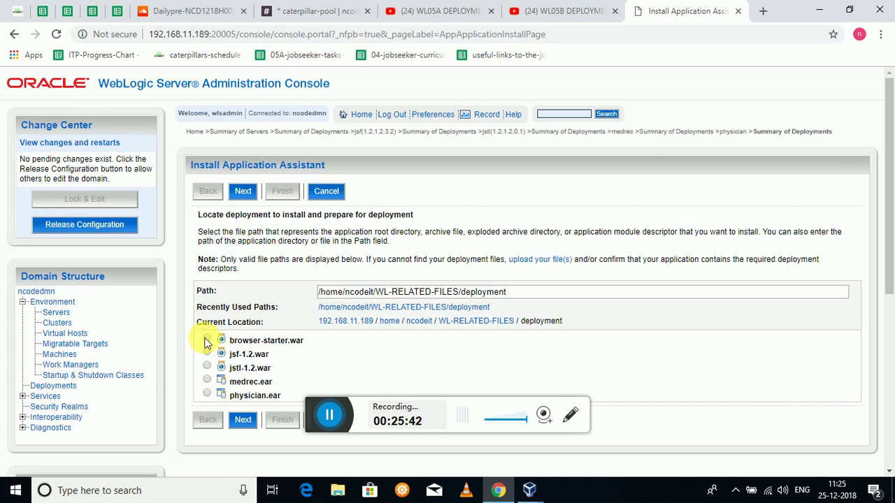
- Select browser-starter.war, install it as an application, and target it to mng1 and mng2
click(207, 340)
click(243, 191)
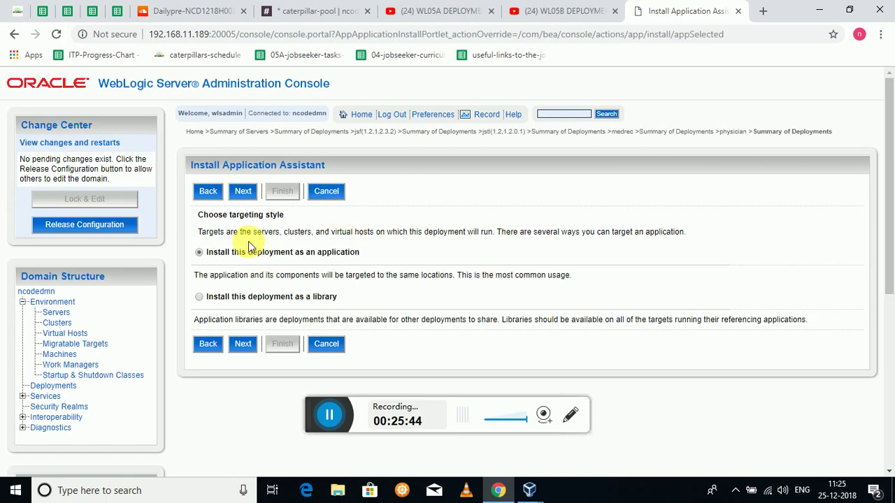
click(242, 190)
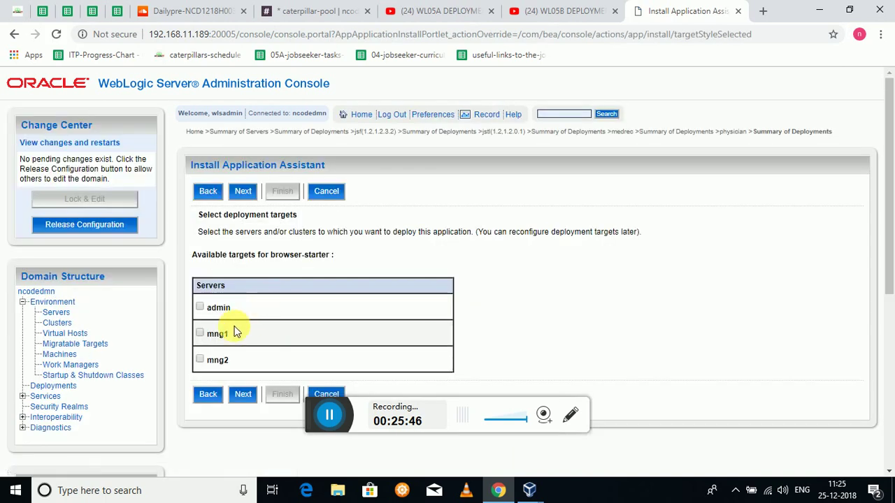
click(200, 334)
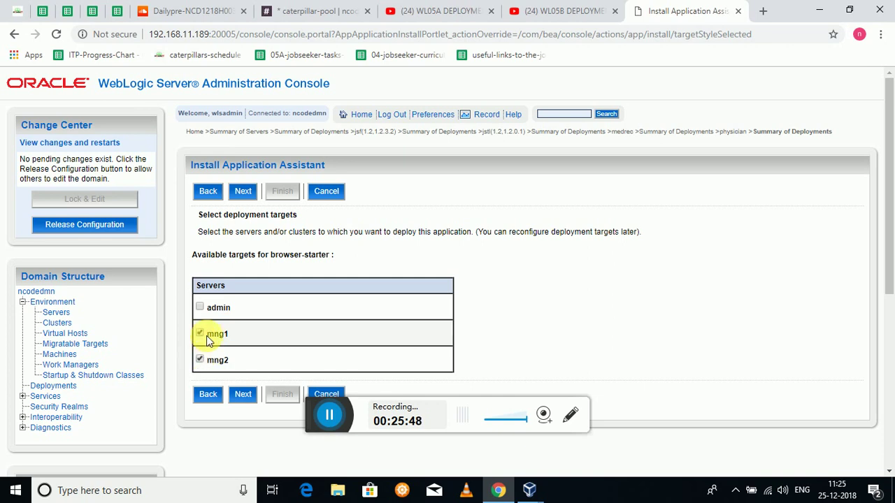
click(243, 191)
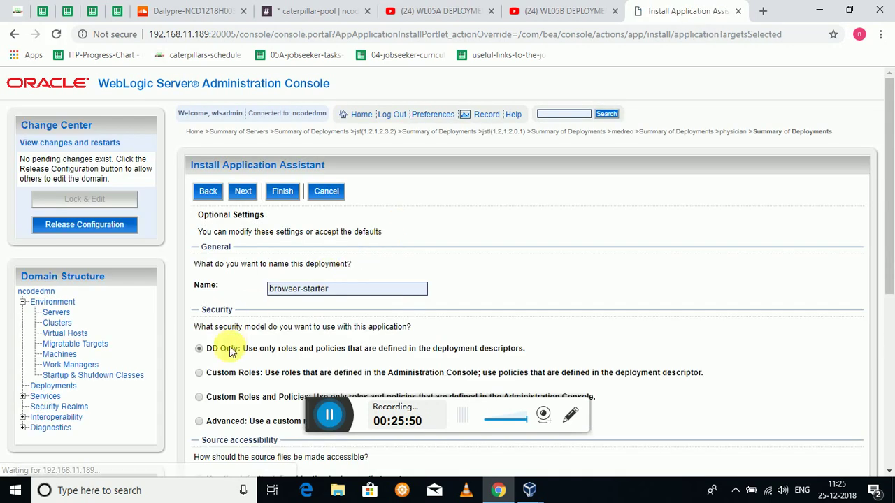
- Keep the default settings, review them, and finish installing browser-starter
scroll(323, 326, down, 2)
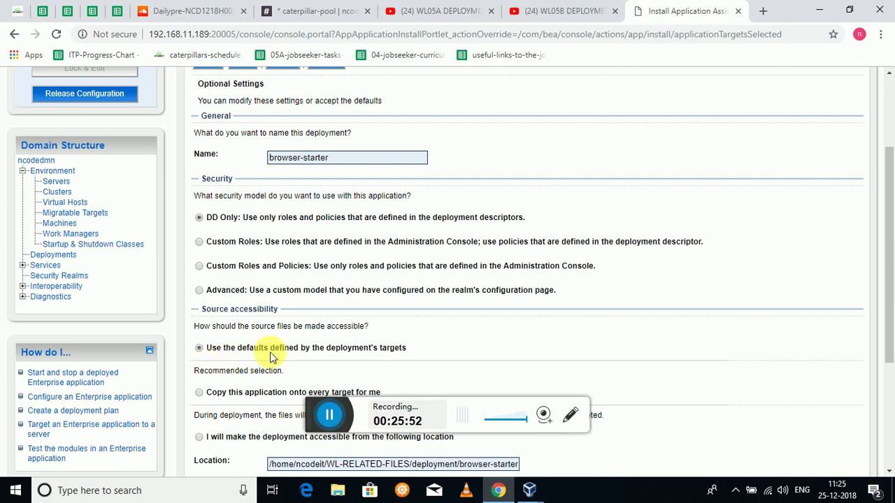
scroll(280, 326, down, 3)
scroll(271, 341, up, 4)
scroll(271, 341, up, 1)
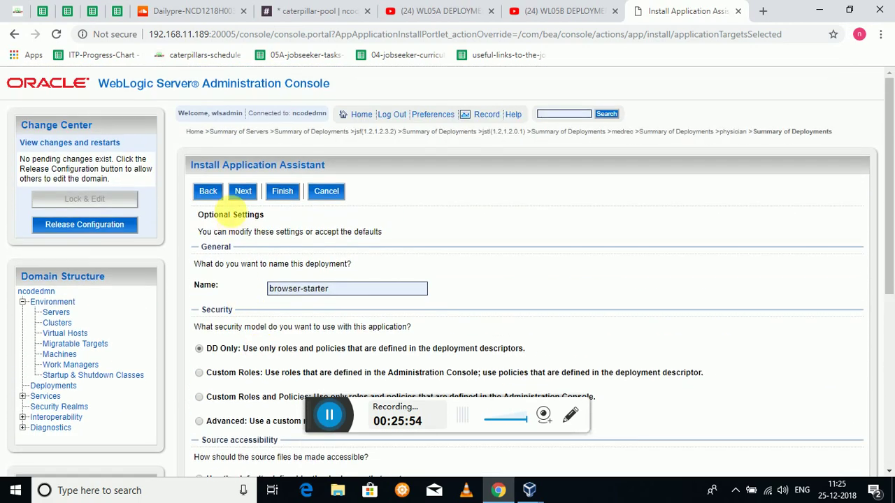
click(242, 191)
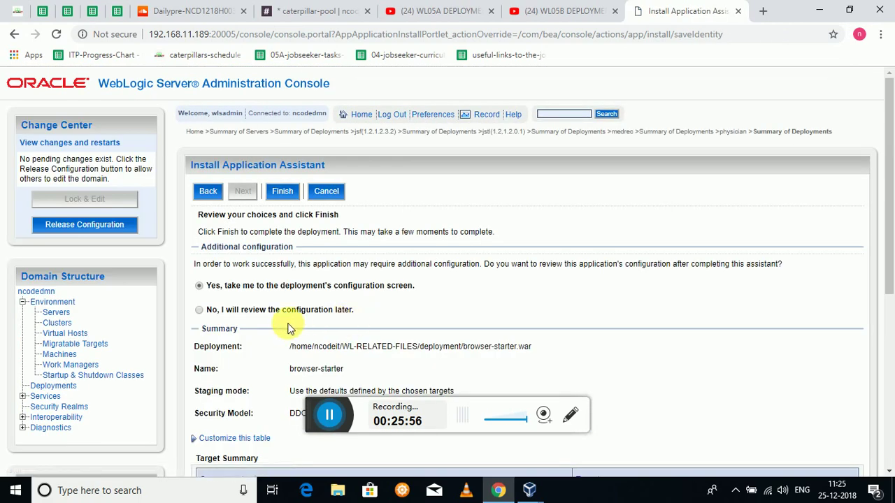
scroll(316, 336, down, 3)
scroll(311, 338, up, 2)
scroll(307, 336, up, 1)
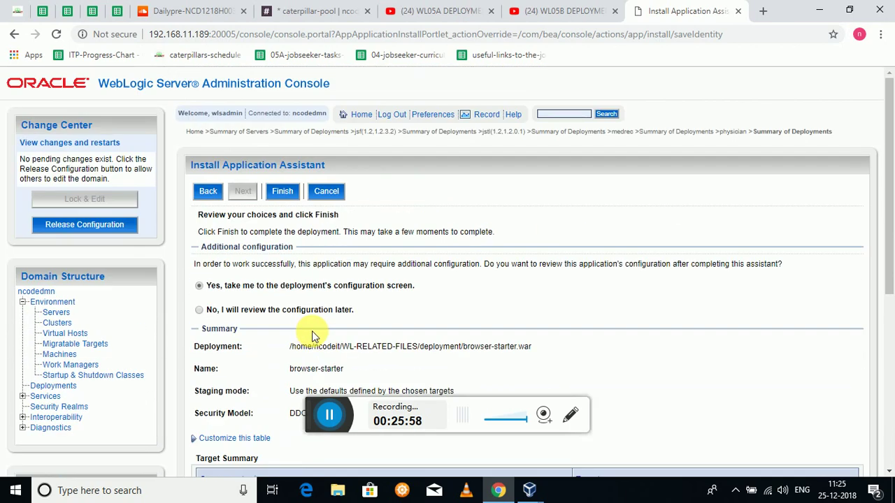
scroll(340, 329, down, 3)
scroll(375, 317, up, 2)
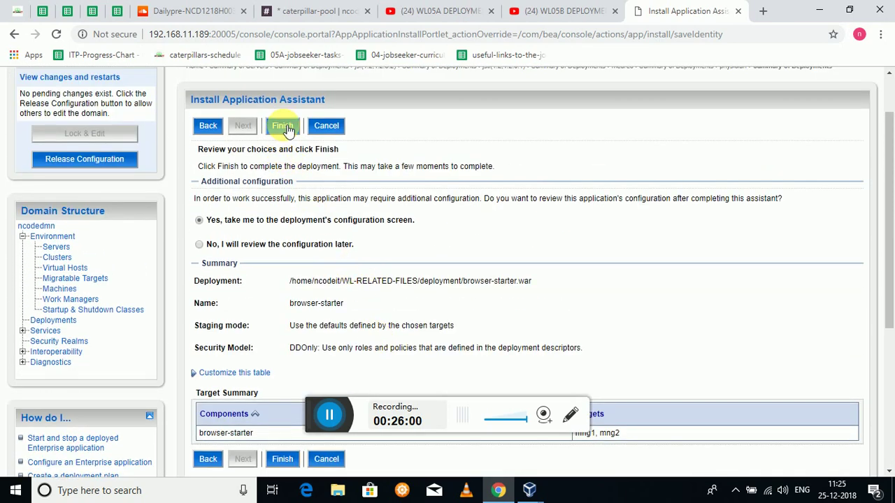
click(284, 127)
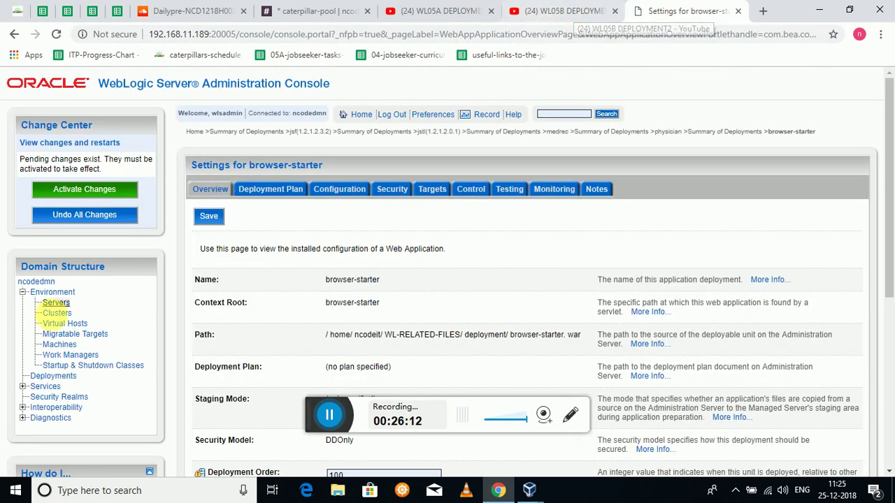
- Show the Deployments table, which now lists five deployments including browser-starter
scroll(207, 271, down, 2)
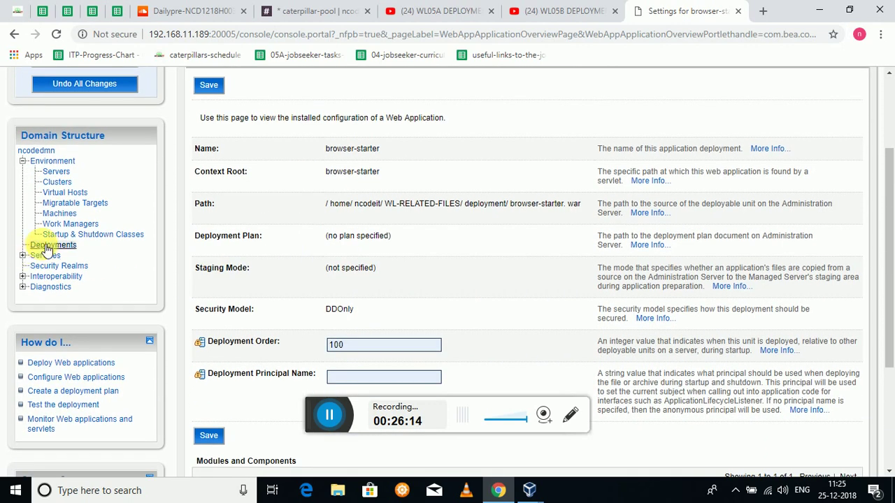
click(49, 246)
scroll(389, 320, down, 2)
scroll(390, 320, down, 1)
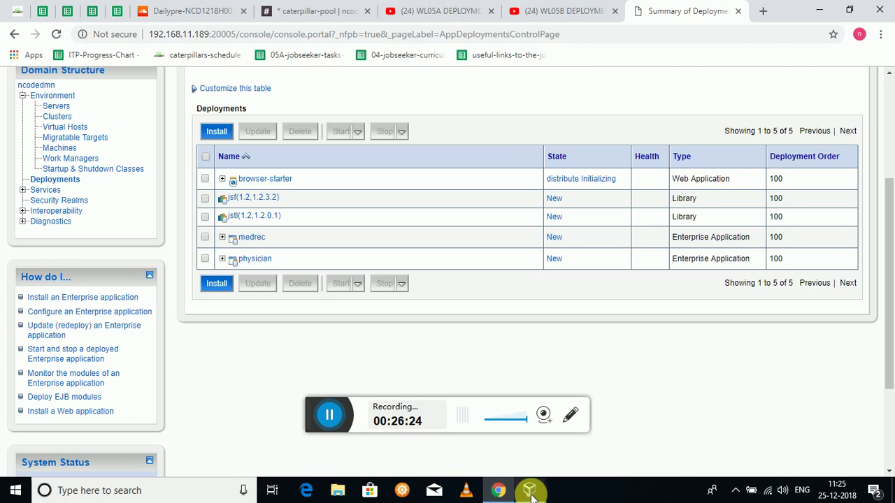
- Bring the Linux virtual machine forward and unlock its session with the account password
mouse_move(529, 490)
click(598, 446)
mouse_move(598, 391)
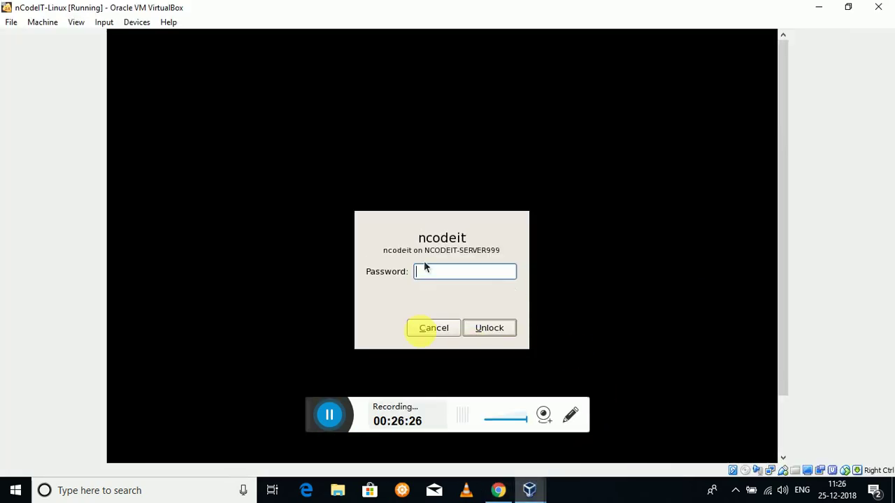
text(•••••••)
key(Return)
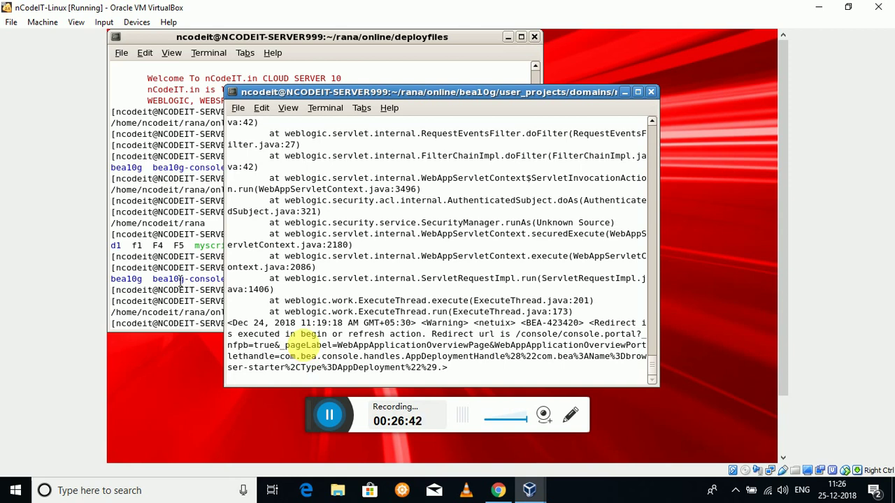
- Raise the deployfiles terminal to the front and give it focus
click(180, 258)
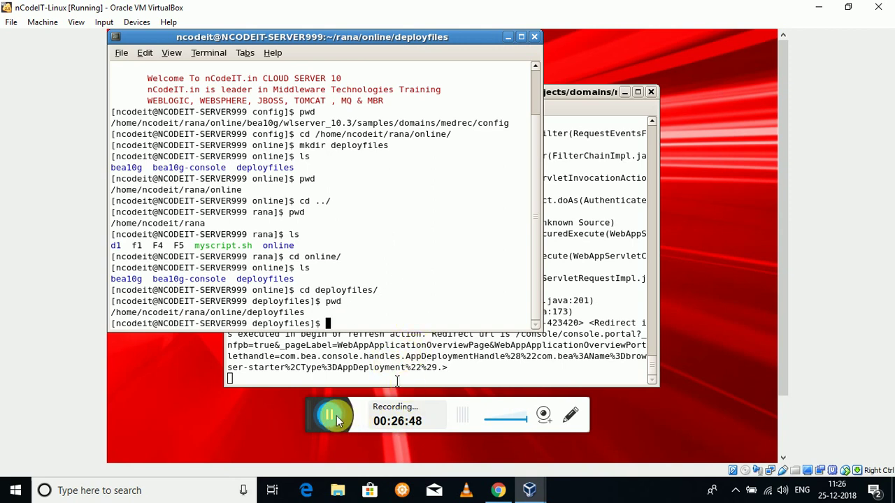
click(308, 411)
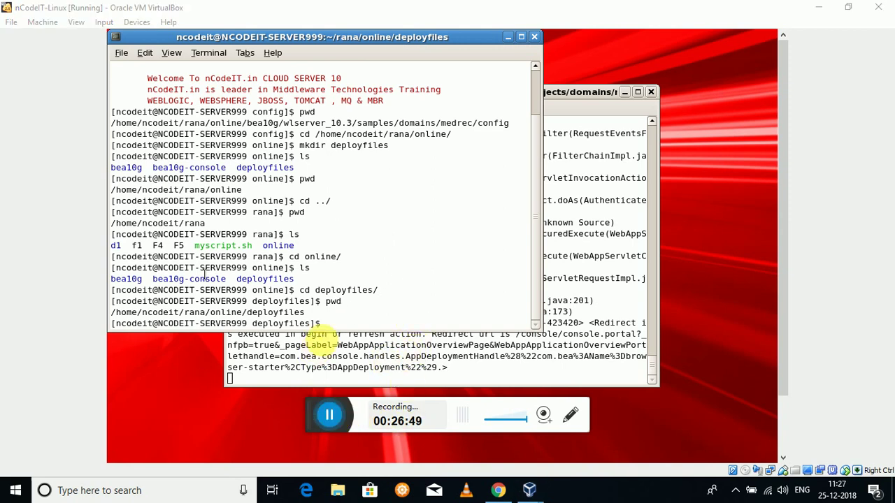
click(389, 267)
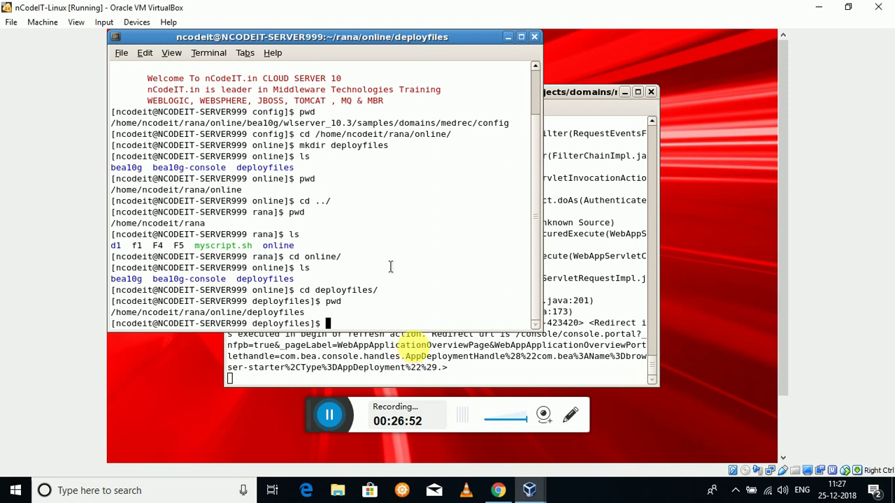
- Go up to the online folder, then into bea10g, listing each folder's contents
text(cd ../)
key(Return)
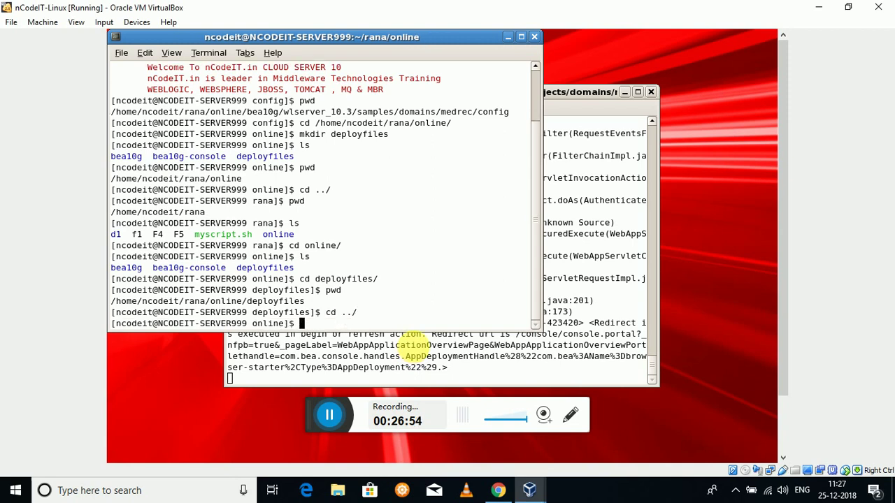
text(ls)
key(Return)
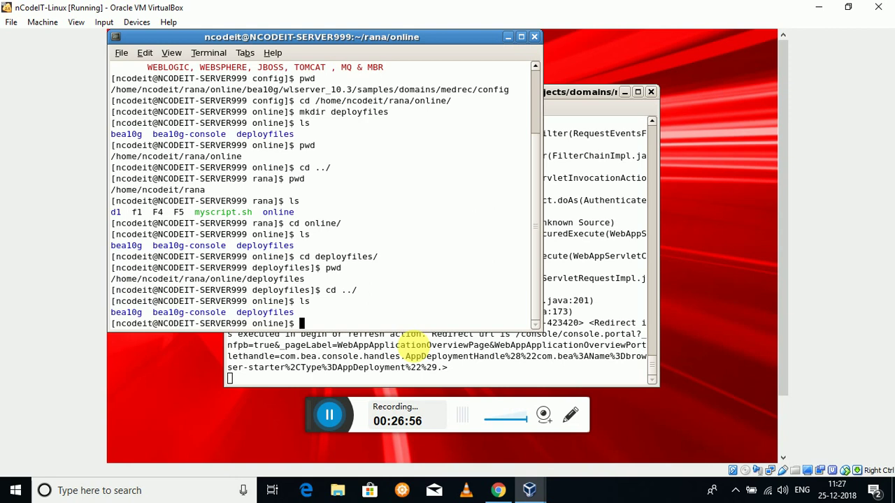
text(cd b)
key(Tab)
key(Return)
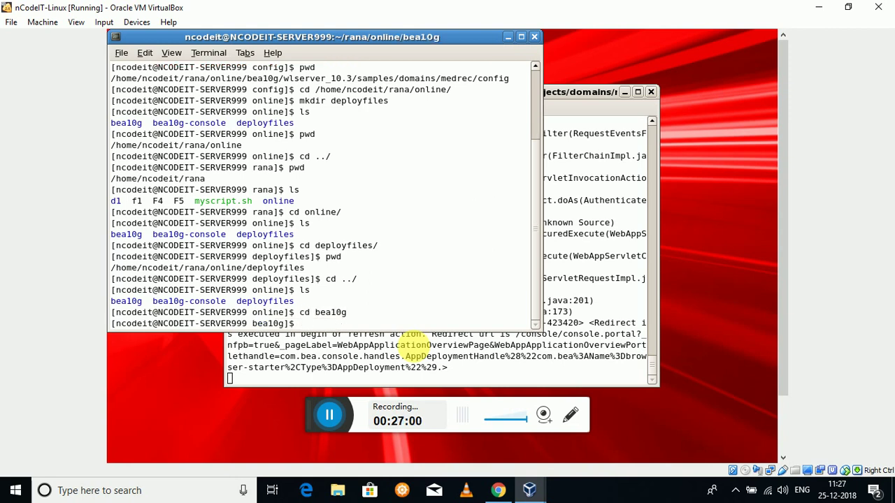
text(ls)
key(Return)
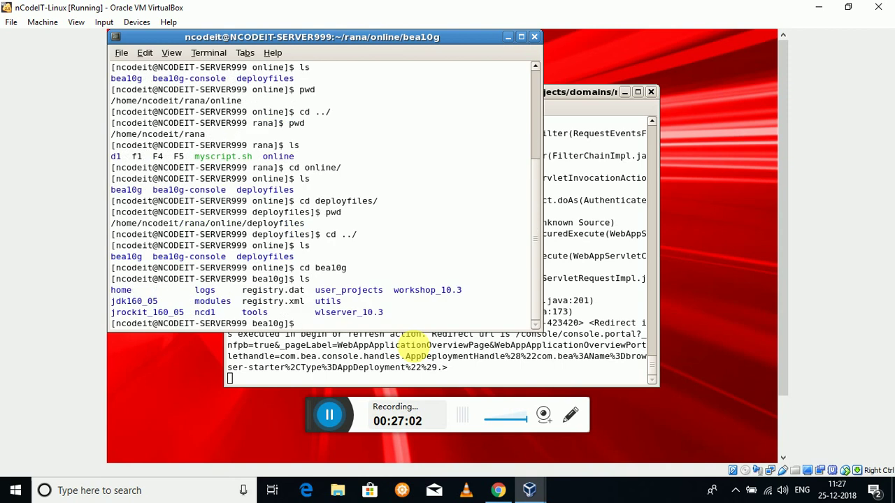
- Move into user_projects/domains/ncodedmn and list the domain's files
text(cd us)
key(Tab)
text(d)
key(Tab)
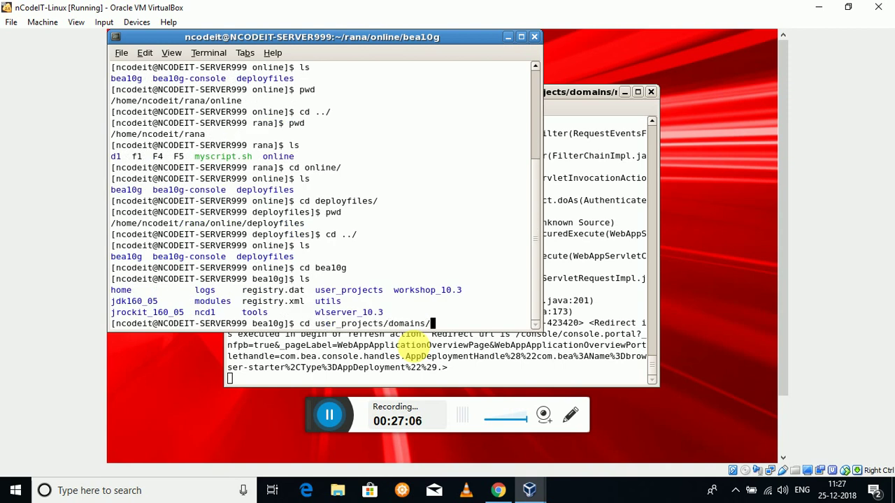
text(n)
key(Tab)
key(Return)
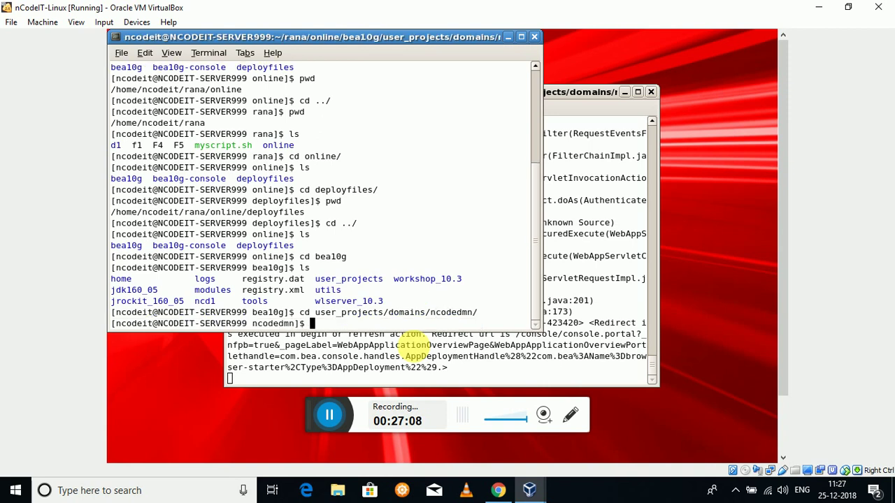
text(ls)
key(Return)
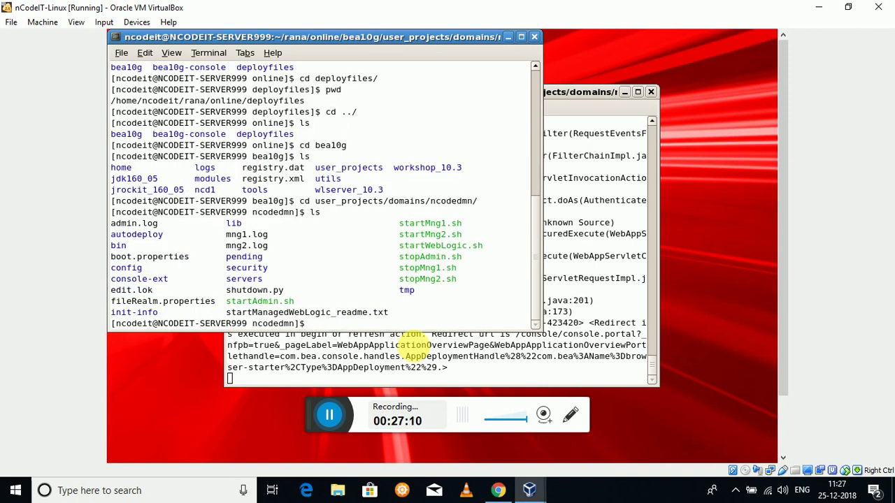
- Enter the bin folder and list its scripts, including startWebLogic.sh and stopWebLogic.sh
text(cd bi)
key(Tab)
key(Return)
text(ls)
key(Return)
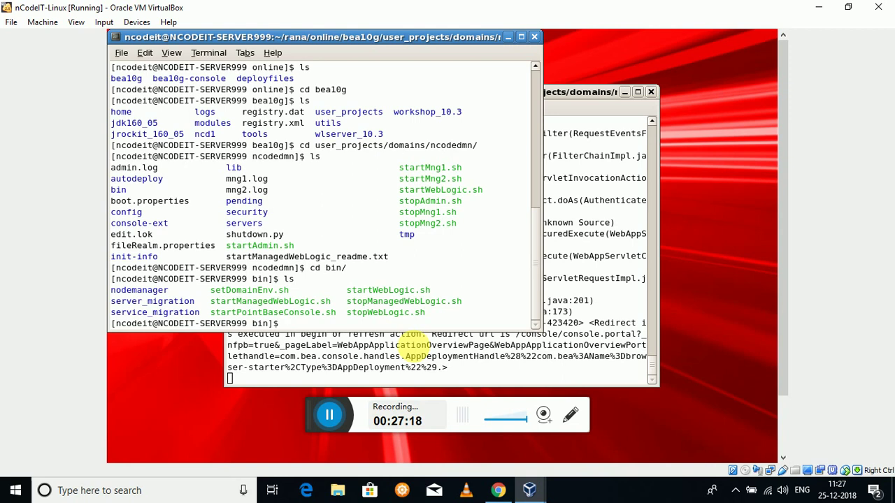
- Abandon the startManagedWebLogic.sh command and return to the ncodedmn folder, listing its files
text(./star)
text(tM)
key(Tab)
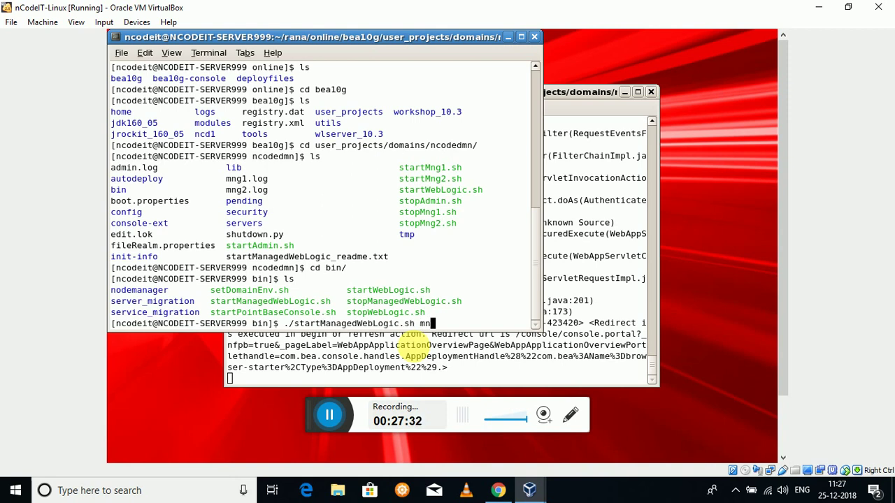
text(mng)
key(BackSpace)
key(BackSpace)
key(BackSpace)
key(BackSpace)
key(BackSpace)
key(BackSpace)
key(BackSpace)
key(BackSpace)
key(BackSpace)
key(BackSpace)
key(BackSpace)
key(BackSpace)
key(BackSpace)
key(BackSpace)
key(BackSpace)
key(BackSpace)
key(BackSpace)
key(BackSpace)
key(BackSpace)
key(BackSpace)
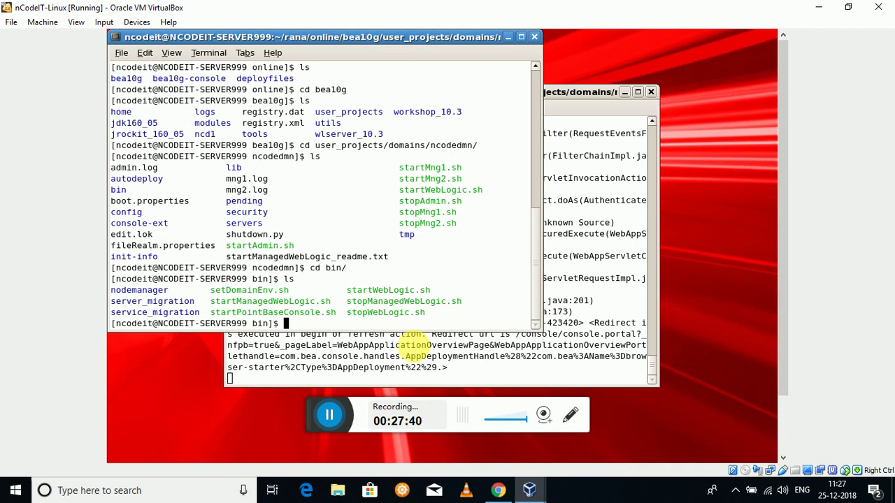
text(cd ../)
key(Return)
text(ls)
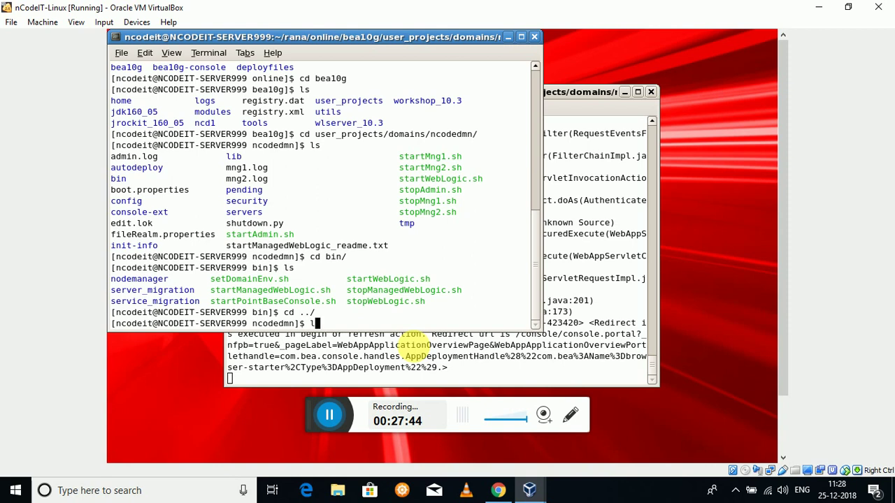
key(Return)
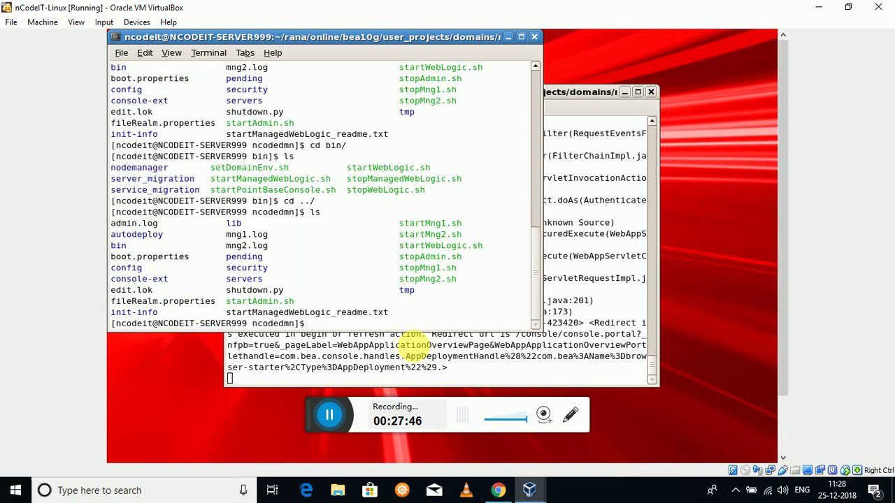
- Run ./startMng1.sh to start the first managed server
text(./sat)
key(BackSpace)
key(BackSpace)
text(yaty)
key(BackSpace)
key(BackSpace)
key(BackSpace)
key(BackSpace)
text(tartm)
key(BackSpace)
text(Mng)
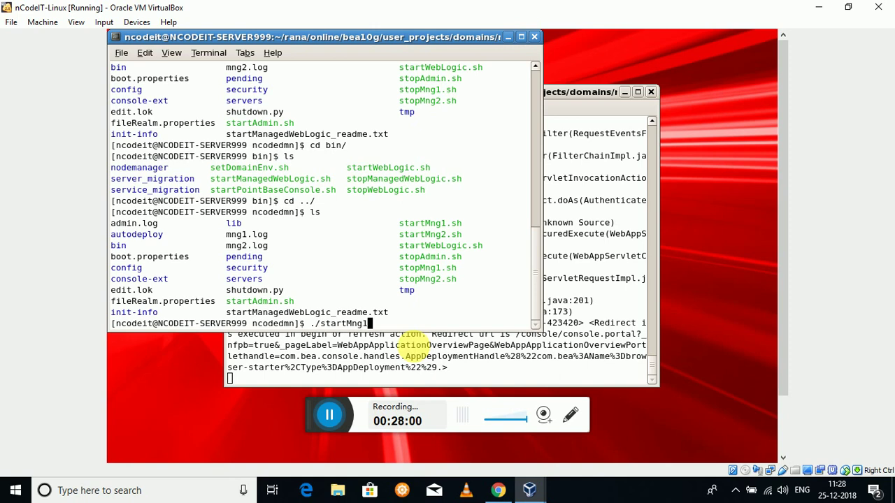
text(1)
key(Tab)
key(Return)
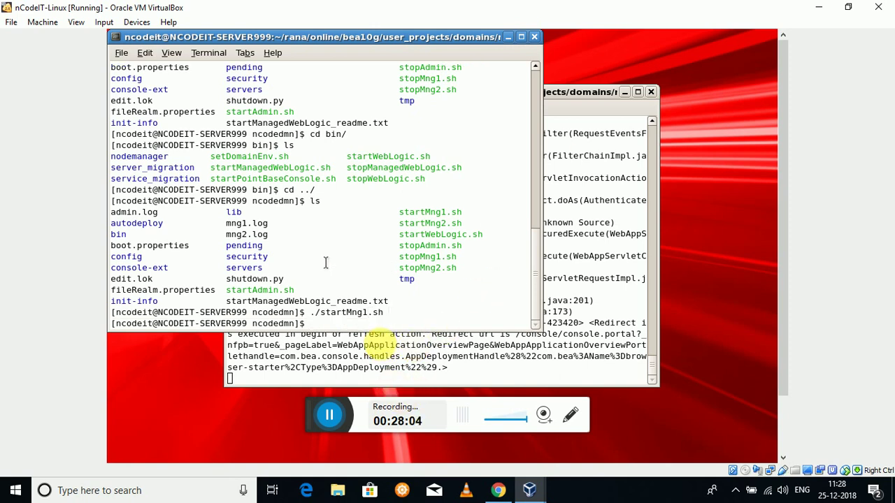
- Reload the console's Deployments page, then return to the virtual machine
click(496, 490)
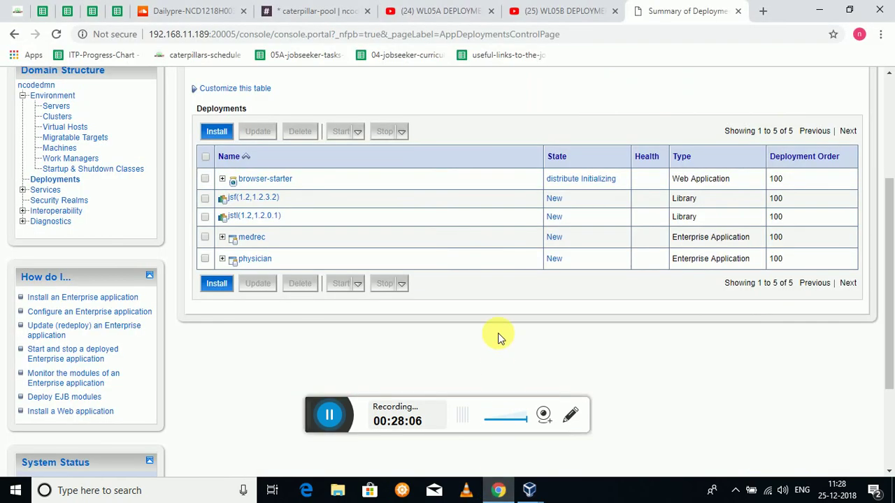
right_click(434, 226)
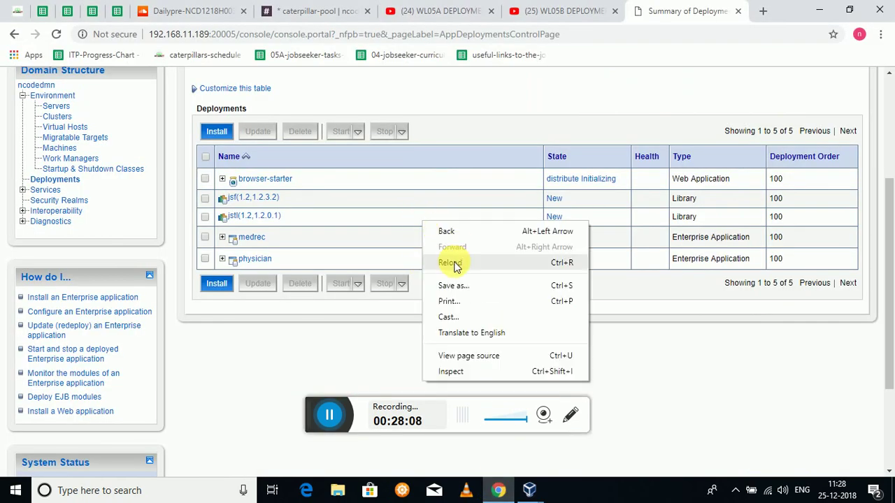
click(455, 263)
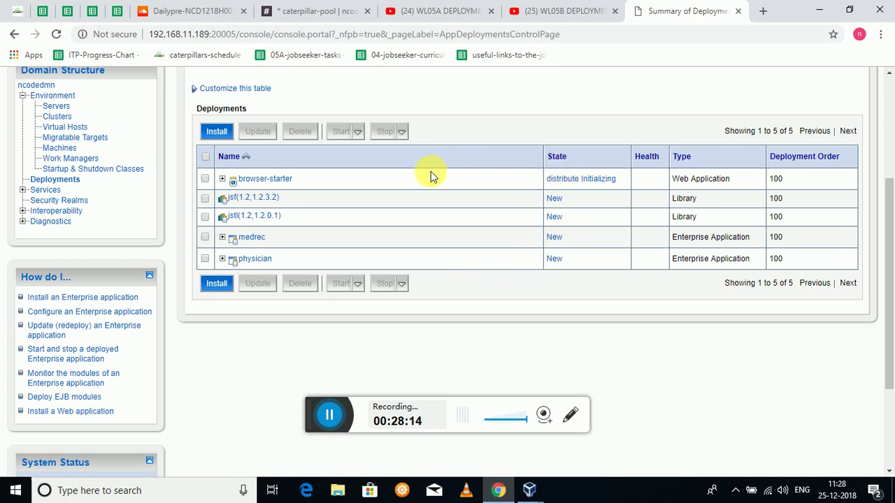
click(499, 491)
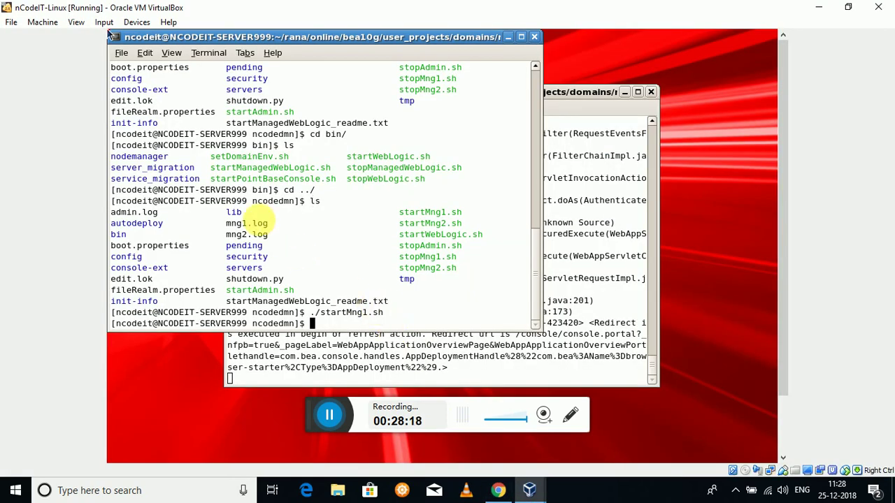
- Open a second terminal and confirm it is in the ncodedmn folder with pwd and ls
click(121, 53)
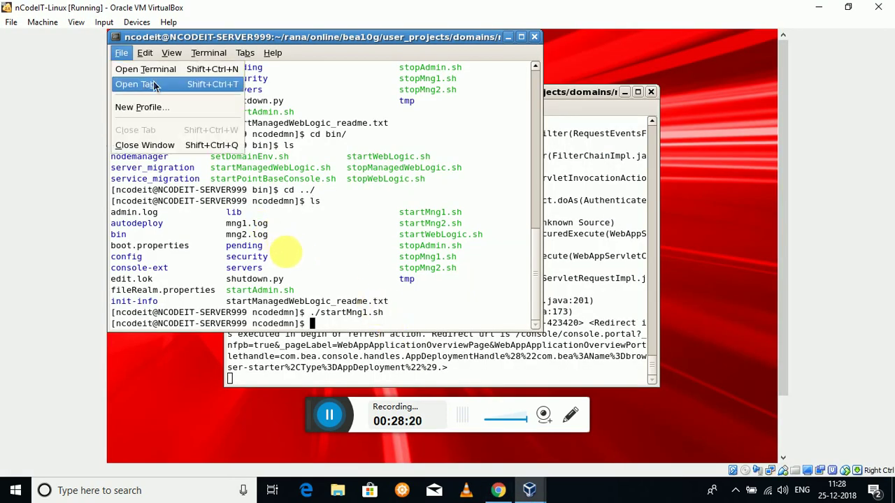
click(154, 69)
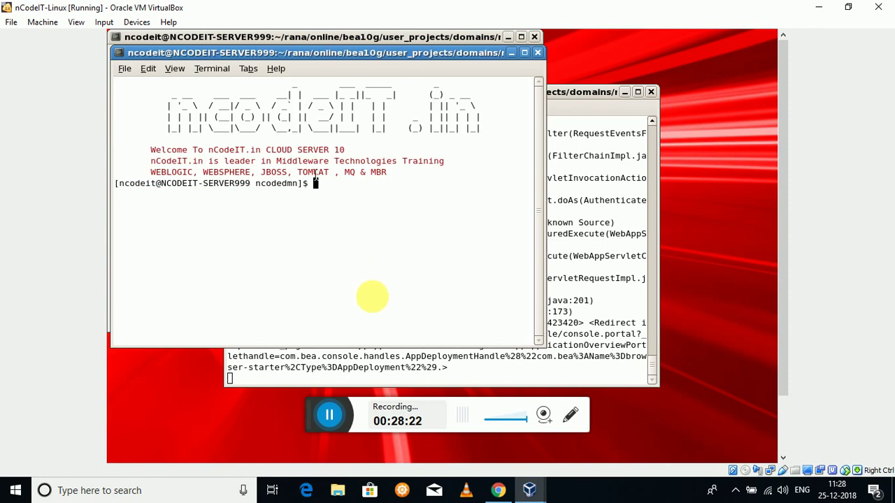
text(pwd)
key(Return)
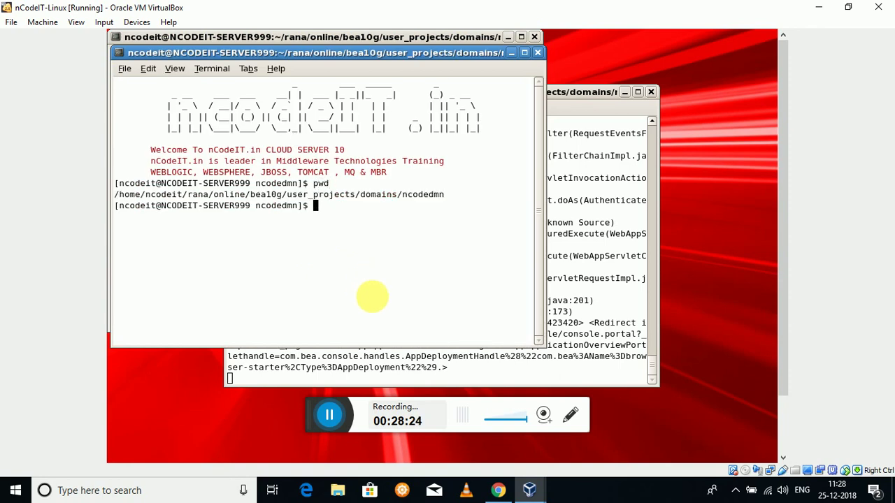
text(ls)
key(Return)
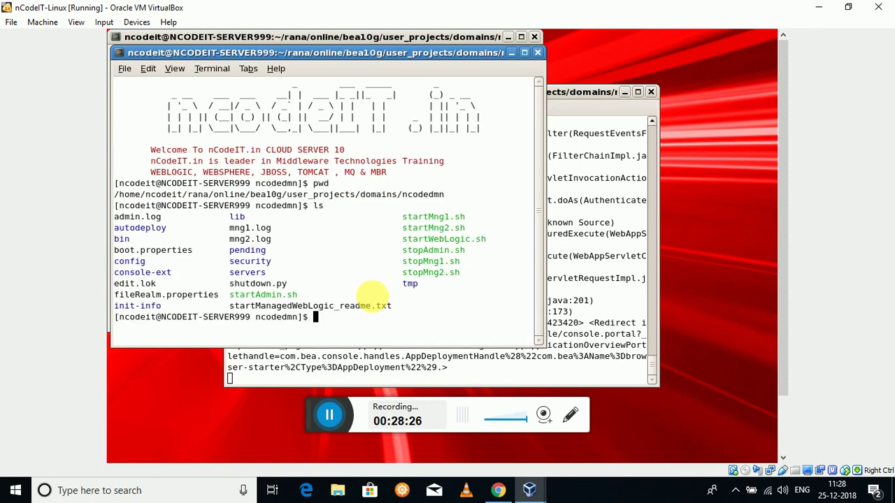
- Run ./startMng2.sh to start the second managed server
text(./strt)
key(BackSpace)
key(BackSpace)
text(at)
key(BackSpace)
text(rtMng2)
key(Tab)
key(Return)
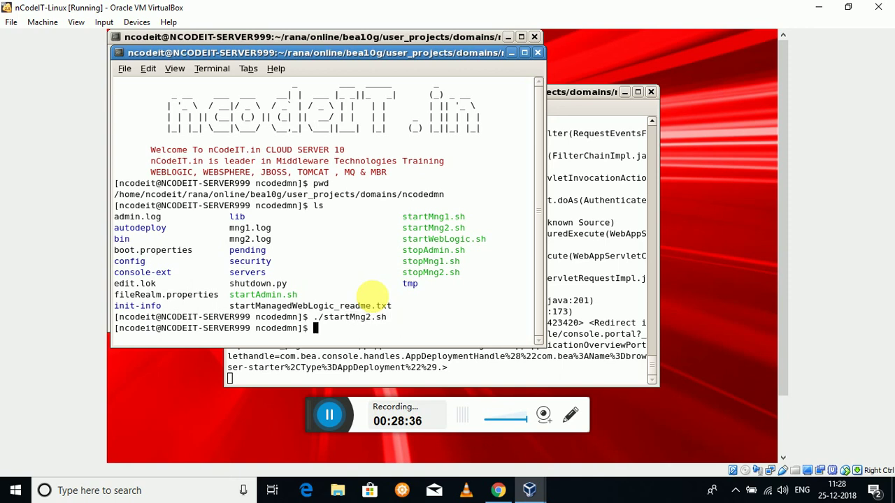
- Reload the Deployments page to refresh states, then return to the virtual machine
click(497, 490)
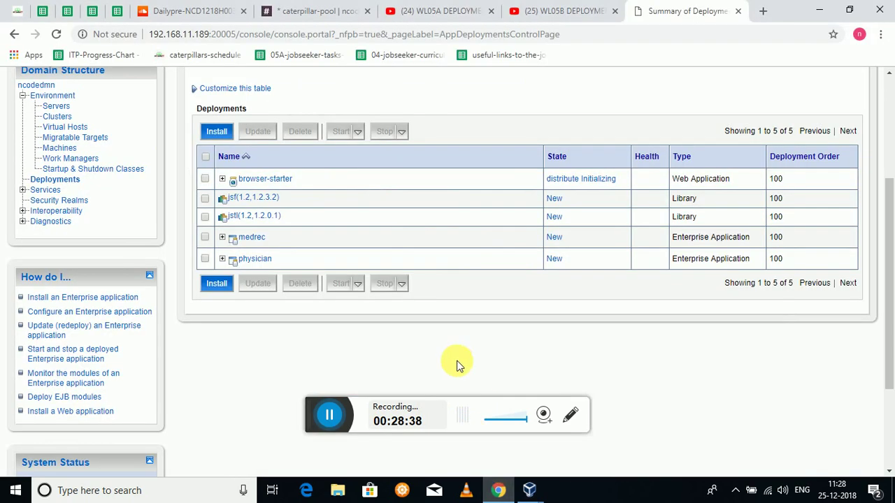
right_click(453, 276)
click(471, 316)
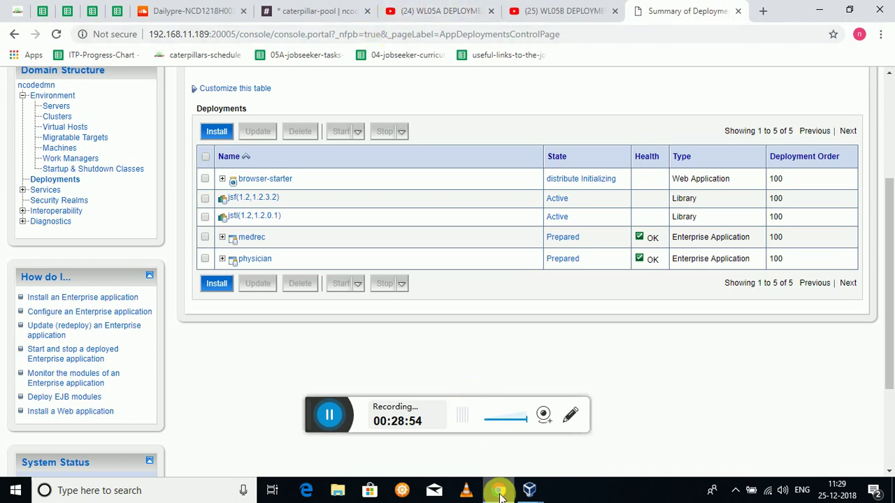
mouse_move(529, 490)
click(553, 445)
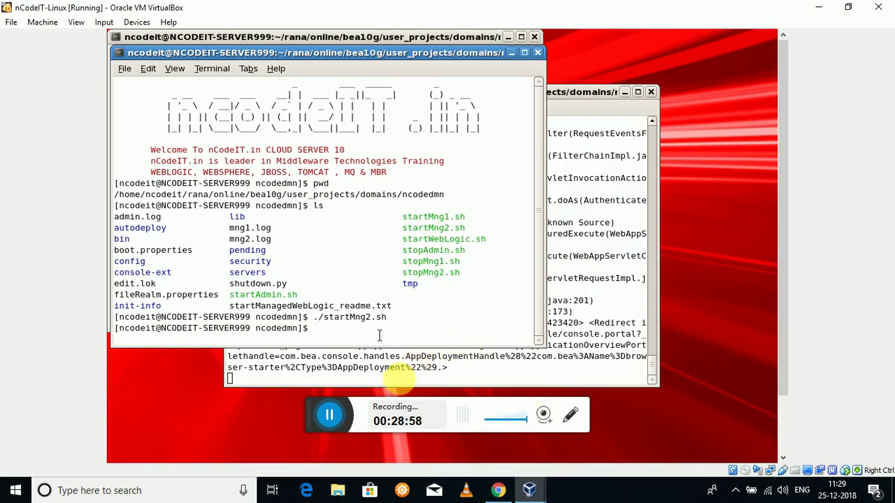
- List the domain folder's files sorted by time with ls -lt
text(ls -lt)
key(Return)
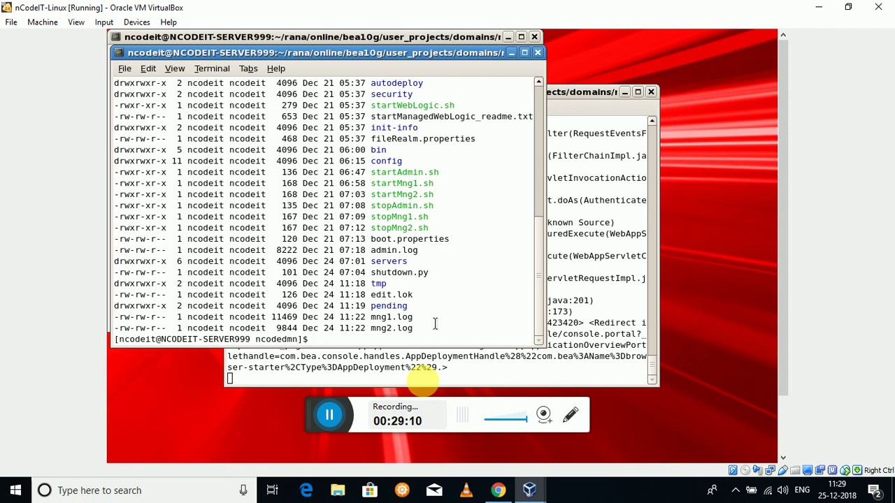
text(./stopMng1)
- Run ./stopMng1.sh to stop the first managed server
key(Tab)
key(Return)
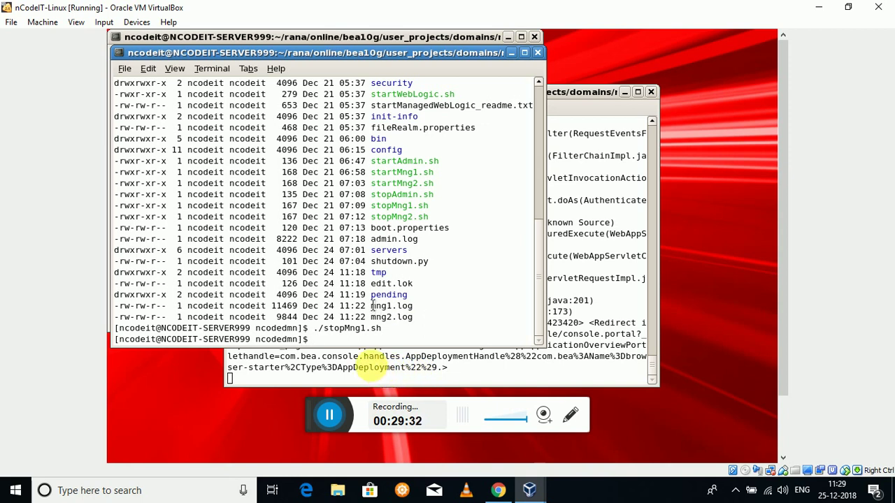
- Reload the Deployments page twice to check states, then return to the terminal
click(498, 489)
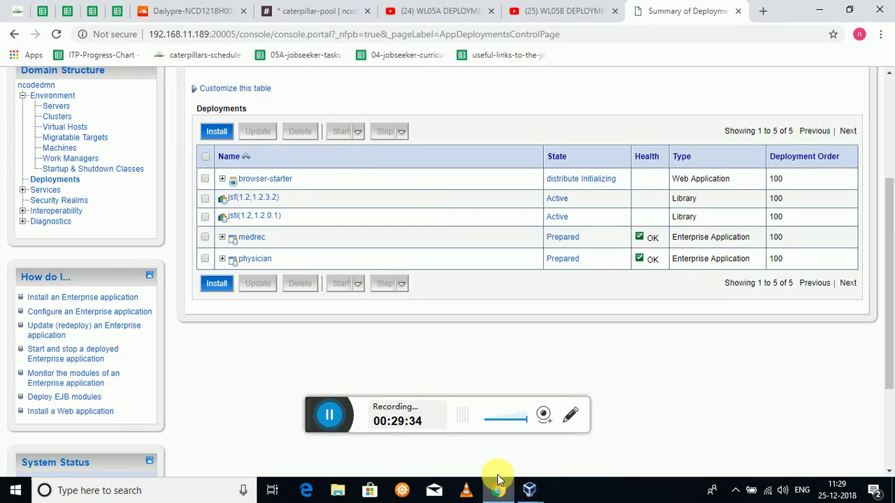
right_click(500, 266)
click(536, 308)
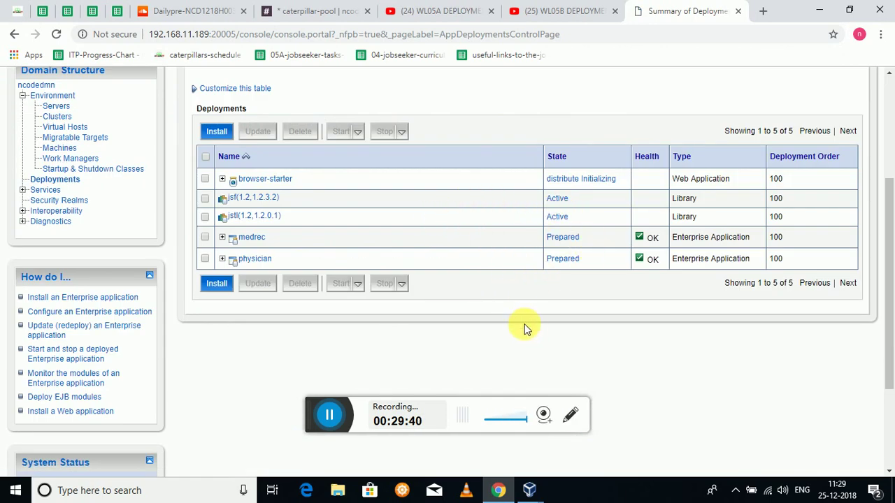
right_click(492, 307)
click(515, 348)
mouse_move(529, 490)
click(559, 434)
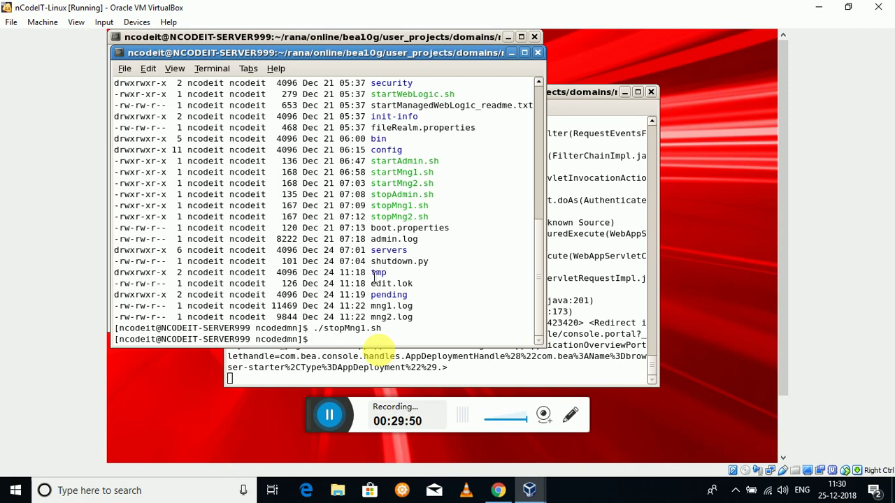
- Run ./stopMng2.sh to stop the second managed server after the misspelled ./StopMng2 fails
text(./StopMng2)
key(Return)
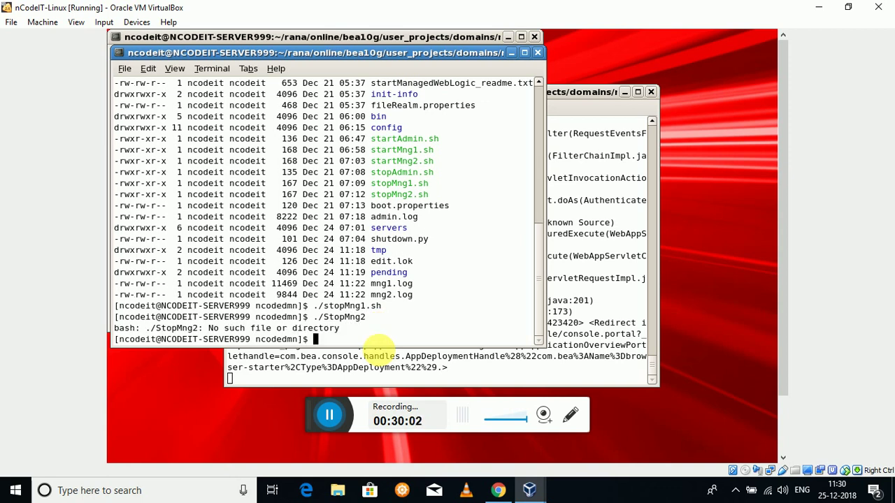
text(./stopMng2)
key(Tab)
key(Return)
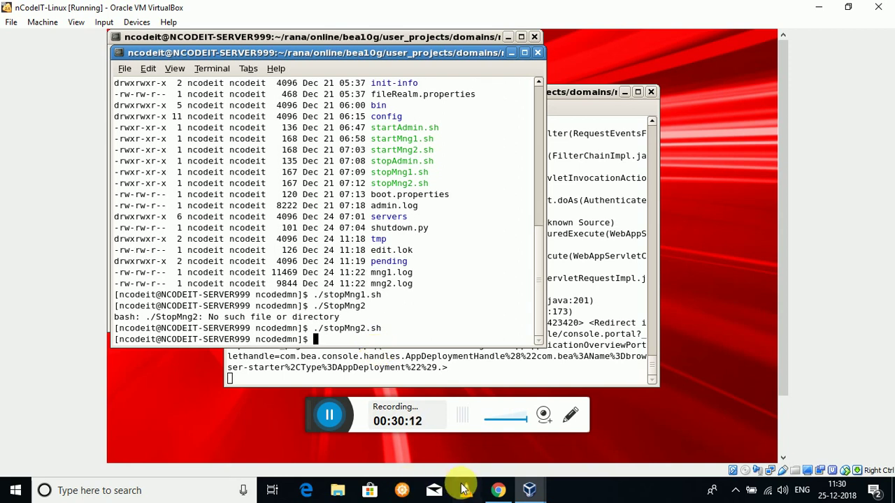
- Reload the Deployments page in the browser to check the deployment states
click(498, 490)
right_click(427, 269)
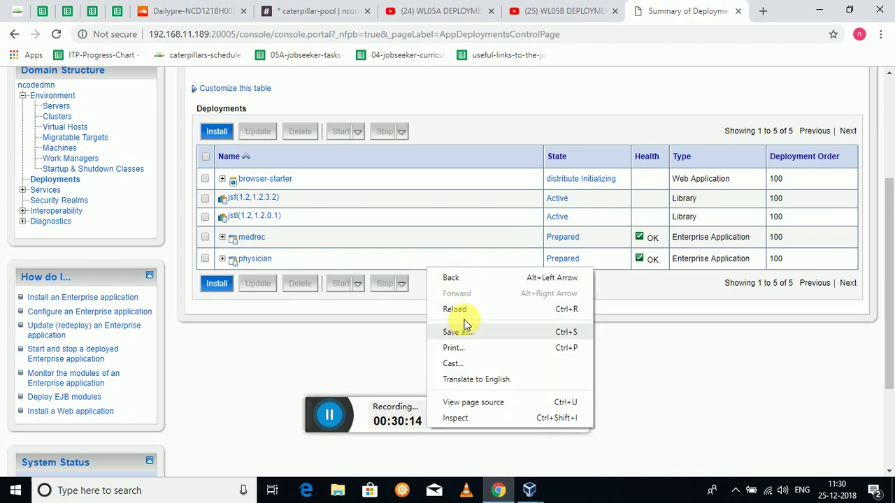
click(462, 309)
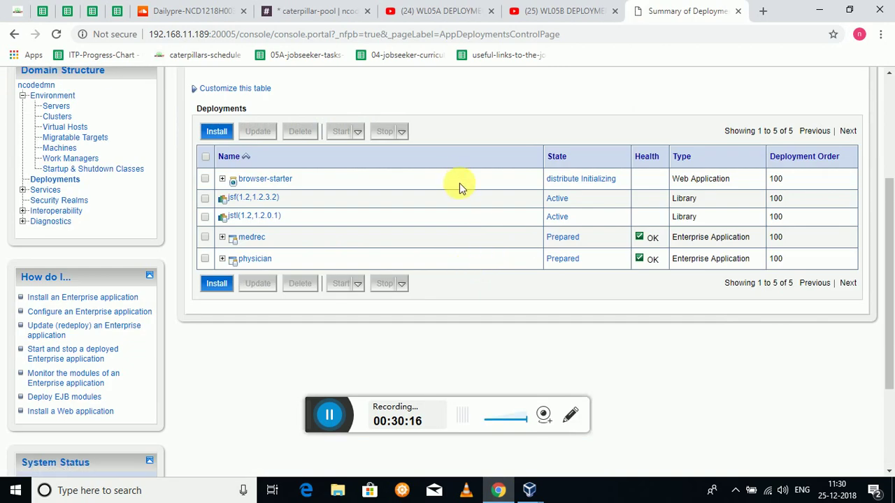
right_click(459, 183)
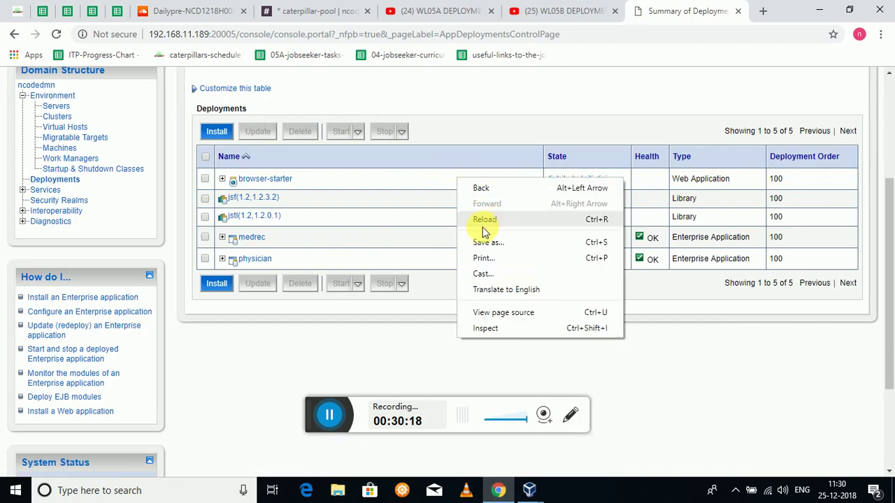
click(653, 366)
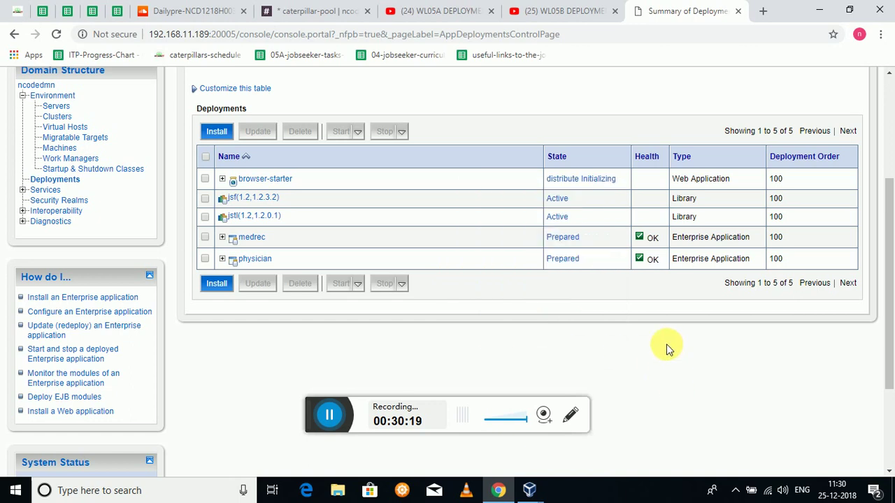
right_click(461, 228)
click(500, 268)
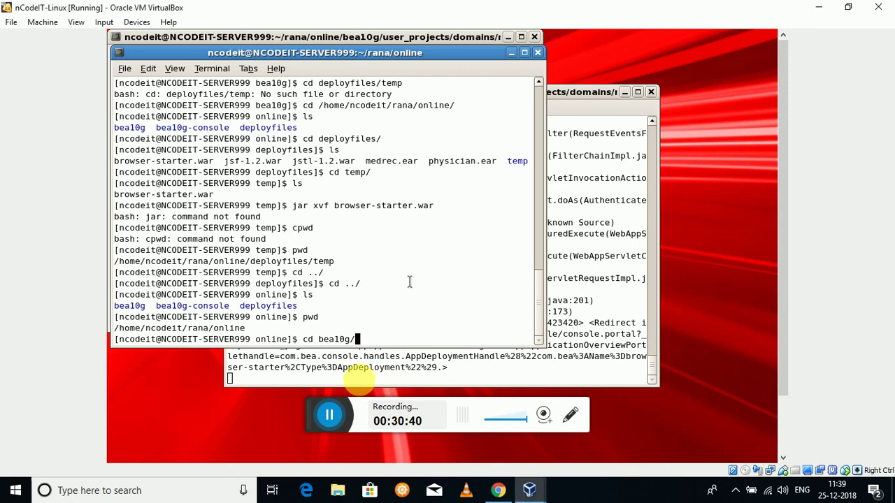
- Change into the bea10g folder and list its contents
text(ls)
key(Return)
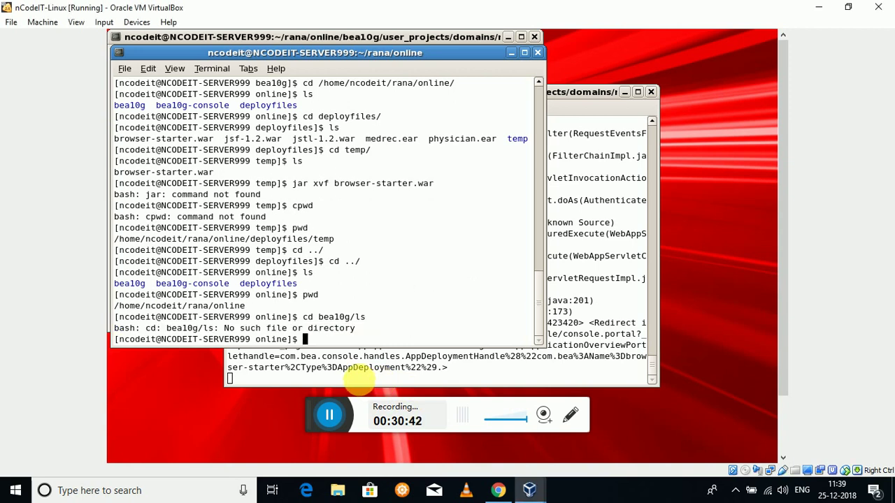
text(cd bea10g)
key(Return)
text(ls)
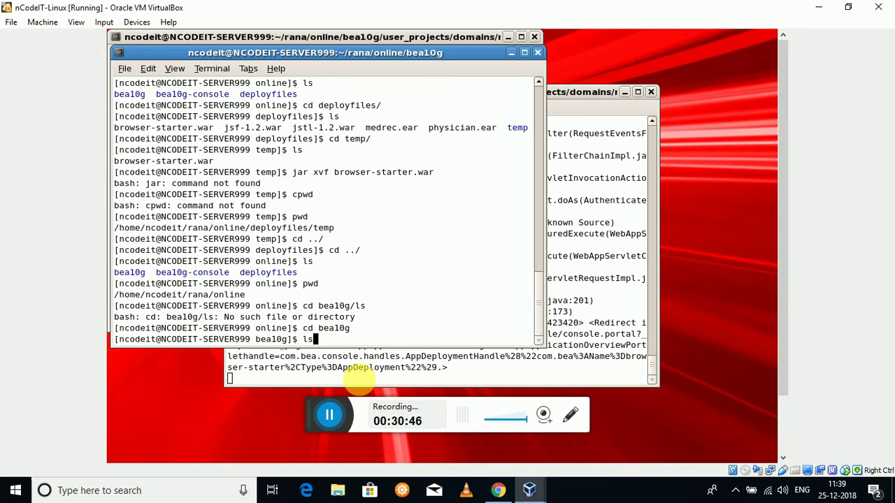
key(Return)
- Move into the wlserver_10.3 folder and list its contents
text(cd )
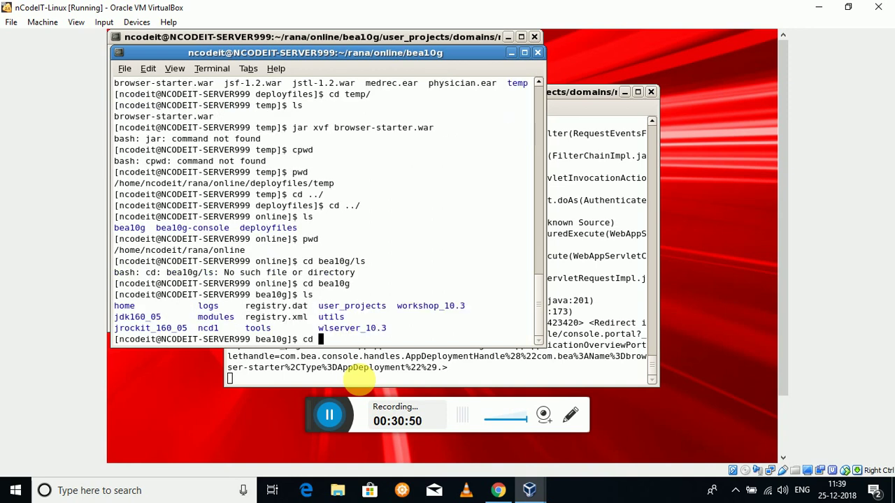
text(w)
key(BackSpace)
text(wl)
key(Tab)
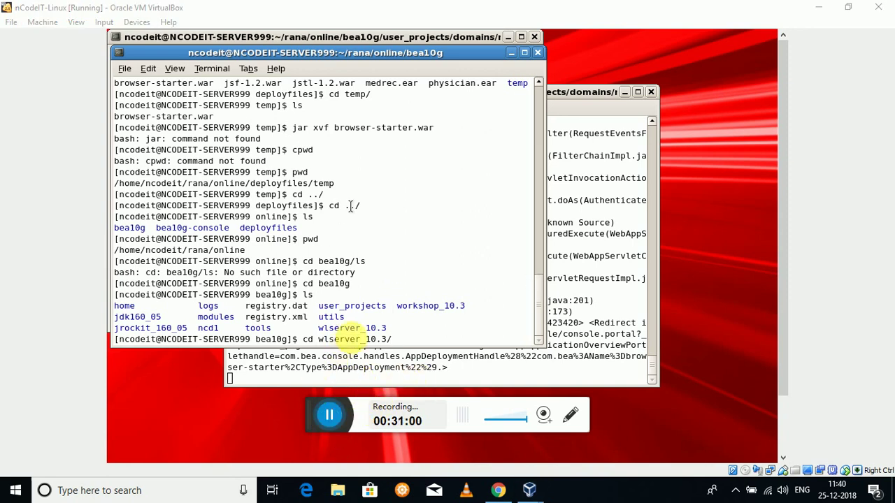
click(384, 355)
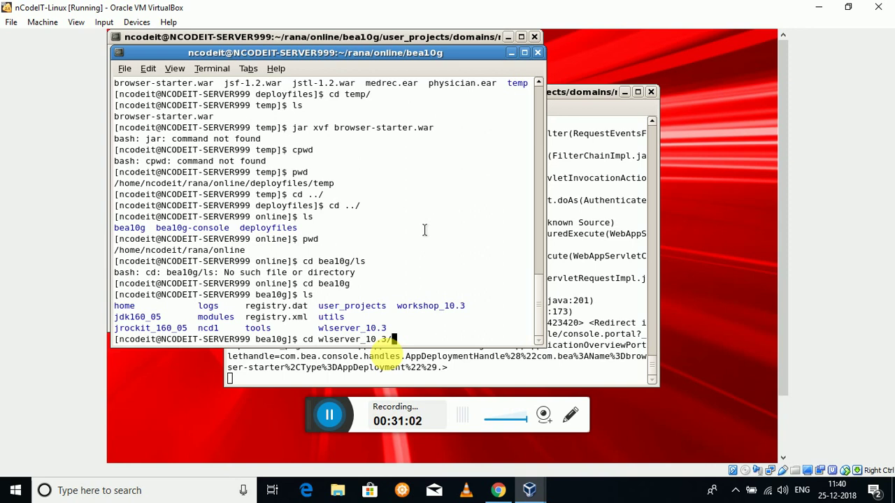
key(Return)
text(ls)
key(Return)
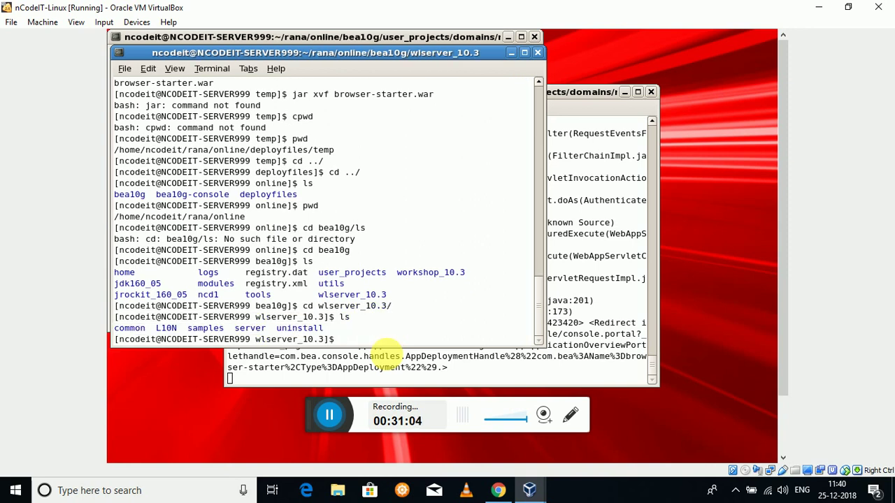
- Change into samples/domains/medrec and list the medrec domain's contents
text(cd sa)
key(Tab)
text(d)
key(Tab)
text(m)
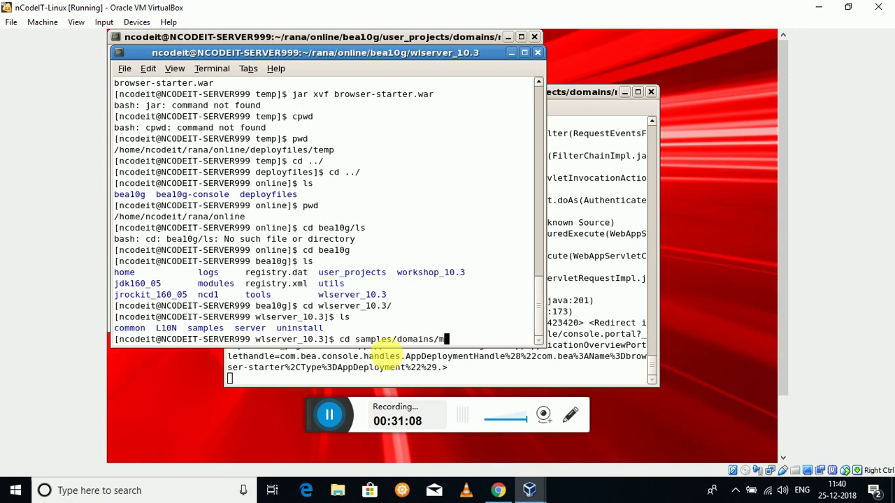
key(Tab)
key(Return)
text(ls)
key(Return)
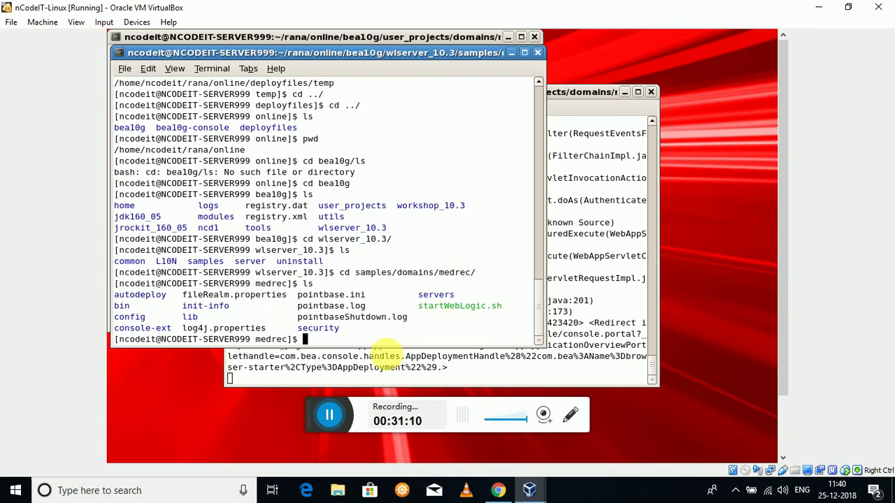
- Enter the bin folder, list its scripts, and start typing '. ./setDomainEnv.sh'
text(cd b)
key(Tab)
key(Return)
text(ls)
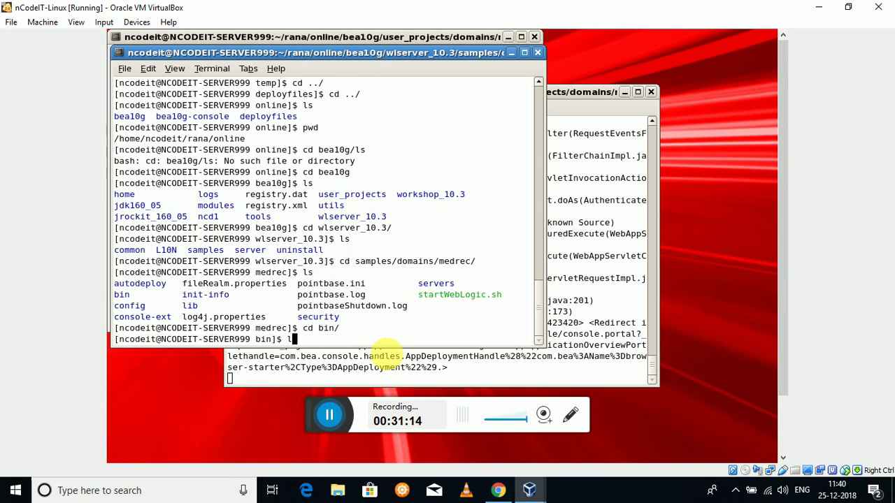
key(Return)
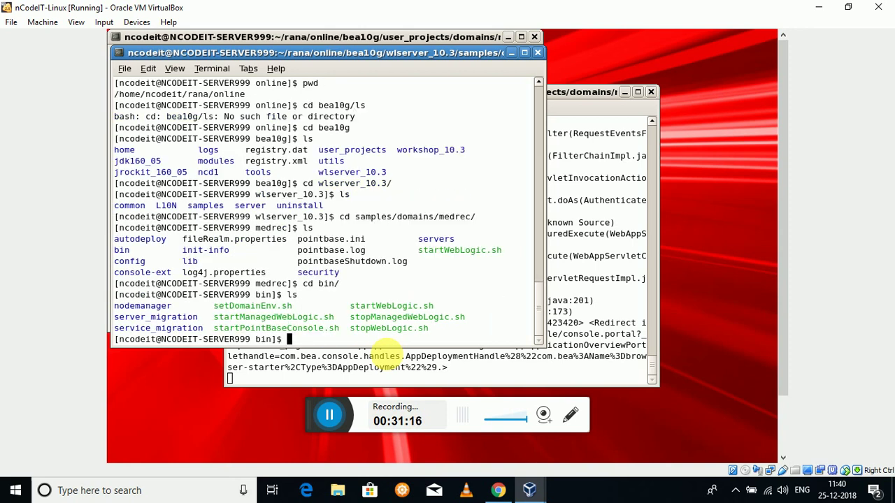
text(./setD)
key(BackSpace)
key(BackSpace)
key(BackSpace)
key(BackSpace)
key(BackSpace)
key(BackSpace)
text(. /./setD)
- Source setDomainEnv.sh, then change into the home folder's online/deployfiles/temp directory
key(Tab)
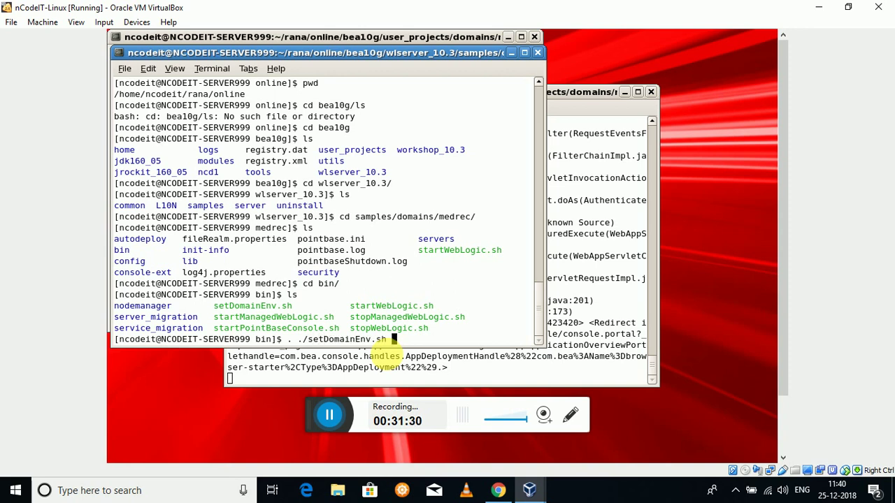
key(Return)
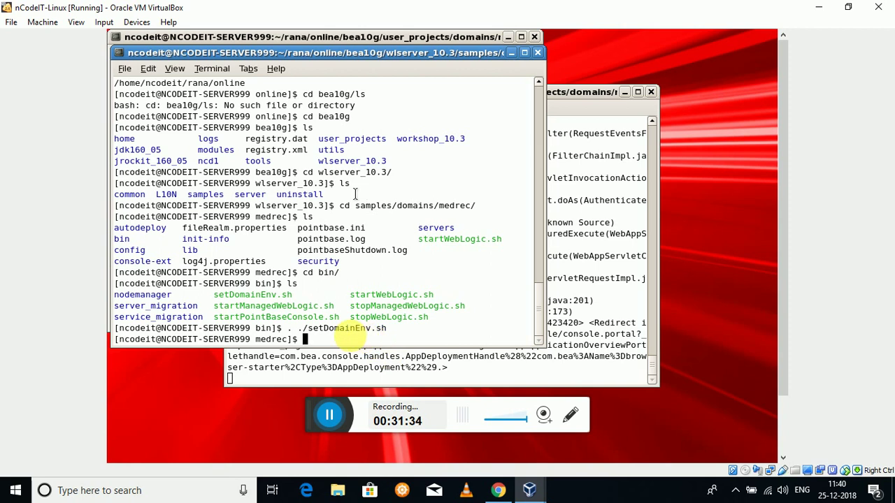
text(cd )
text(h)
key(BackSpace)
text(/home/n)
key(Tab)
text(o)
key(BackSpace)
key(BackSpace)
key(BackSpace)
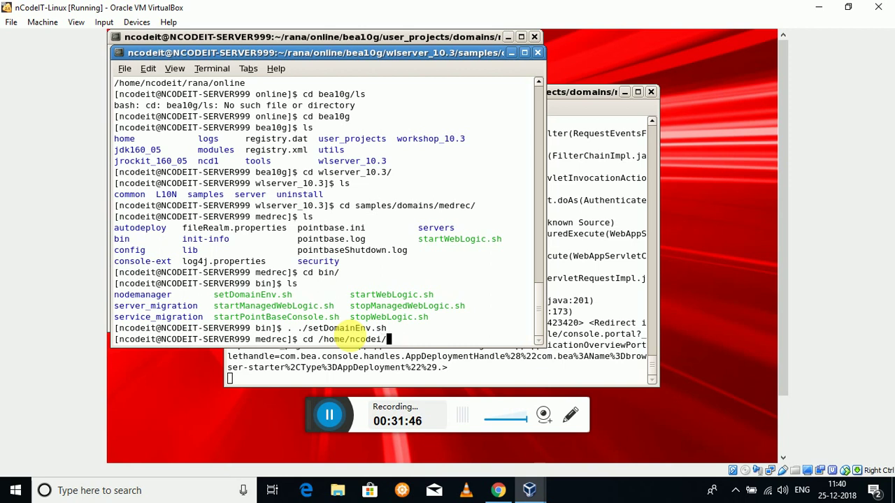
key(Tab)
text(r)
key(Tab)
text(o)
key(Tab)
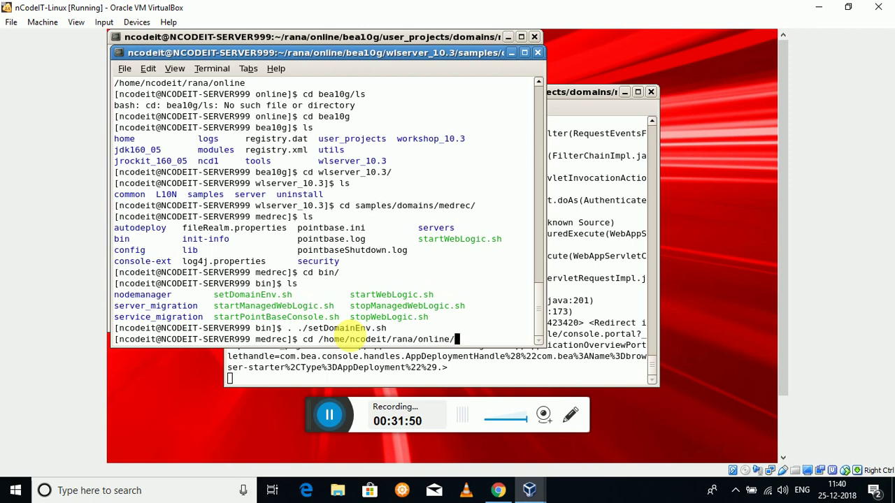
text(d)
key(Tab)
text(t)
key(Tab)
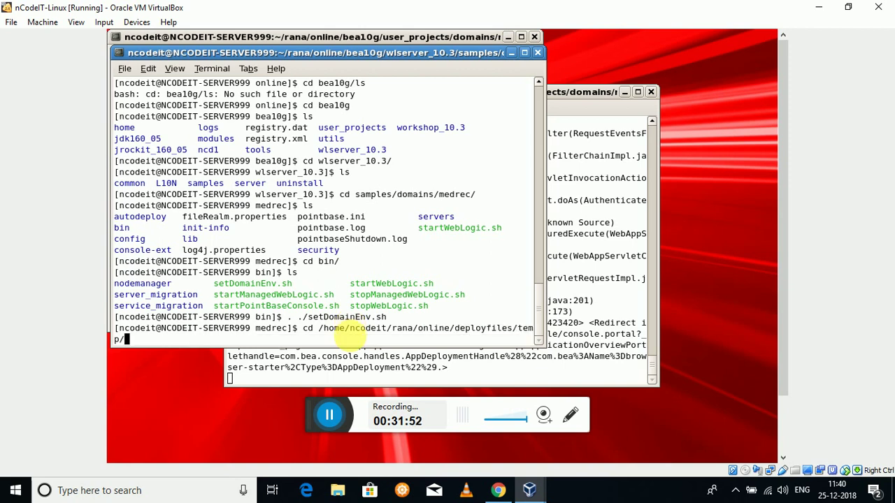
key(Return)
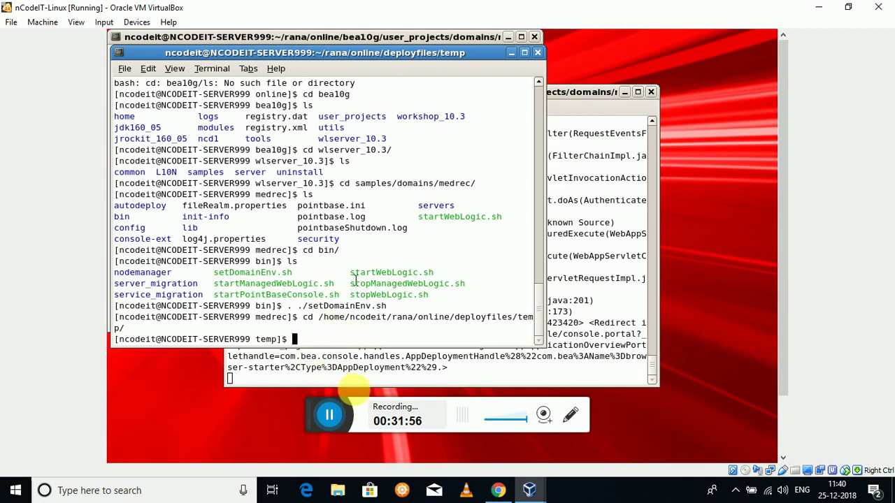
- List the temp folder and extract browser-starter.war with 'jar xvf'
text(ls)
key(Return)
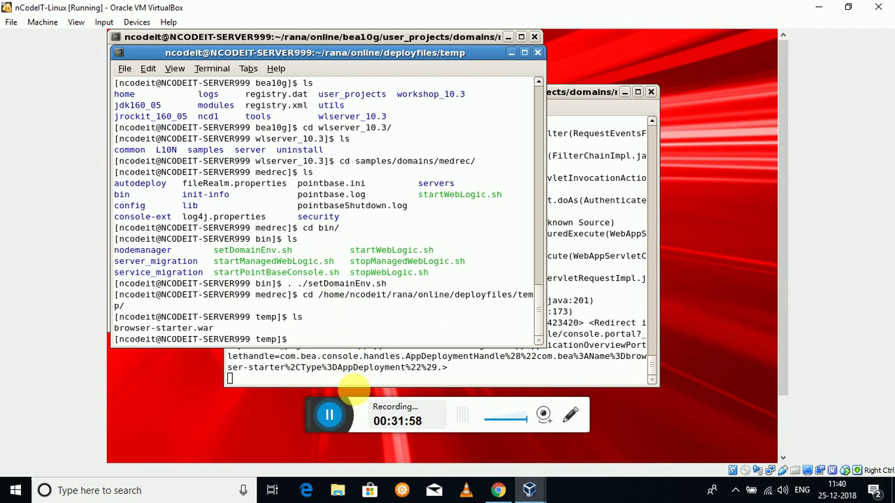
text(jar xvf br)
key(Tab)
key(Return)
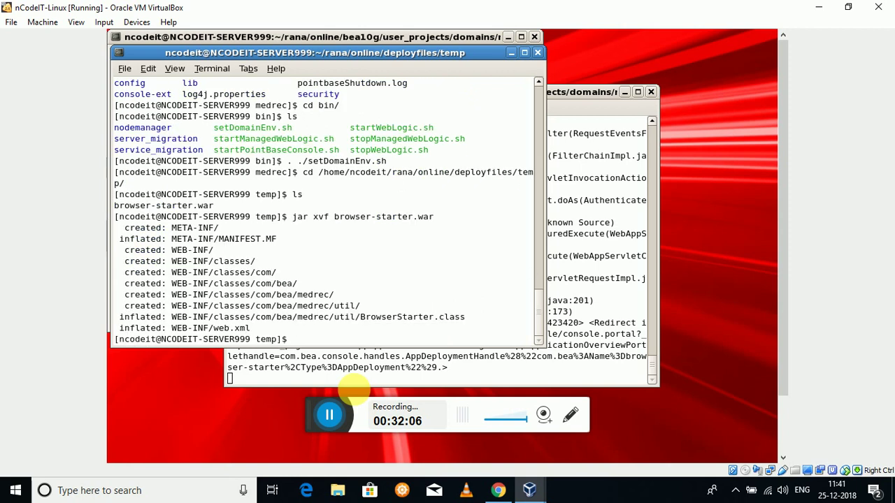
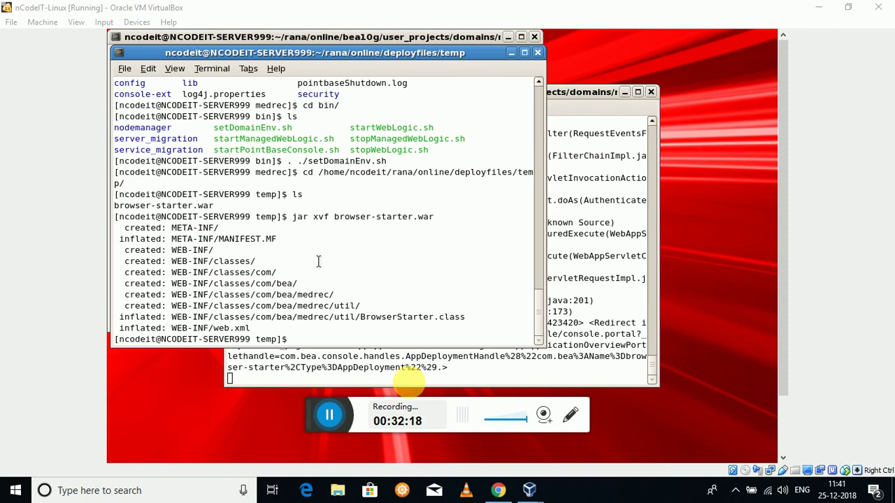
- List the contents of the temp extraction folder
double_click(464, 250)
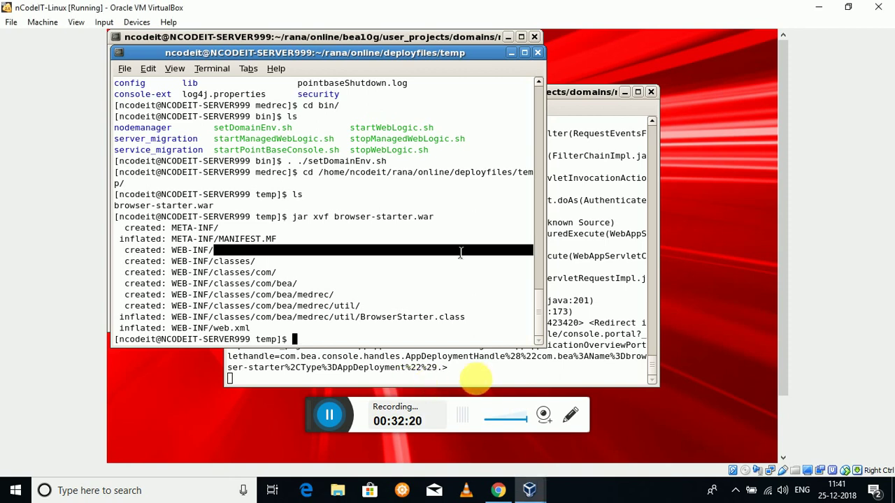
text(ls)
key(Return)
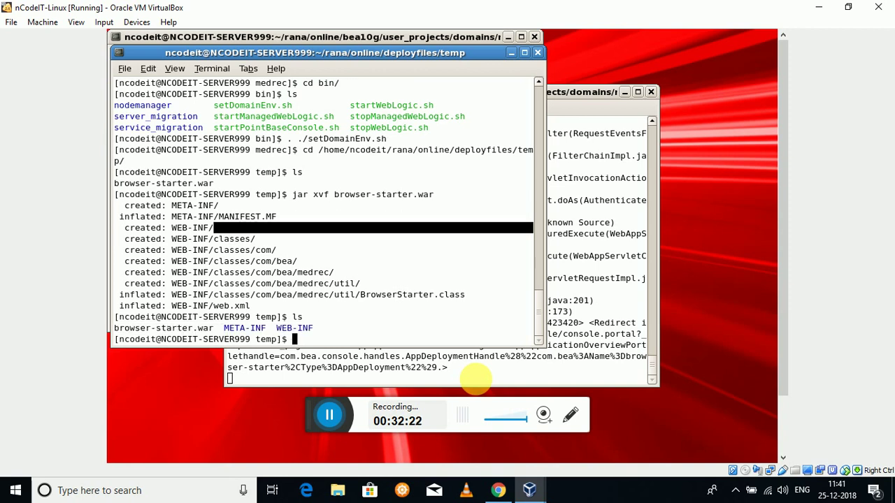
- Move into the WEB-INF folder and list its contents, classes and web.xml
text(cd web)
key(BackSpace)
key(BackSpace)
key(BackSpace)
text(W)
key(Tab)
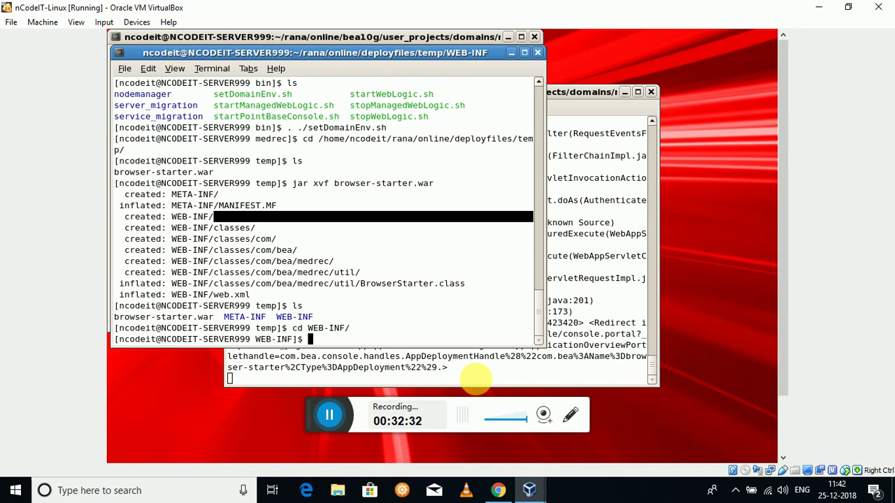
text(ls)
key(Return)
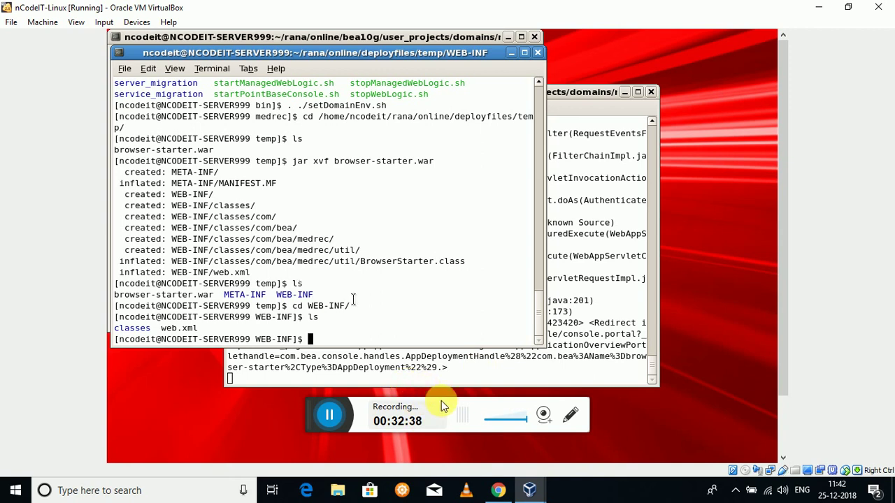
- Relist WEB-INF after a failed cd into web.xml, then enter cat web.xml
text(cd we)
key(Tab)
key(Return)
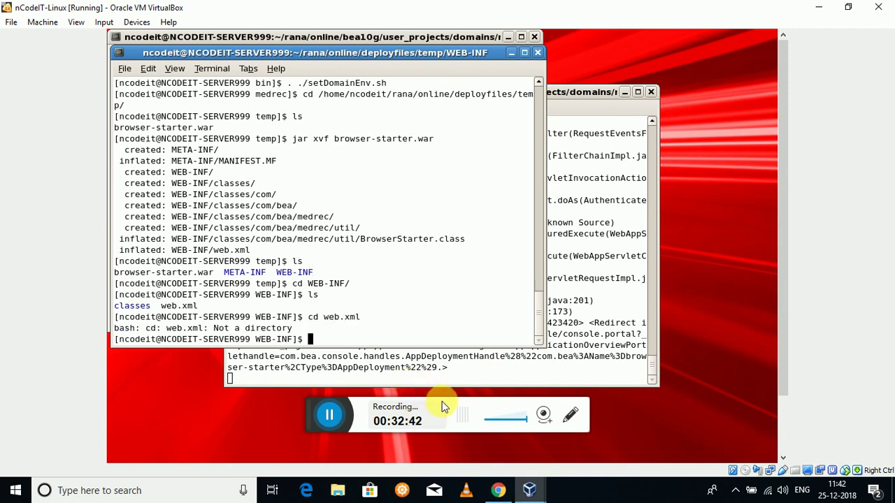
text(ls)
key(Return)
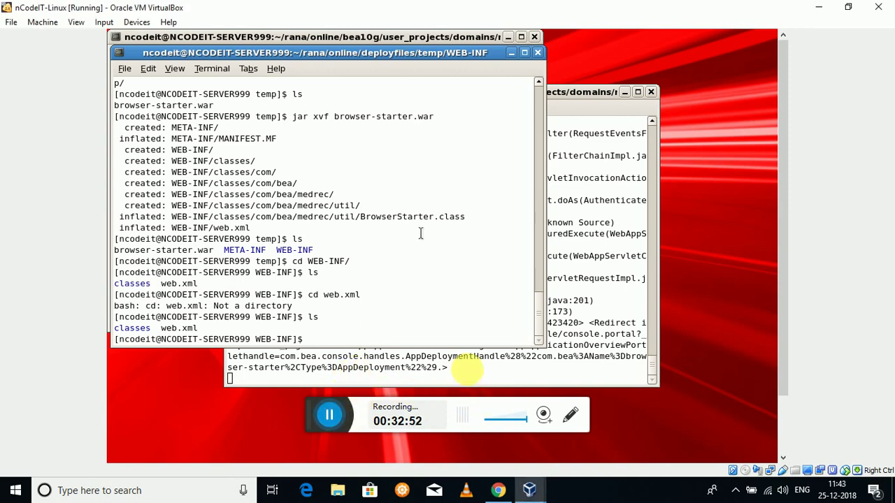
text(cat web.xml)
- Print web.xml, highlight its /medrec url parameter, then relist the WEB-INF folder
key(Return)
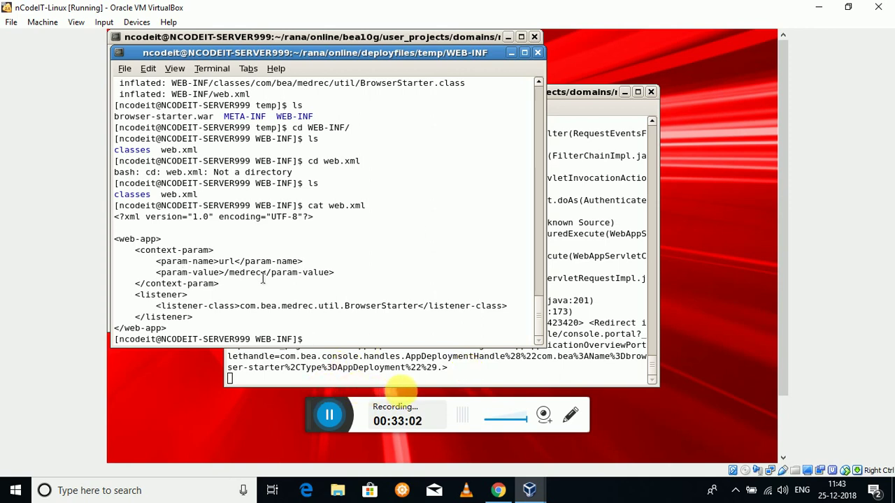
drag(265, 272, 231, 261)
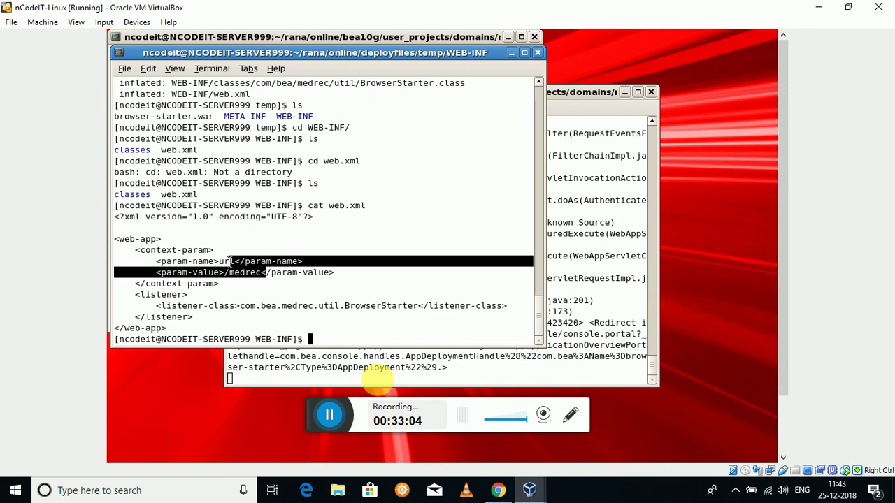
click(298, 284)
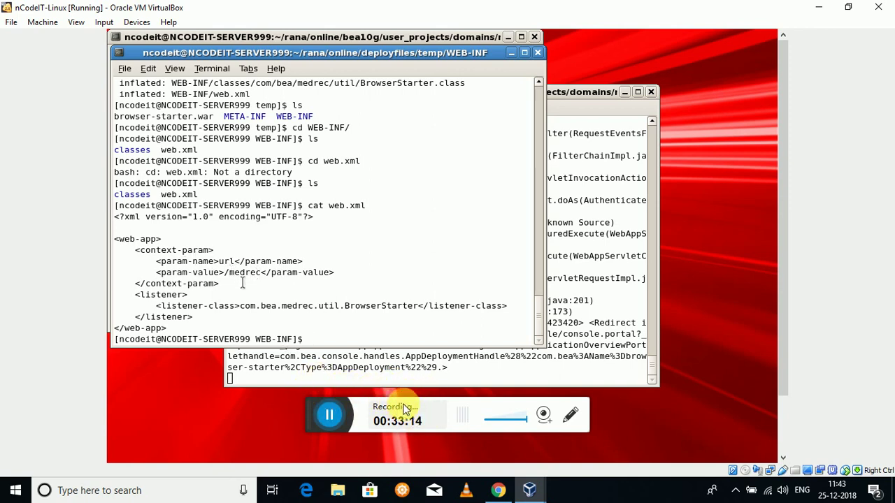
text(ls)
key(Return)
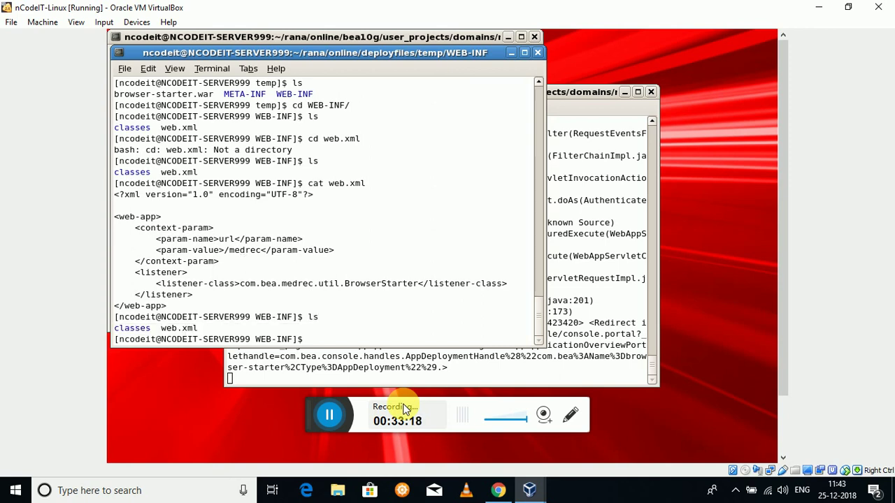
- Return to the temp folder and list its contents
text(cd ../)
key(Return)
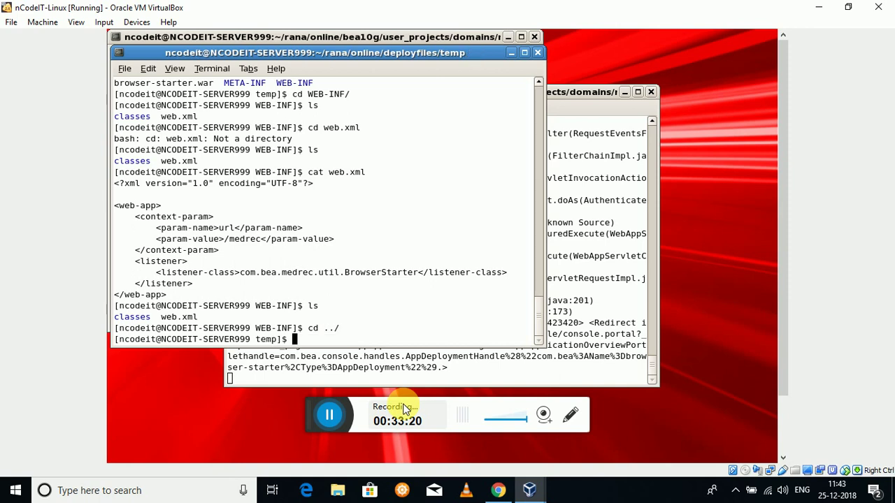
text(ls)
key(Return)
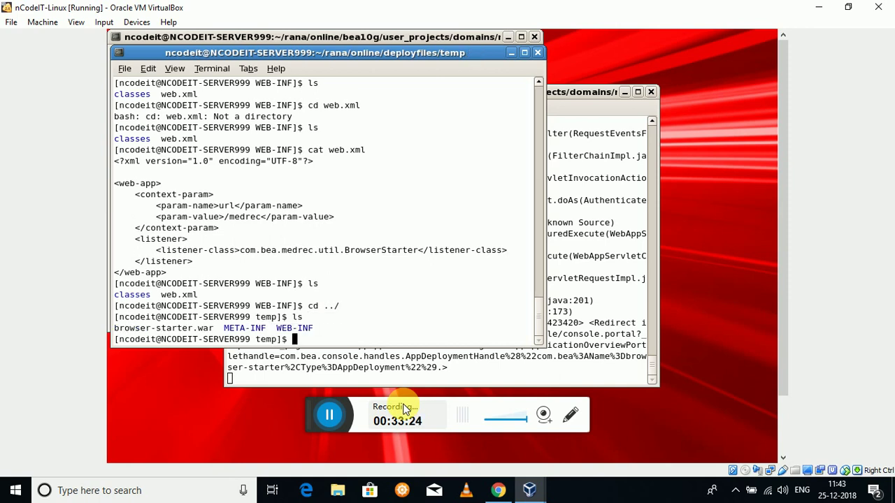
- Enter the META-INF folder and list its files
text(cat m)
key(BackSpace)
text(M)
key(Tab)
key(Return)
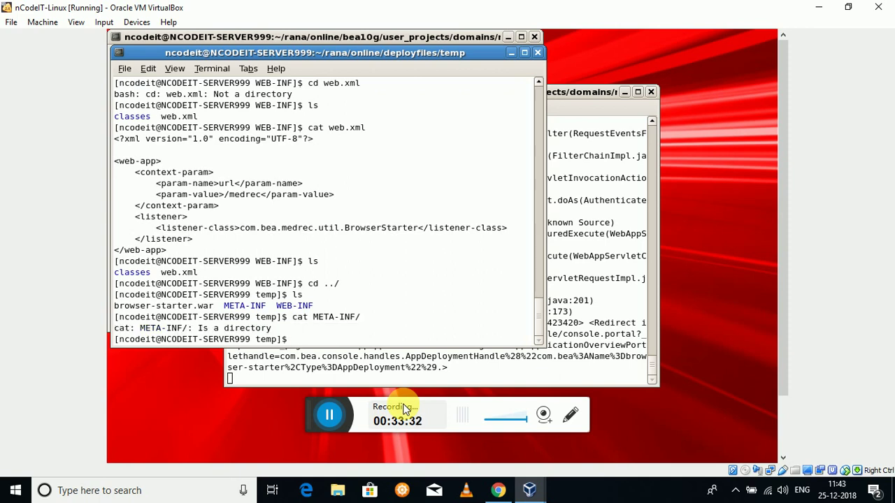
text(cd )
text(m)
text(M)
key(Tab)
key(Return)
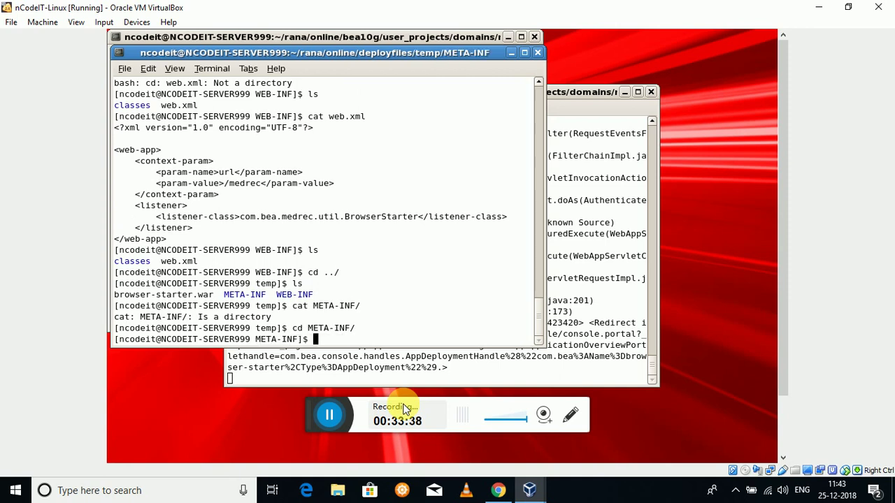
text(ls)
key(Return)
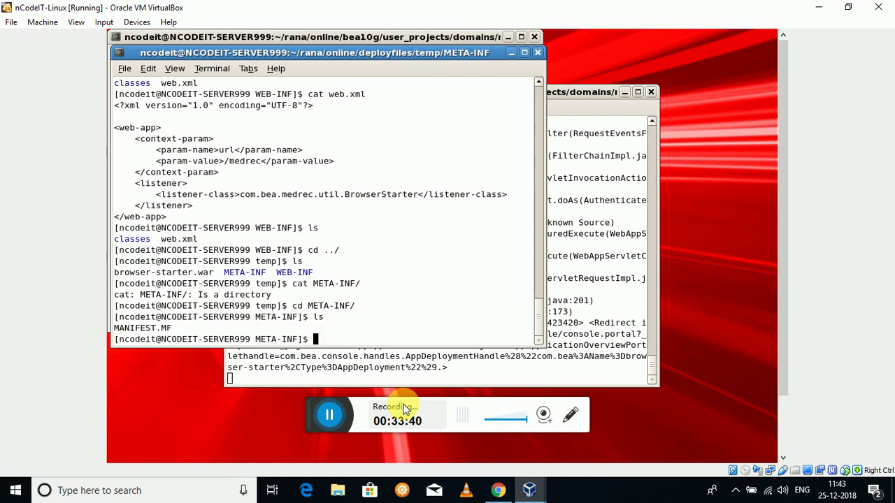
- Print MANIFEST.MF, highlighting Manifest-Version 1.0, then relist META-INF
text(cat)
text( M)
key(Tab)
key(Return)
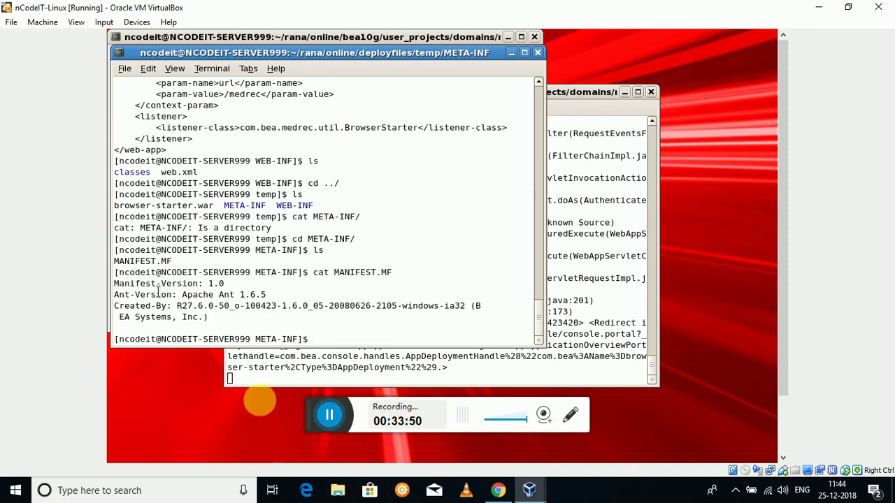
drag(204, 283, 177, 283)
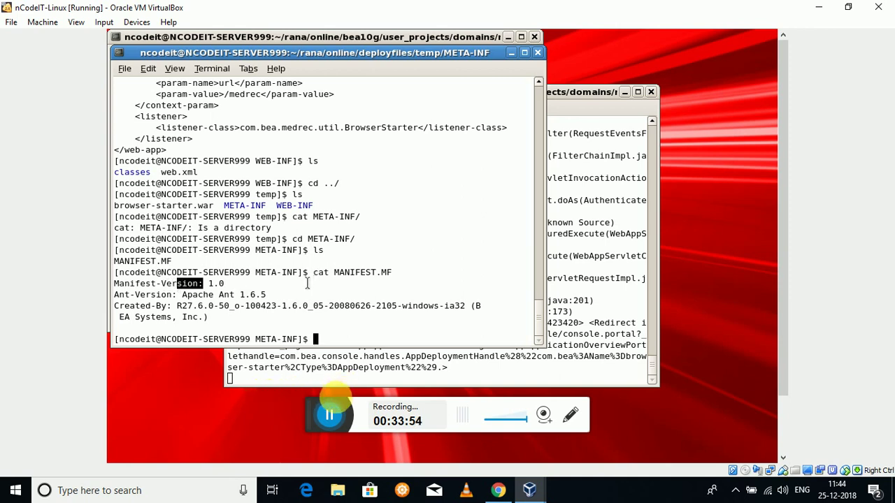
click(342, 399)
click(397, 371)
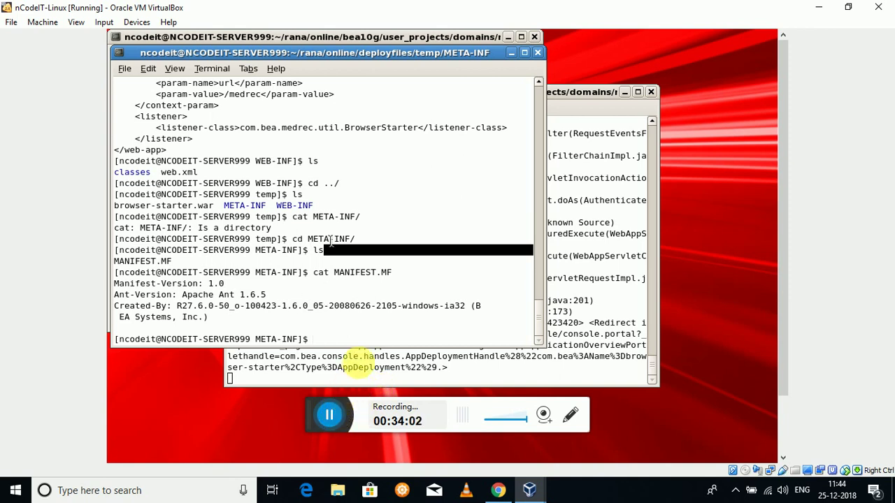
text(ls)
key(Return)
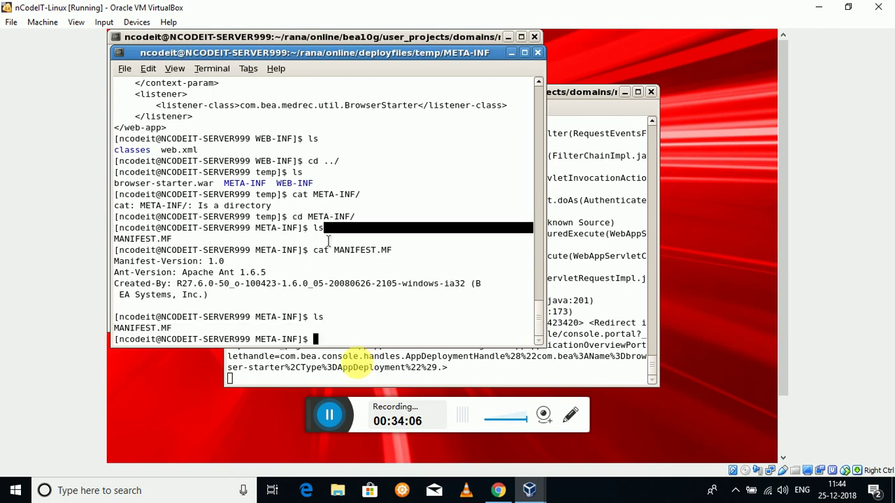
- Clear the terminal screen and print the current folder path
text(clear)
key(Return)
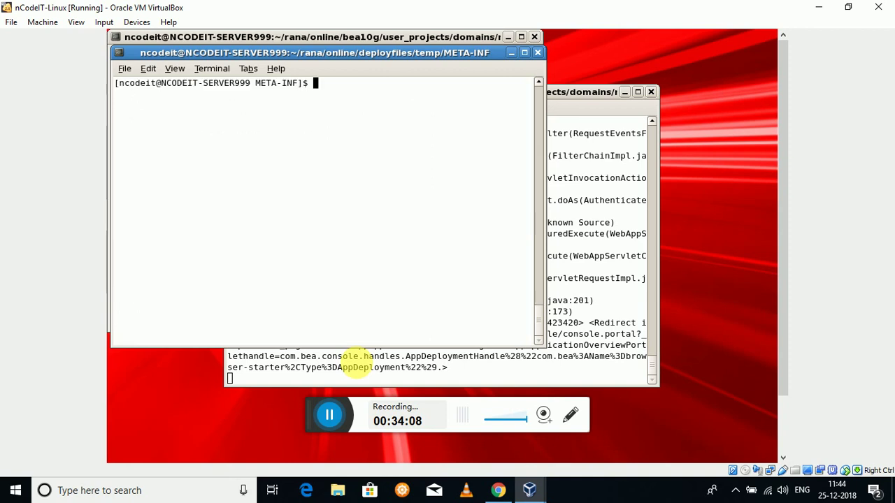
text(pwd)
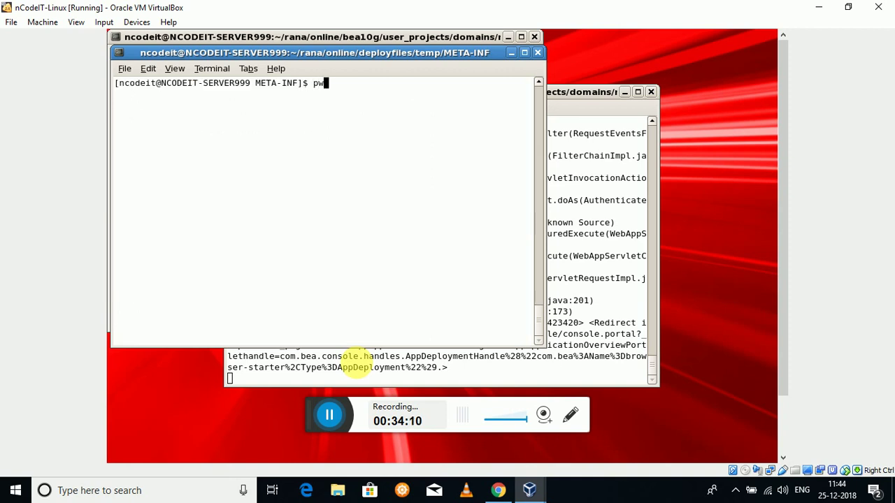
key(Return)
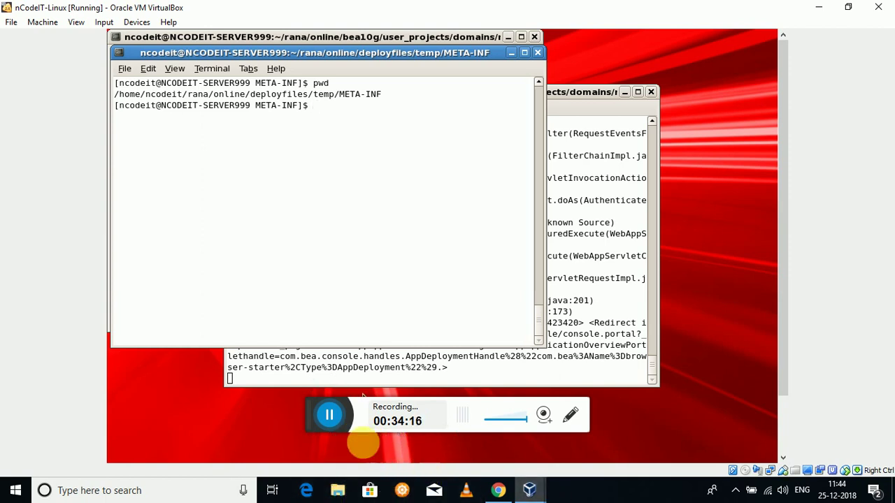
- Erase leftover partial commands at the prompt after highlighting the earlier cd ../../ line
click(329, 415)
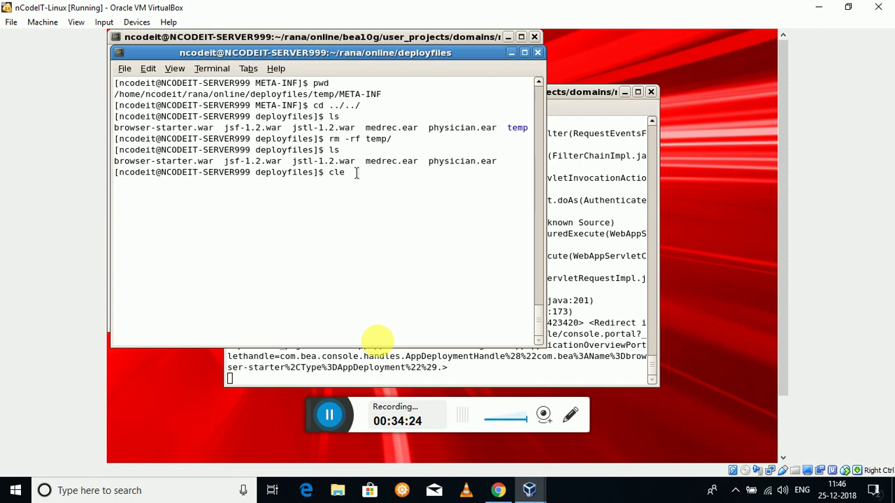
key(BackSpace)
key(BackSpace)
key(BackSpace)
text(lea)
key(BackSpace)
key(BackSpace)
text(clear)
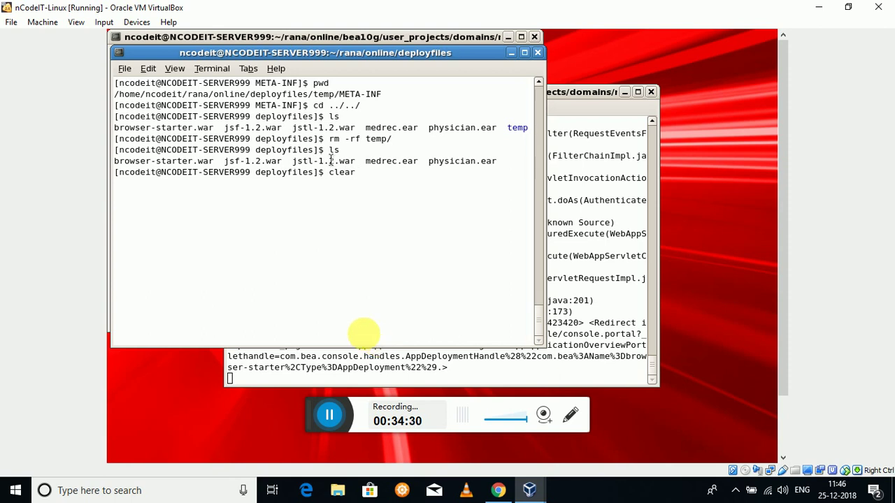
drag(316, 105, 423, 108)
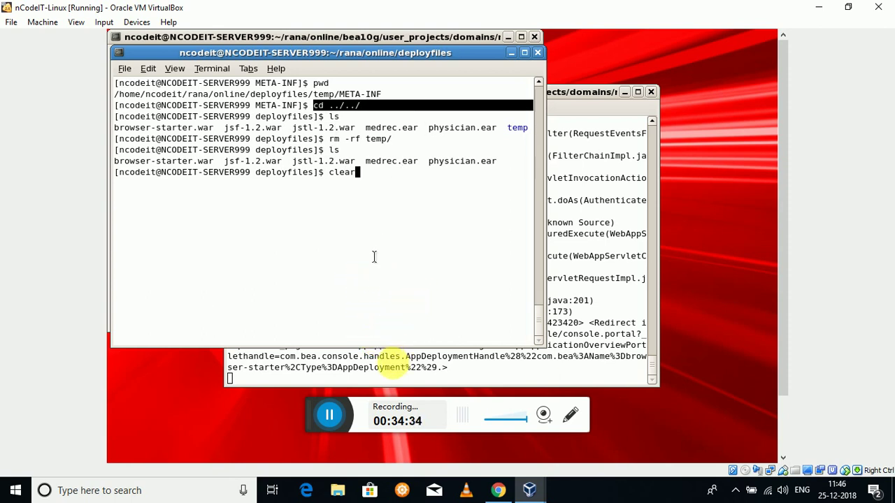
click(360, 210)
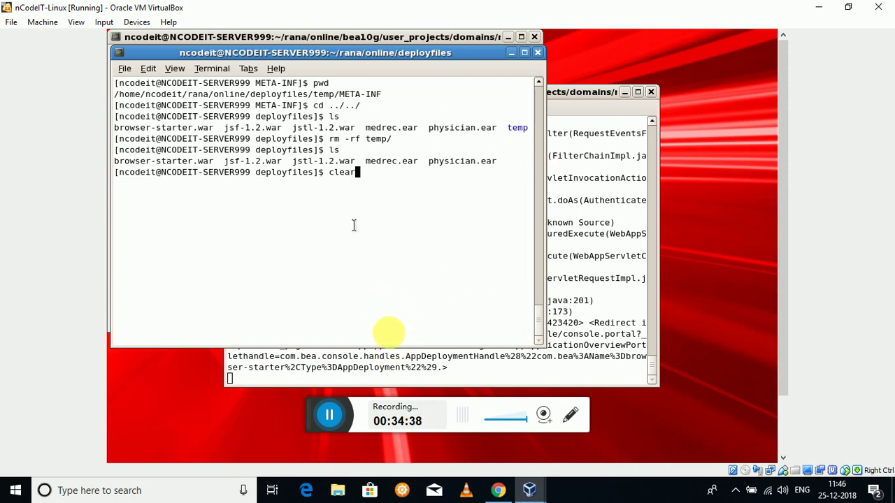
key(BackSpace)
key(BackSpace)
key(BackSpace)
key(BackSpace)
key(BackSpace)
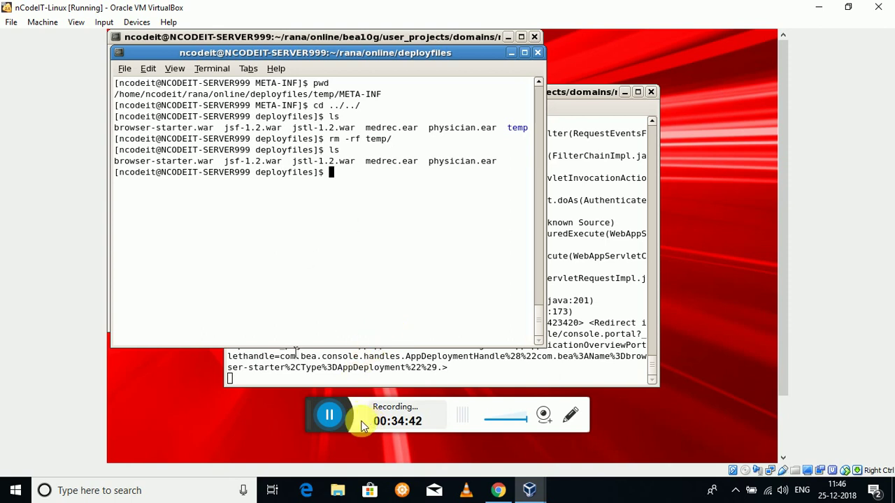
click(329, 414)
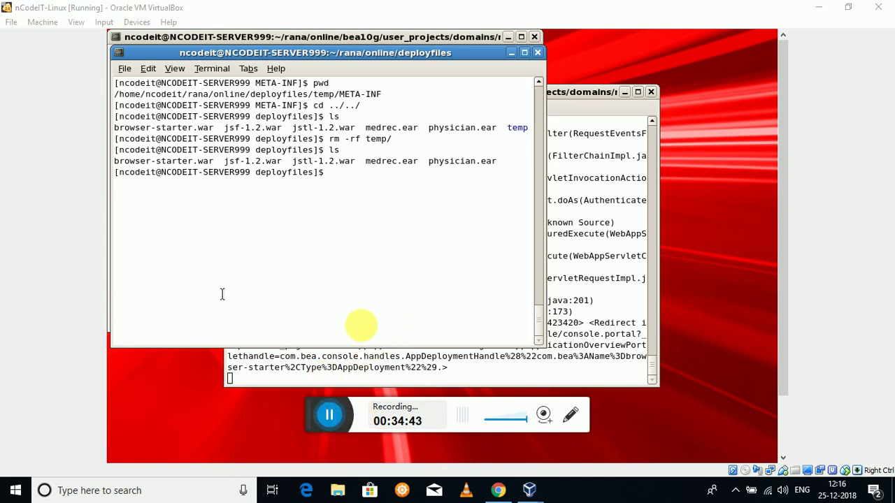
click(327, 241)
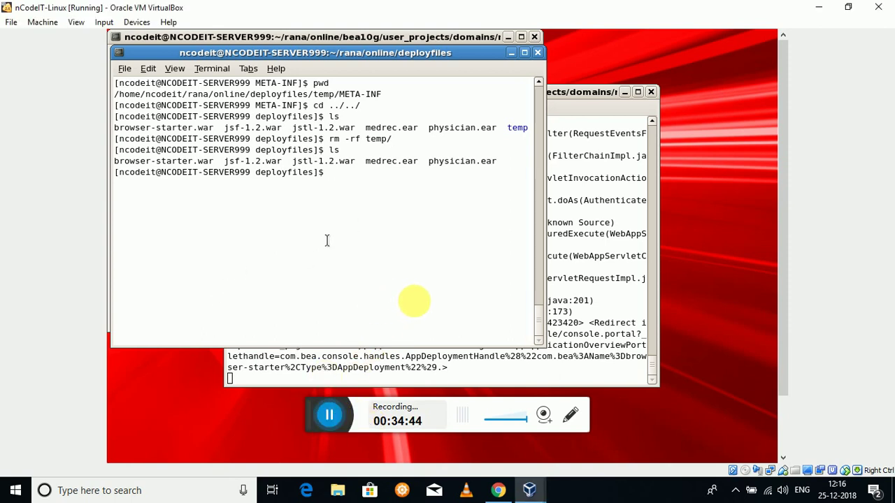
- Print the path, move up to the online folder and list it
text(pwd)
key(Return)
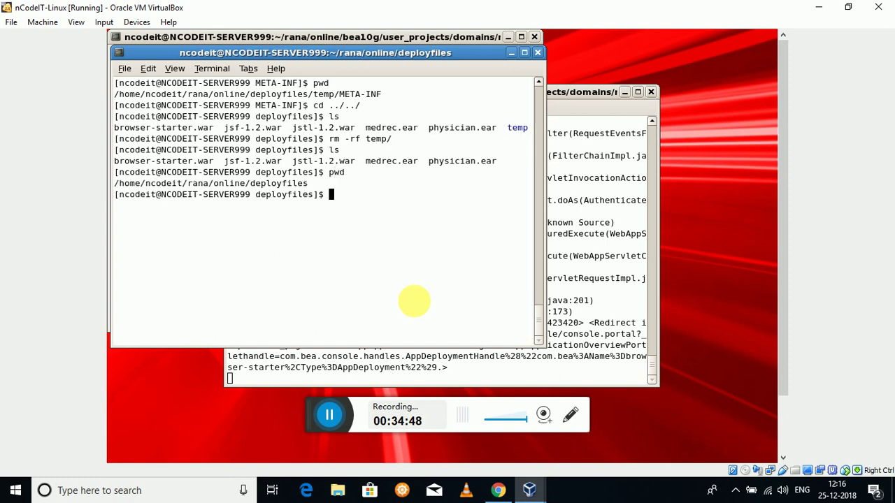
text(cd ../)
key(Return)
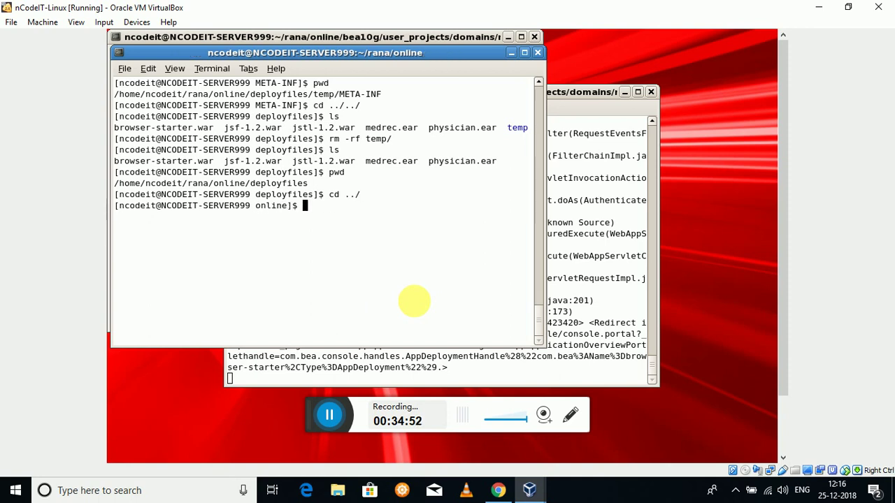
text(ls)
key(Return)
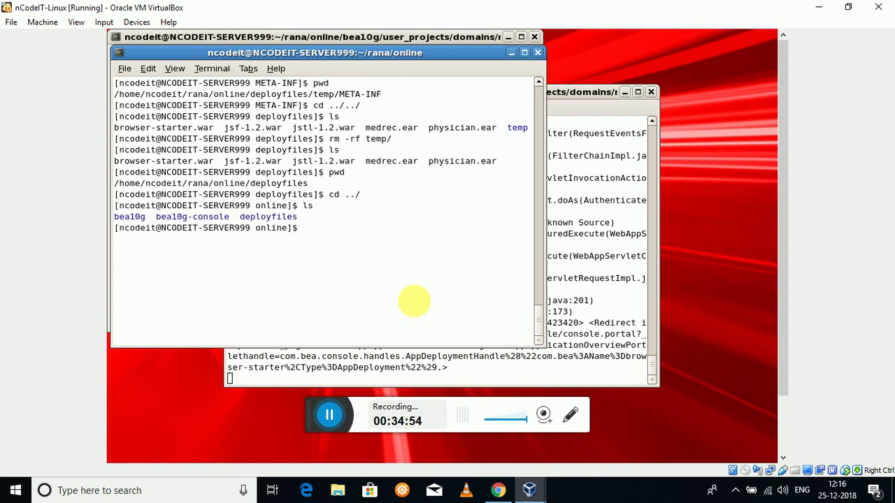
- Enter bea10g and then wlserver_10.3, listing each folder's contents
text(cd bea10g)
key(Return)
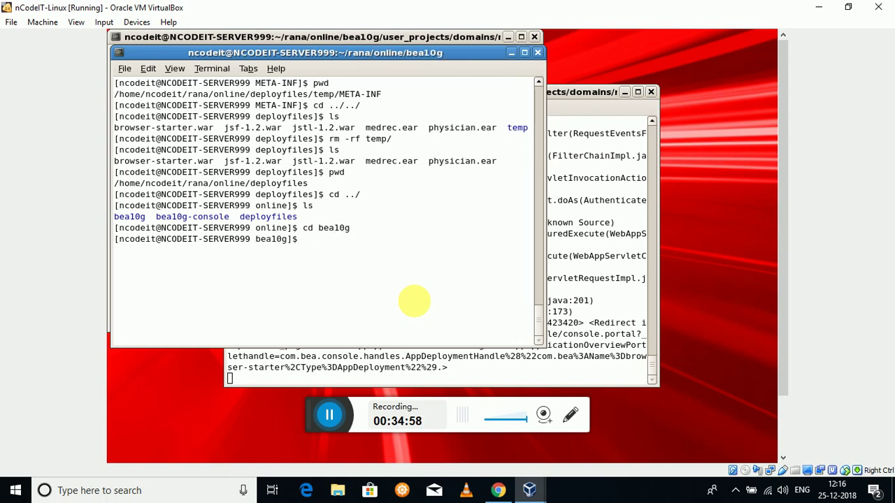
text(ls)
key(Return)
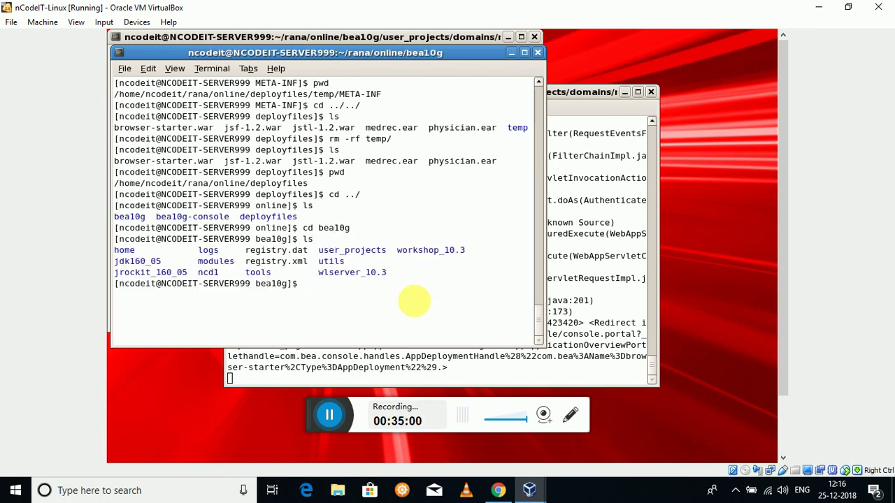
text(cd)
text(wl)
key(Tab)
key(Return)
text(ls)
key(Return)
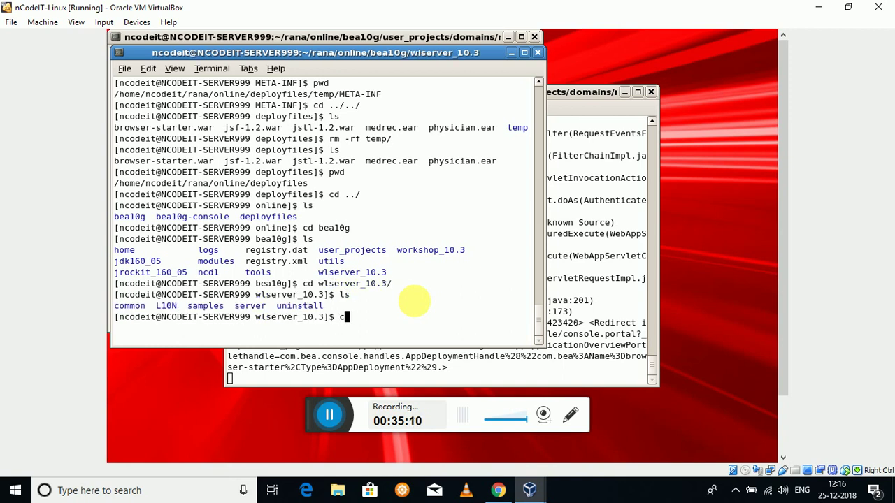
- Attempt to enter a domain under samples/domains using Tab completion
text(cd sa)
key(Tab)
text(d)
key(Tab)
text(n)
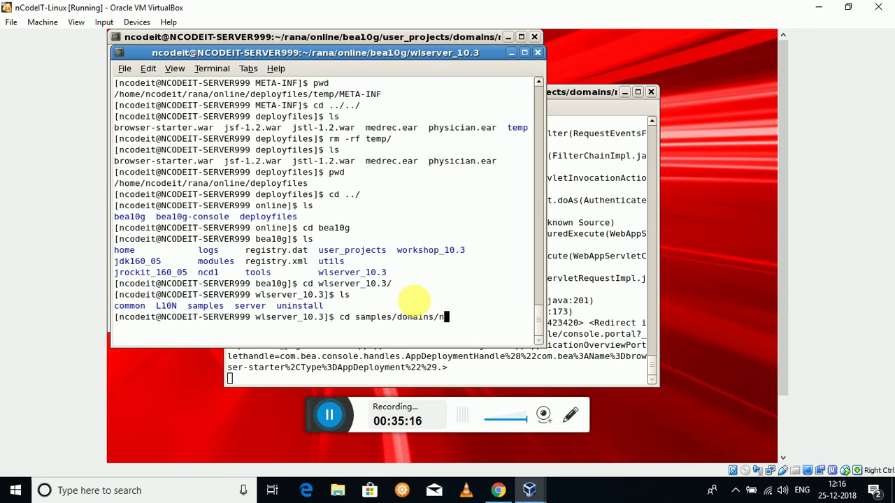
text(c)
key(Return)
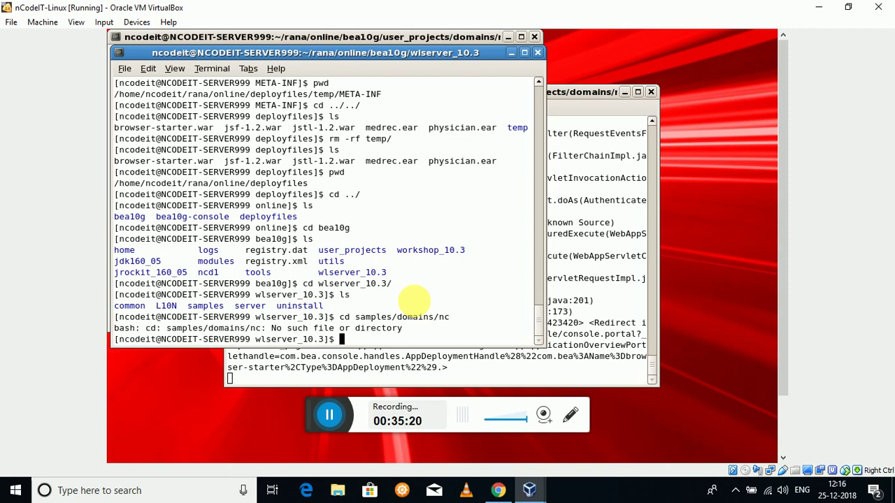
- Enter wlserver_10.3/samples/domains and list the sample domains
text(cd sa)
key(Tab)
text(d)
key(Tab)
text(n)
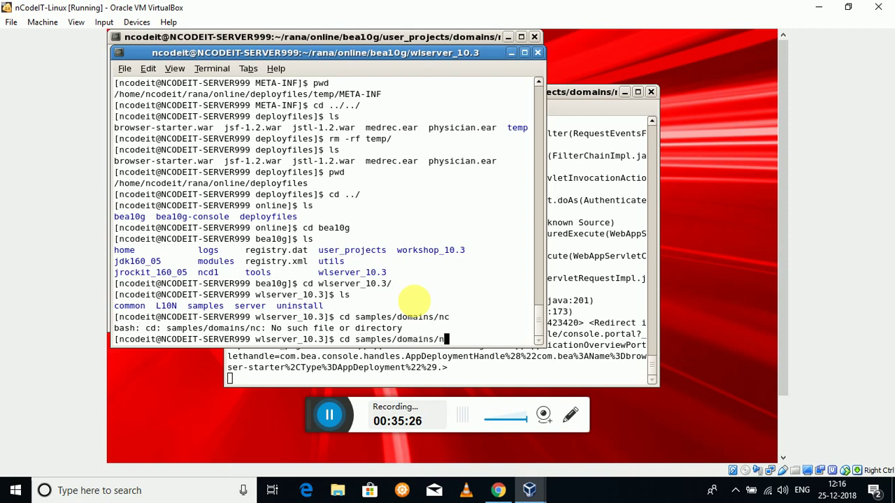
text(c)
key(BackSpace)
key(BackSpace)
key(BackSpace)
key(Return)
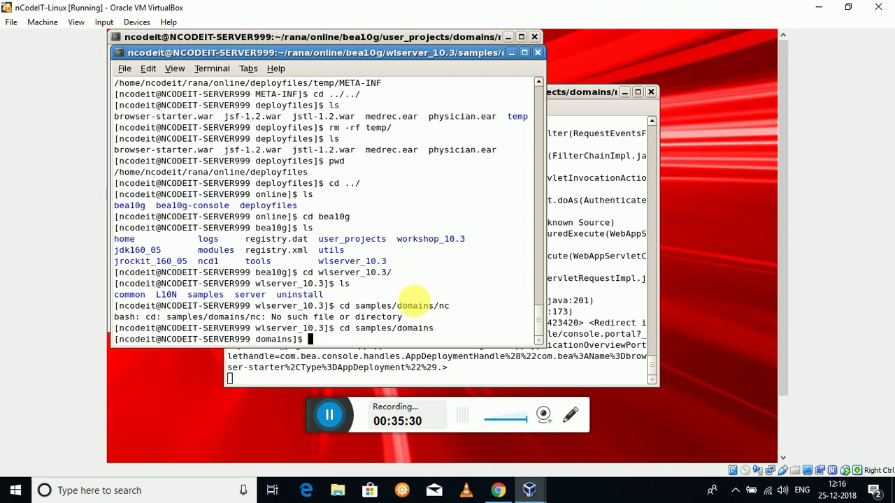
text(ls)
key(Return)
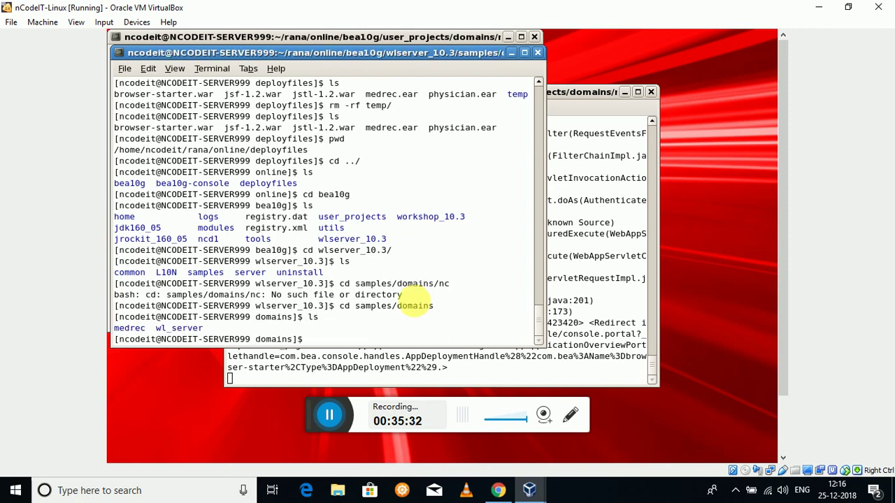
- Clear the screen, climb three levels back to bea10g and list its contents
text(clear)
key(Return)
text(pwd)
key(Return)
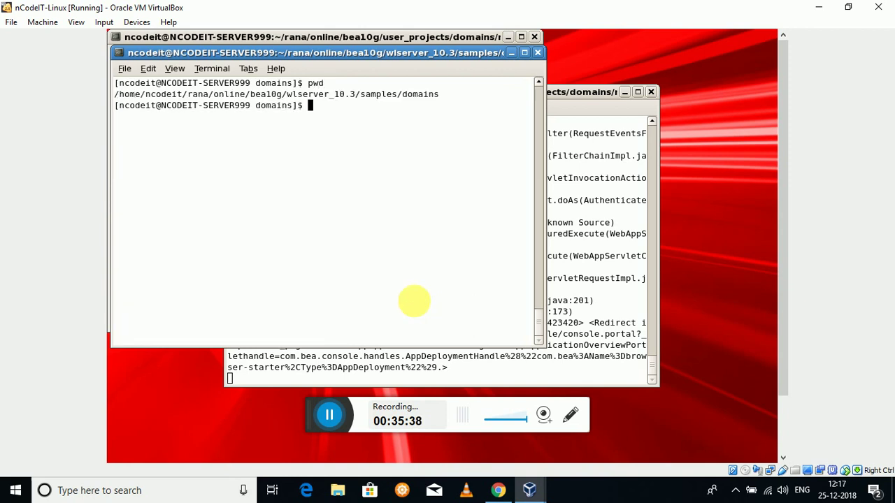
text(cd ...)
key(BackSpace)
text(/../../)
key(Return)
text(pwd)
key(Return)
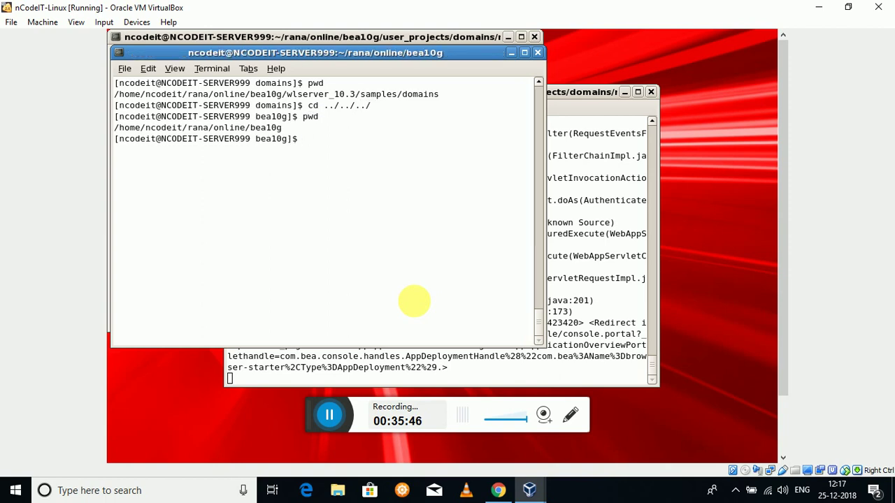
text(ls)
key(Return)
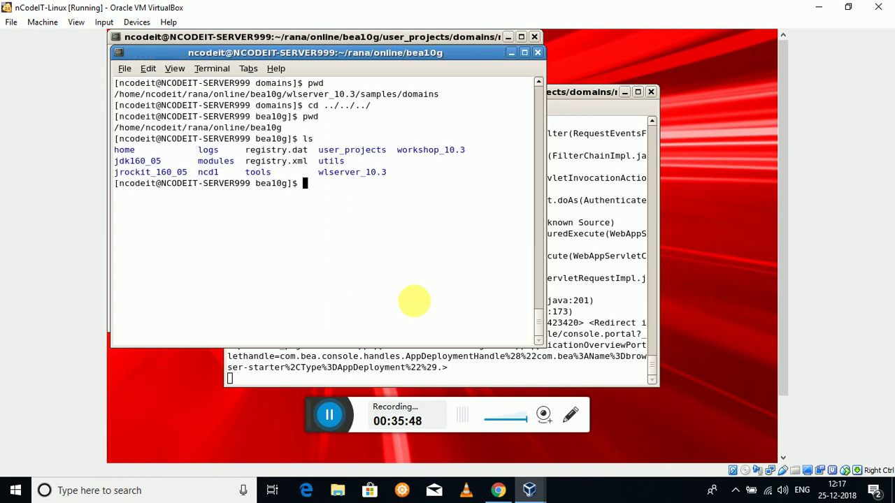
text(cd us)
key(Tab)
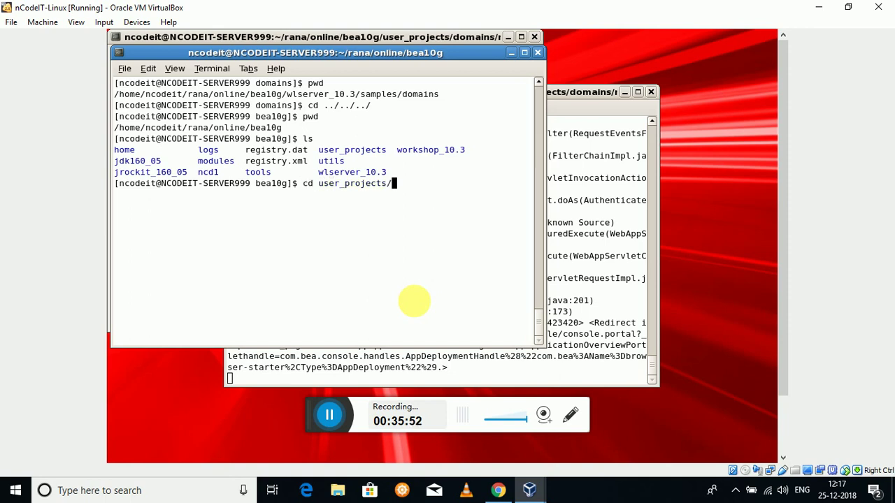
- Enter user_projects/domains/ncodedmn and list the domain's files
text(d)
key(Tab)
text(n)
key(Tab)
key(Return)
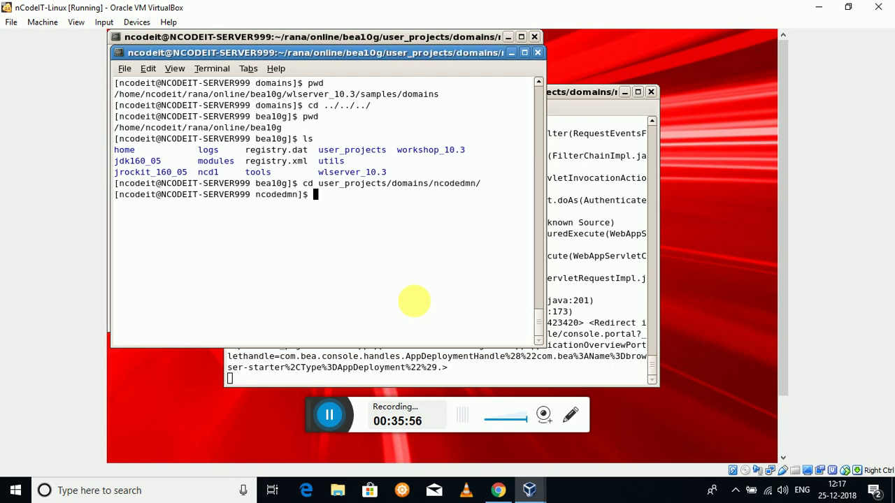
text(ls)
key(Return)
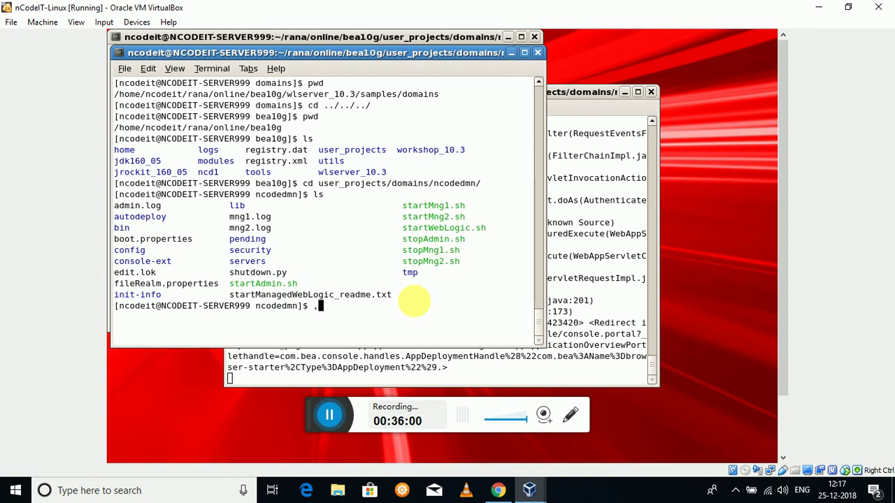
- Run the ./startMng1.sh and ./startMng2.sh scripts
text(./startMng1)
key(Tab)
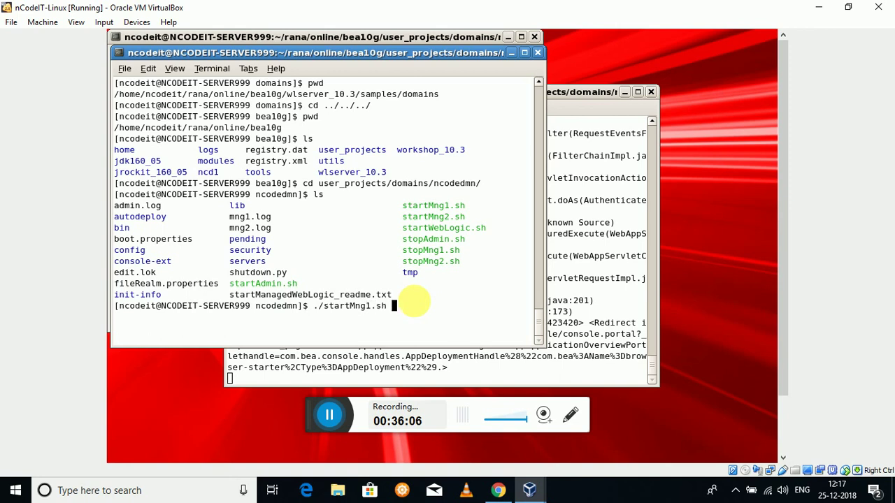
key(Return)
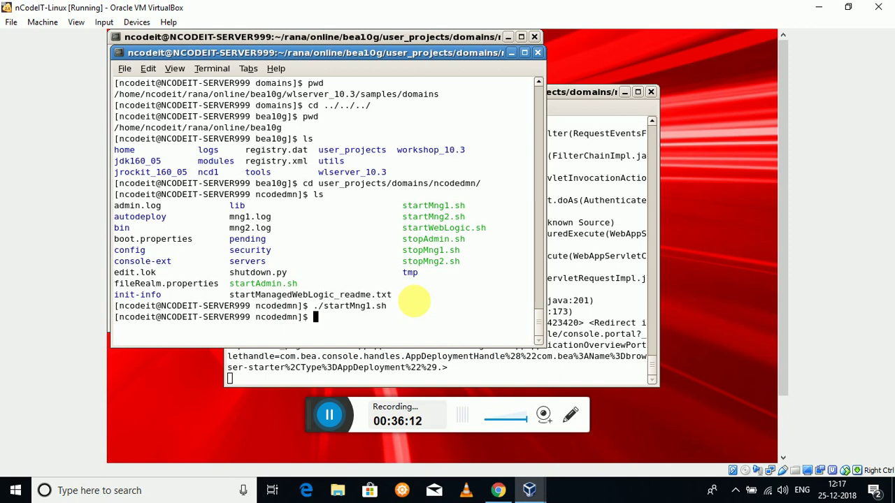
text(./startMn)
key(Tab)
text(2)
key(Tab)
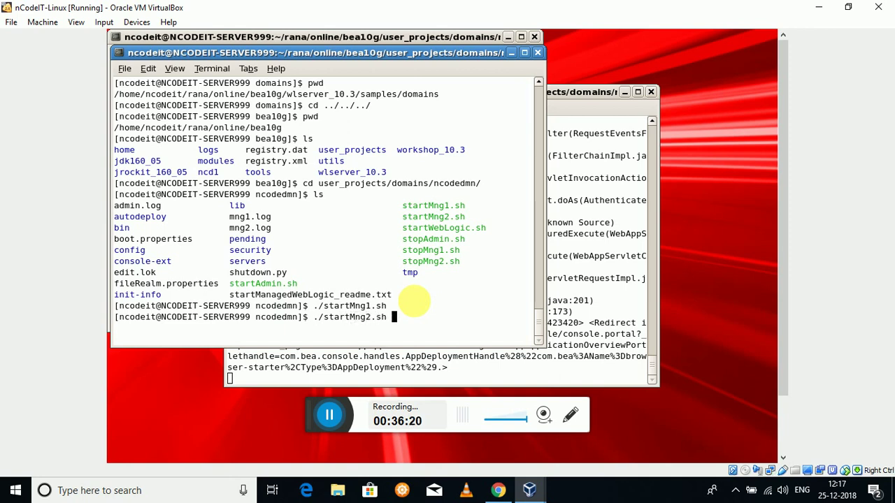
key(Return)
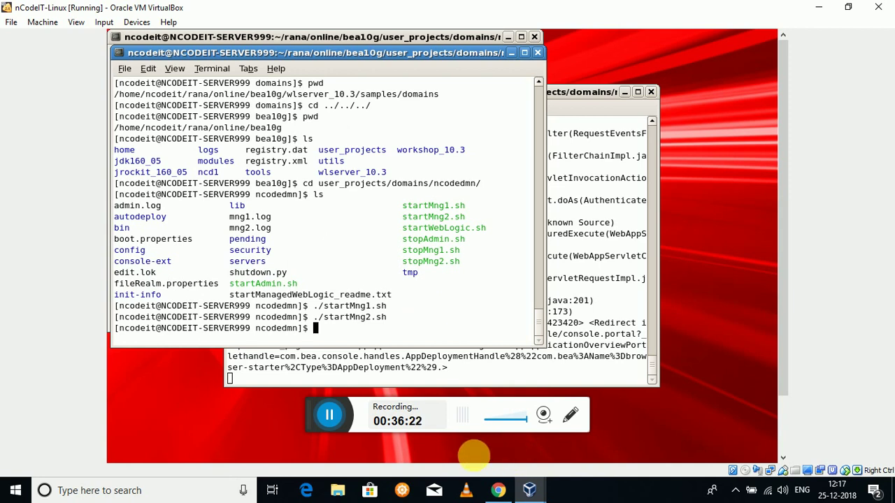
- Reload the Summary of Deployments page twice to recheck the five deployment states
click(497, 487)
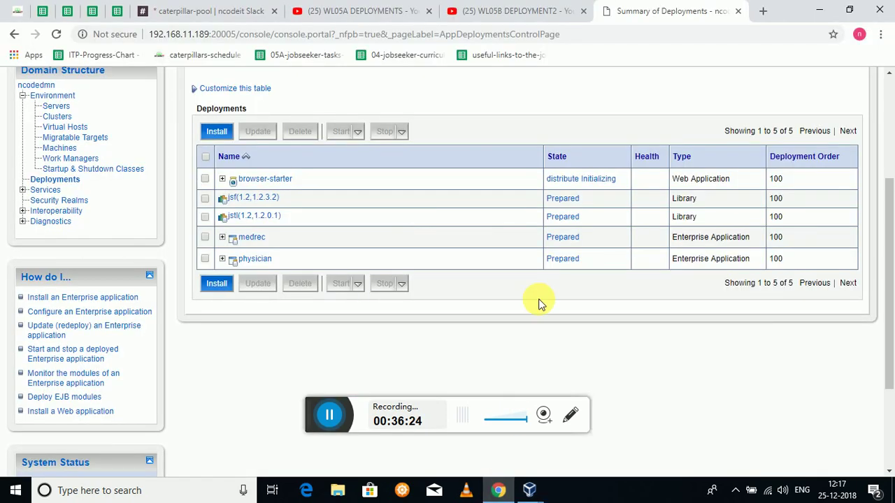
right_click(487, 232)
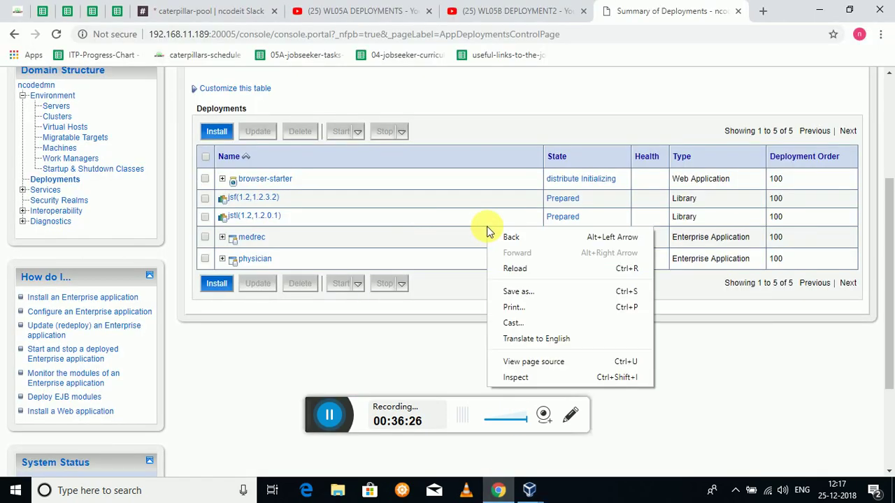
click(525, 274)
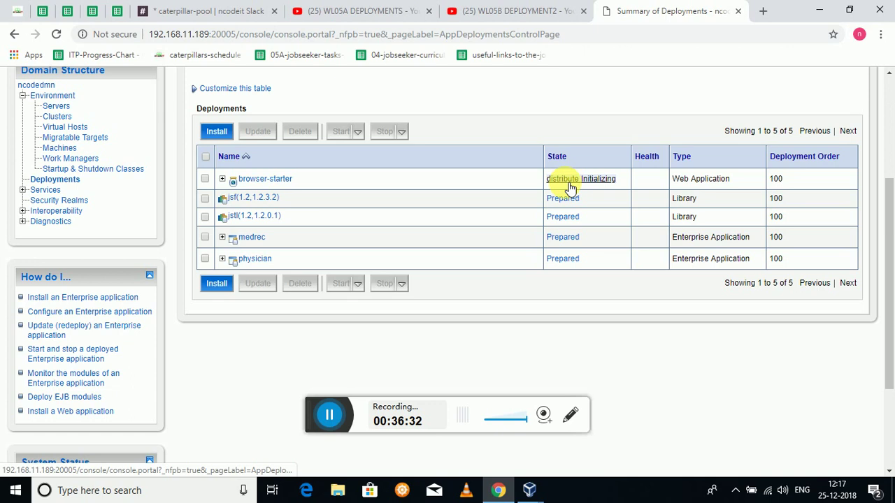
right_click(482, 200)
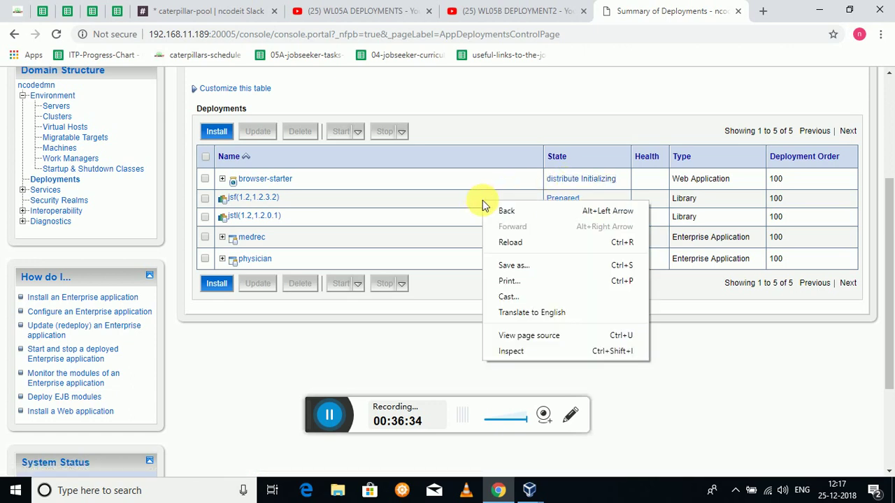
click(510, 242)
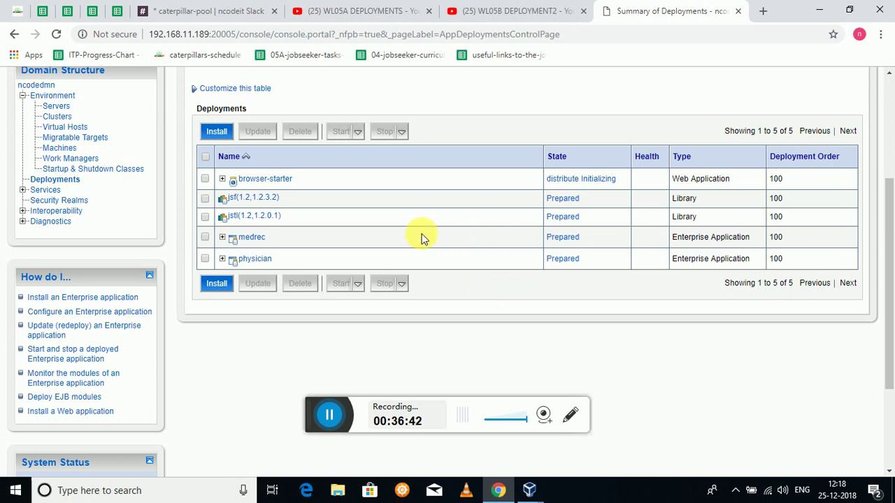
- Back in the Linux guest terminal, follow mng2.log with tail -f
click(529, 490)
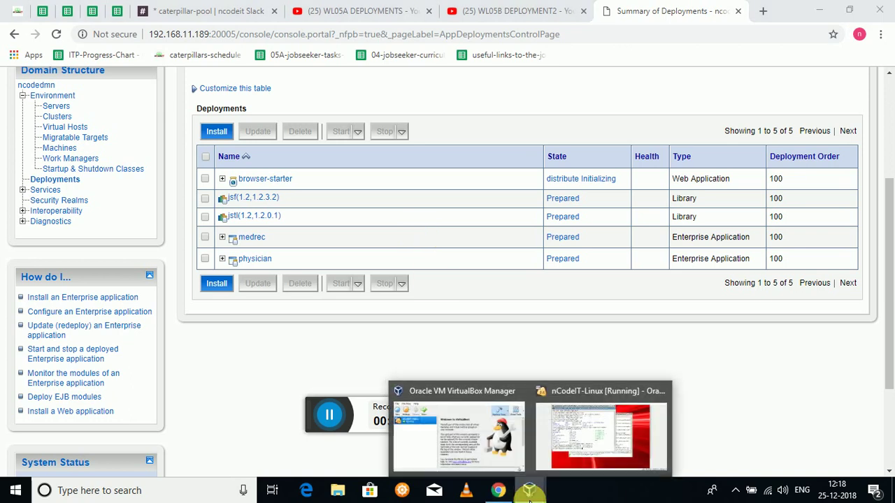
click(559, 463)
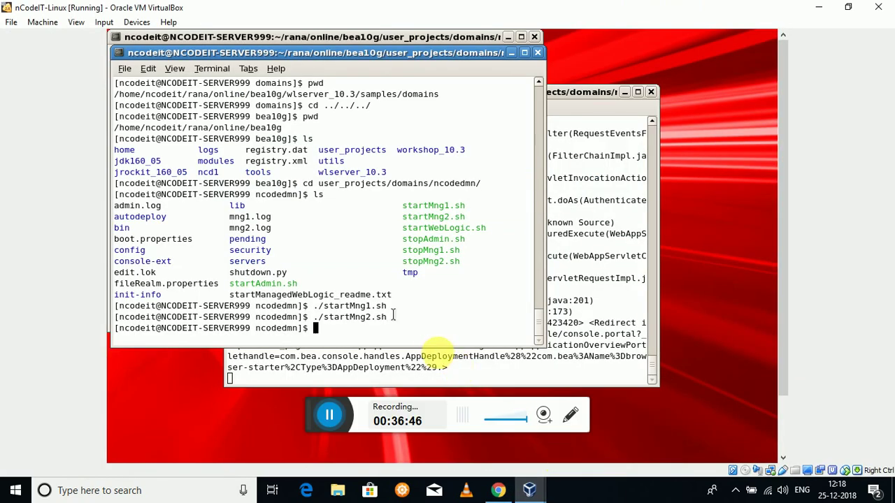
right_click(352, 333)
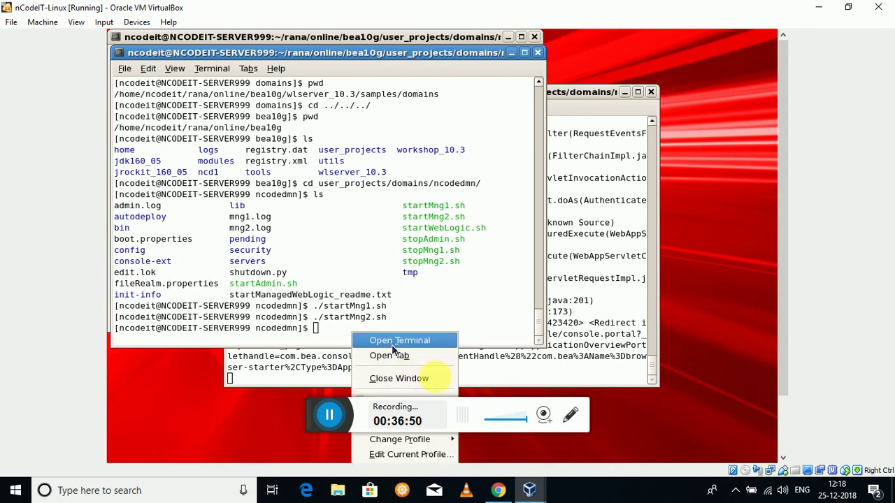
click(512, 274)
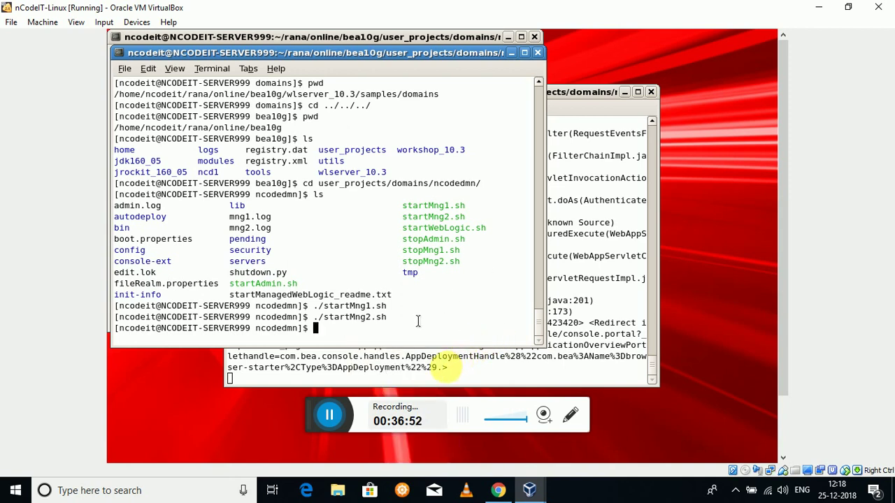
text(tail -f mMng)
key(BackSpace)
key(BackSpace)
key(BackSpace)
key(BackSpace)
text(mng2)
key(Tab)
key(Return)
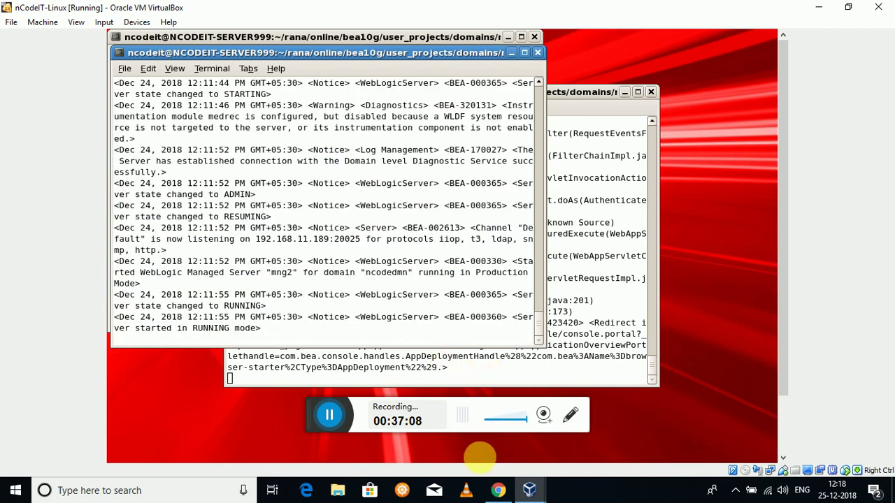
- Reload the deployments page in the browser, showing jsf and jstl Active
click(502, 489)
right_click(517, 277)
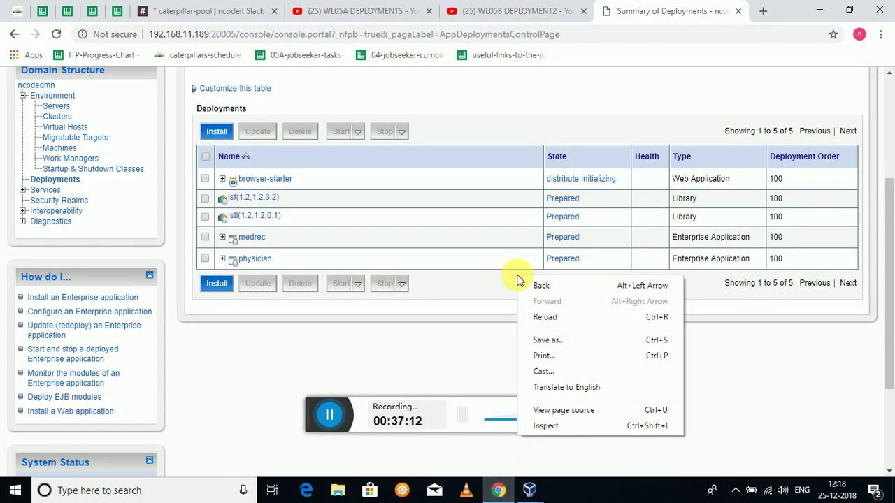
click(544, 318)
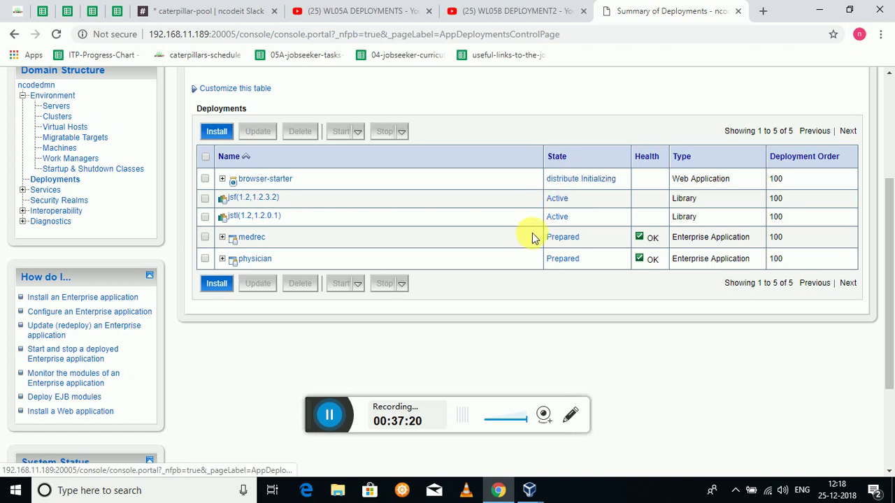
- Deploy browser-starter.war as an application on servers mng1 and mng2, using context root browser-starter
click(327, 421)
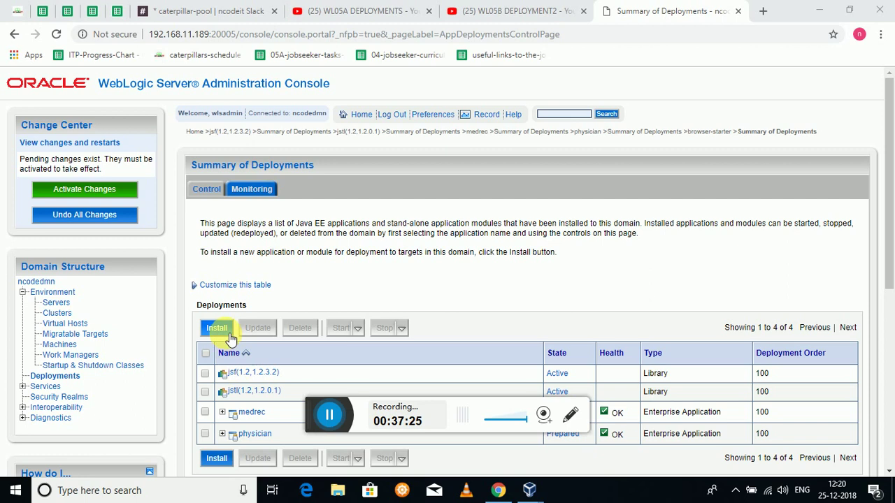
click(228, 334)
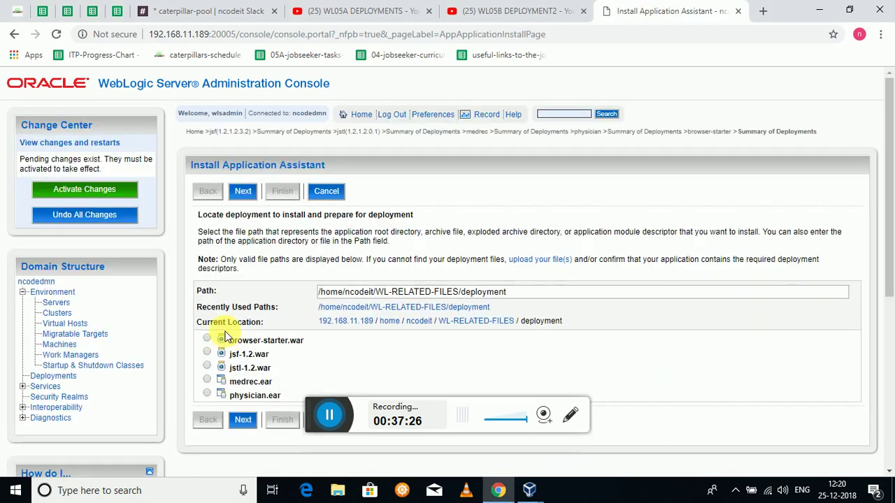
click(207, 338)
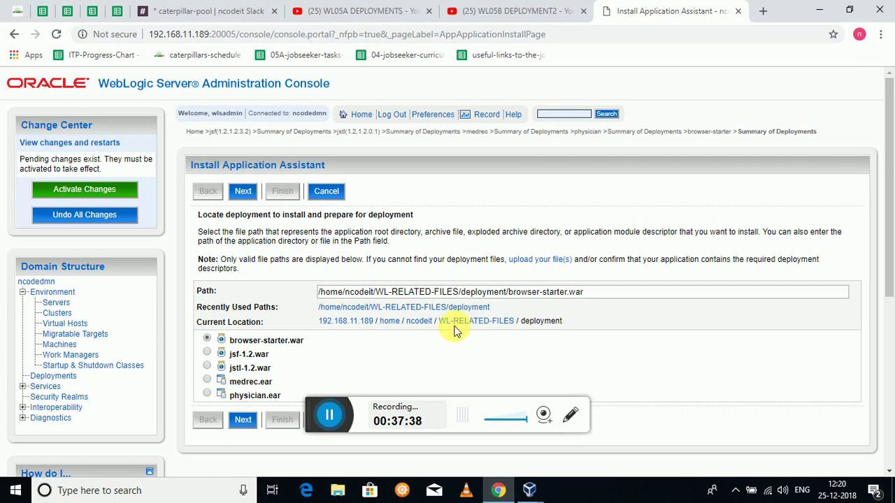
click(242, 192)
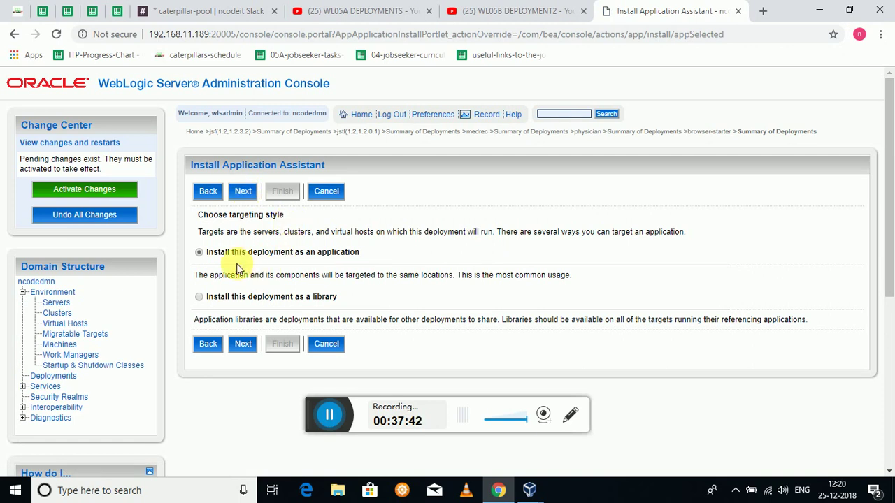
click(247, 199)
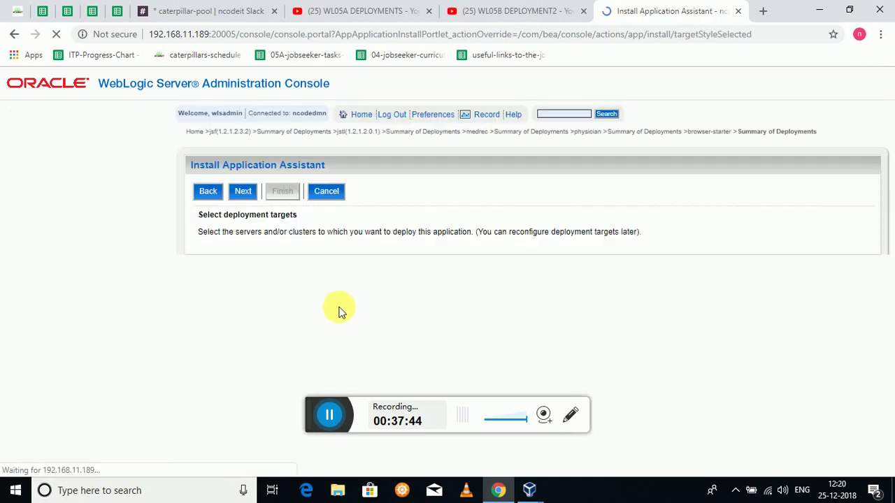
click(200, 334)
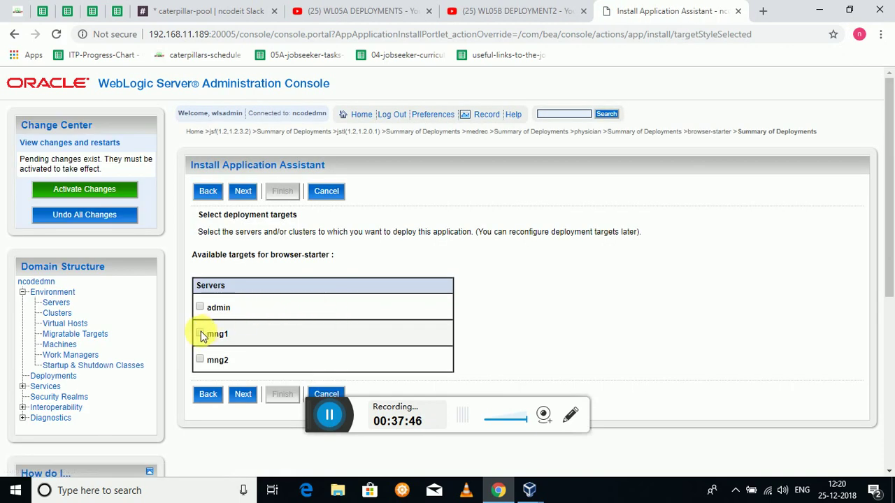
click(244, 191)
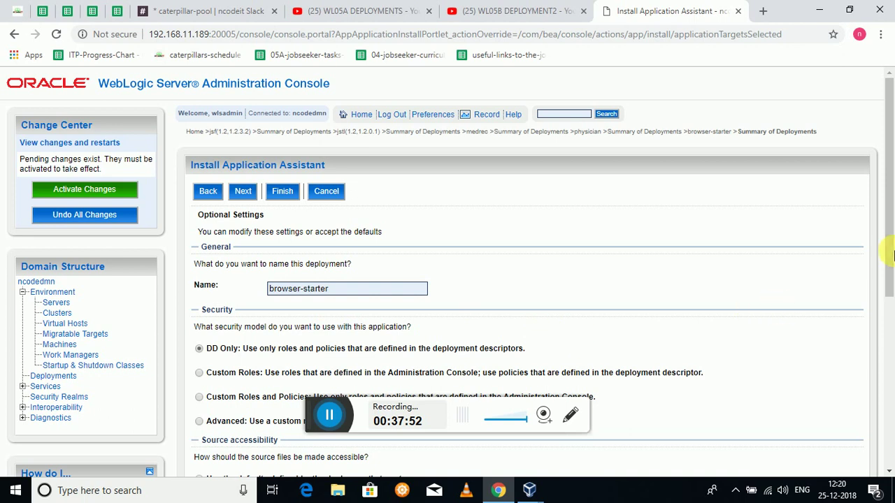
mouse_move(887, 250)
mouse_down()
mouse_move(892, 336)
mouse_move(892, 265)
mouse_up()
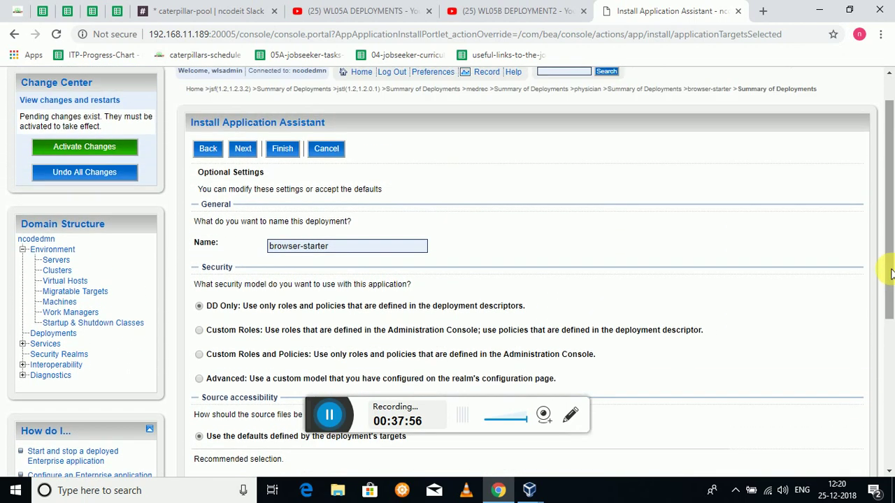
click(241, 149)
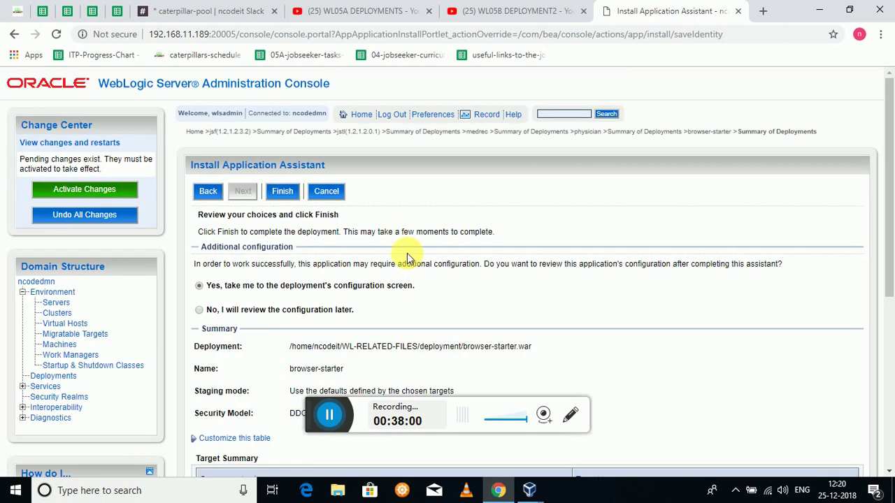
click(292, 195)
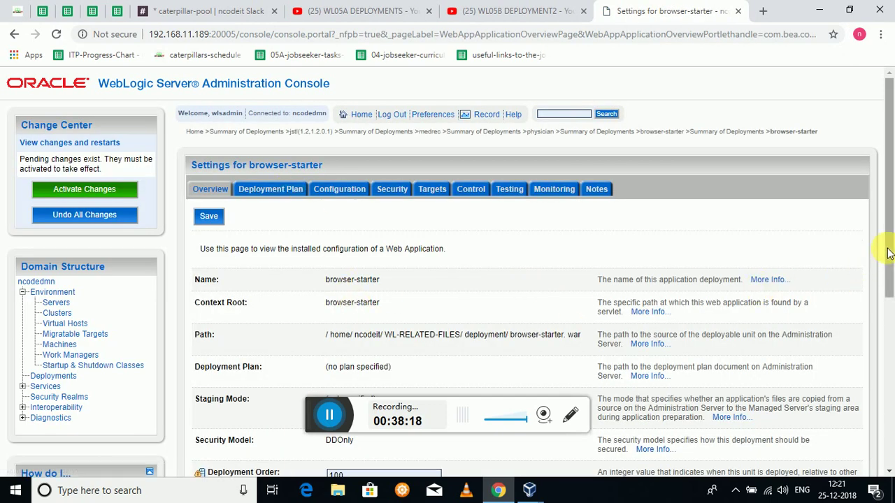
- Activate the pending changes in the Change Center so browser-starter gets deployed
drag(887, 249, 892, 282)
click(113, 135)
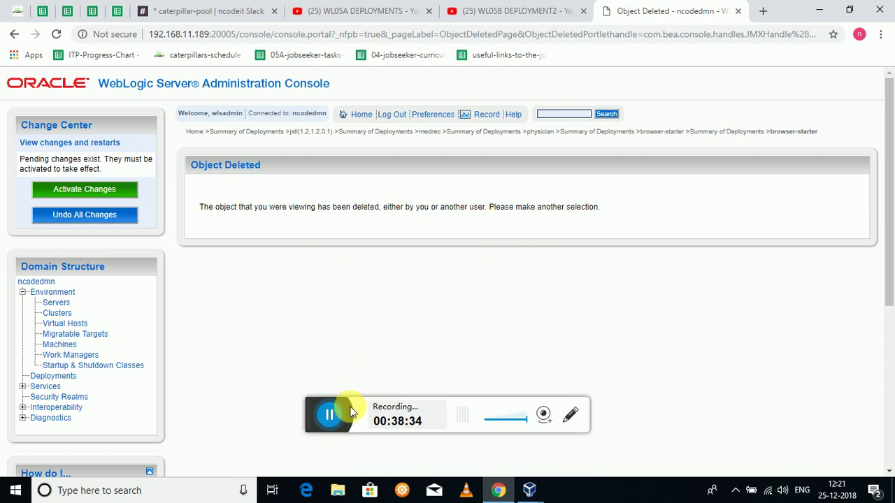
click(338, 427)
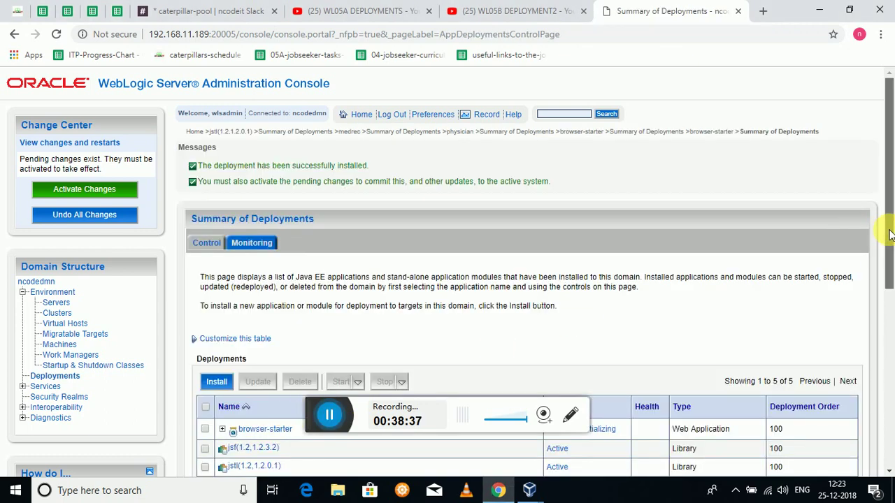
drag(890, 236, 885, 303)
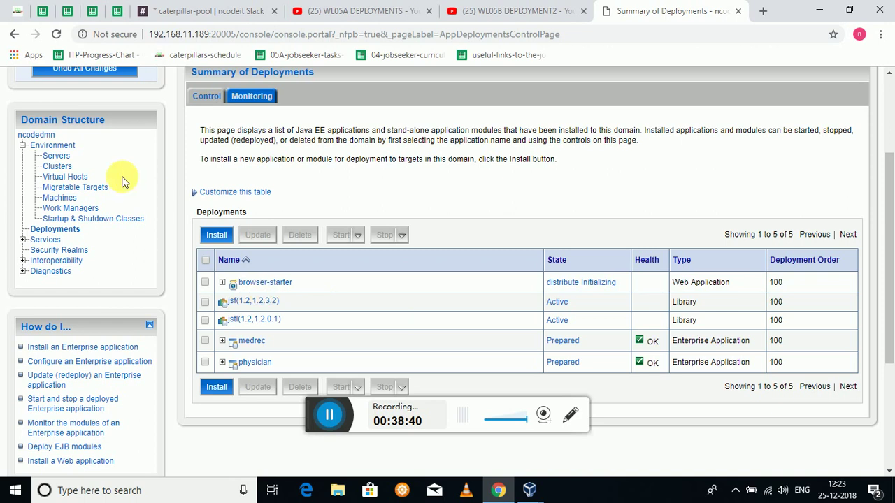
drag(890, 236, 888, 175)
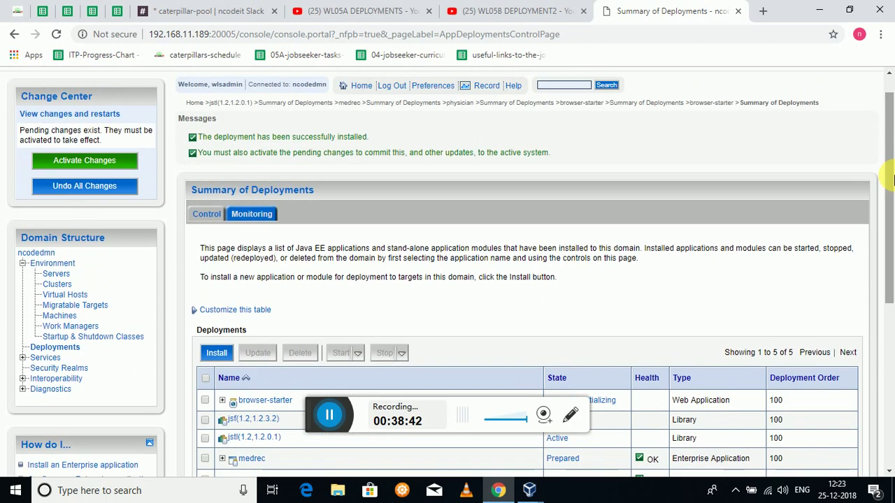
click(115, 161)
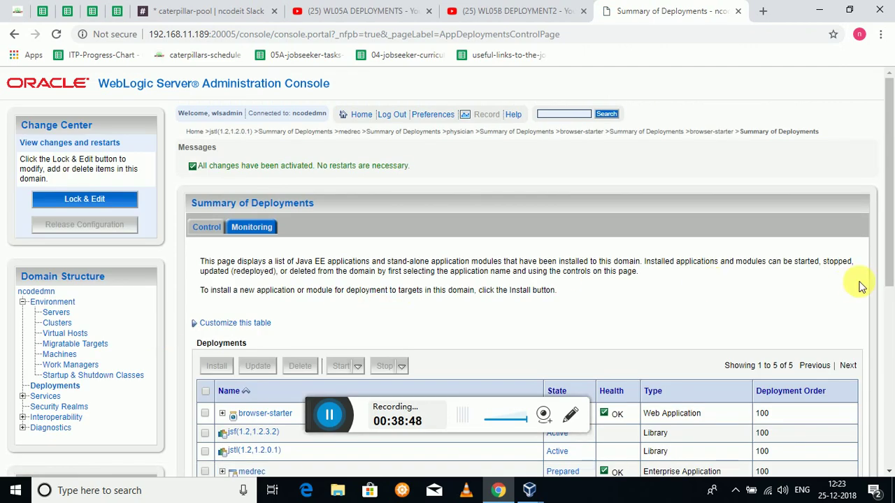
- Reload the Summary of Deployments page to confirm browser-starter shows Health OK
drag(889, 245, 888, 324)
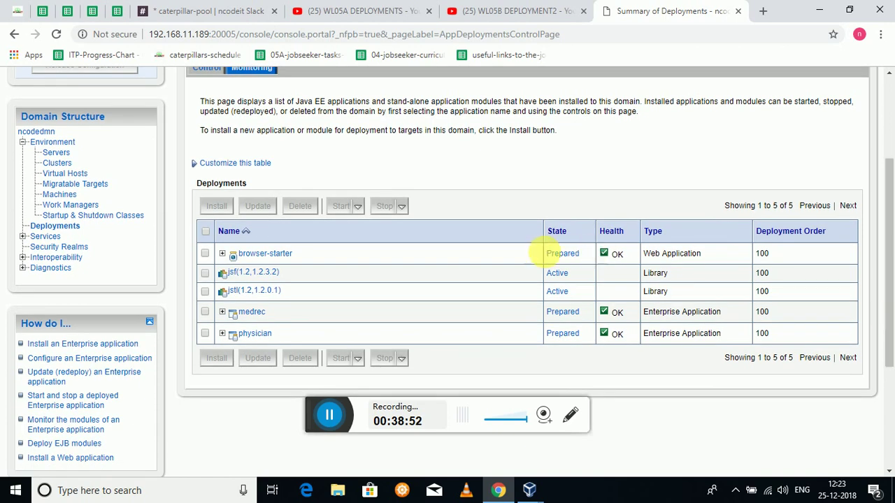
right_click(475, 262)
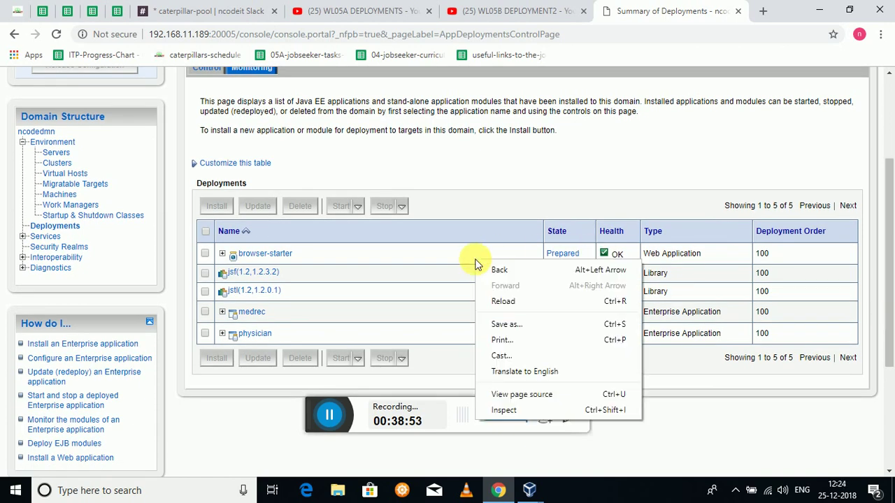
click(499, 302)
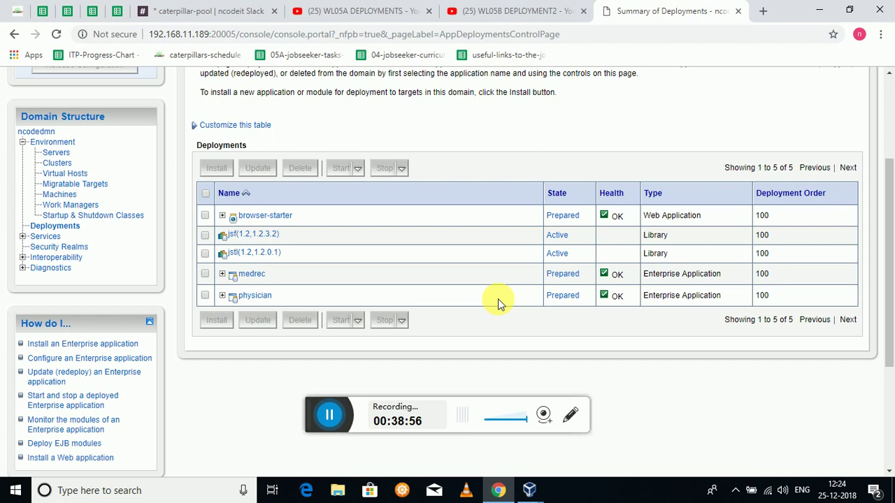
click(324, 414)
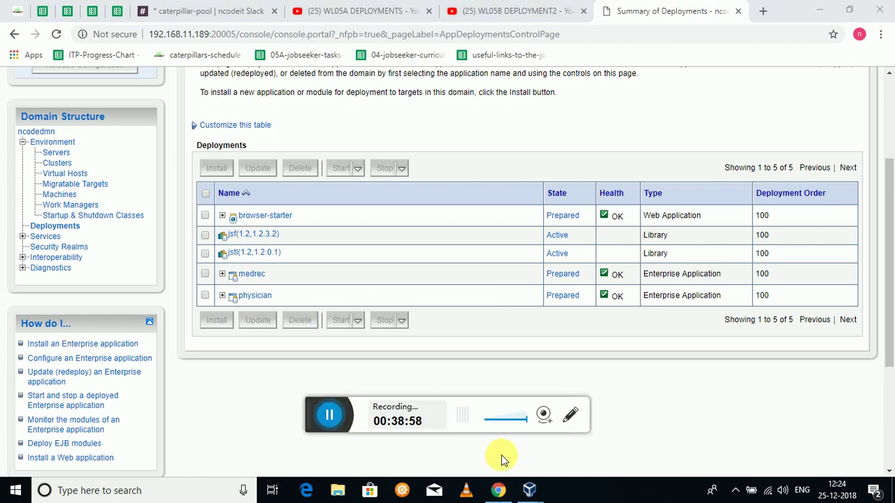
- In the VM terminal, stop the server log tail, print the working directory and list the domains folder
mouse_move(529, 489)
click(566, 440)
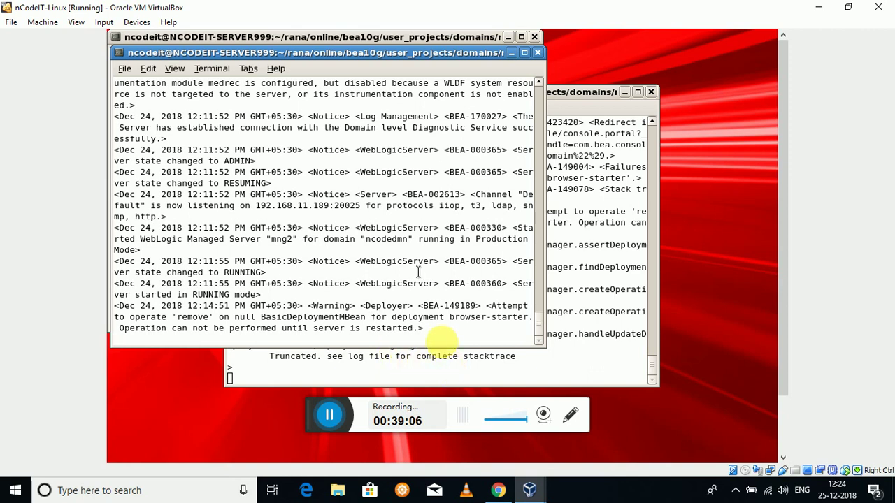
key(ctrl+c)
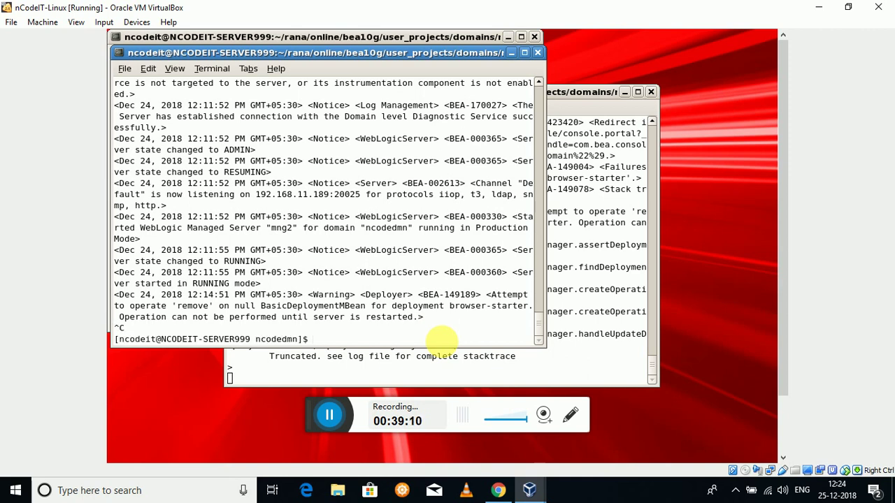
text(pwd)
key(Return)
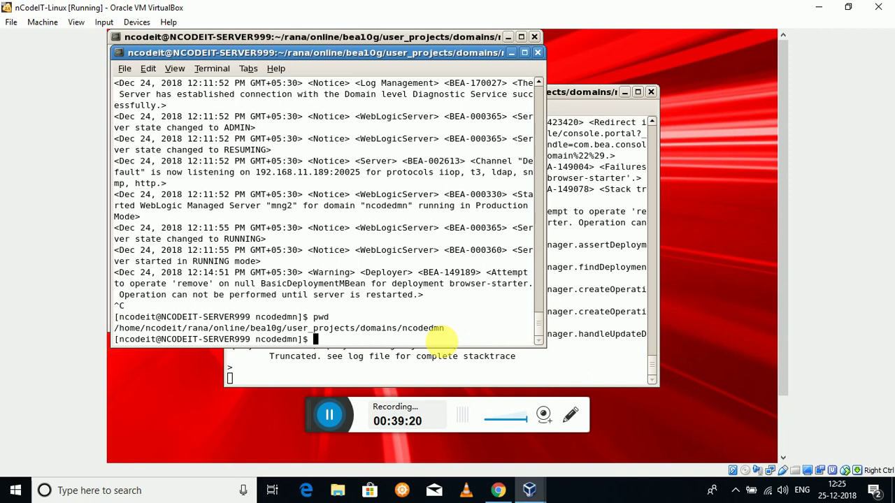
text(cd ../)
key(Return)
text(ls)
key(Return)
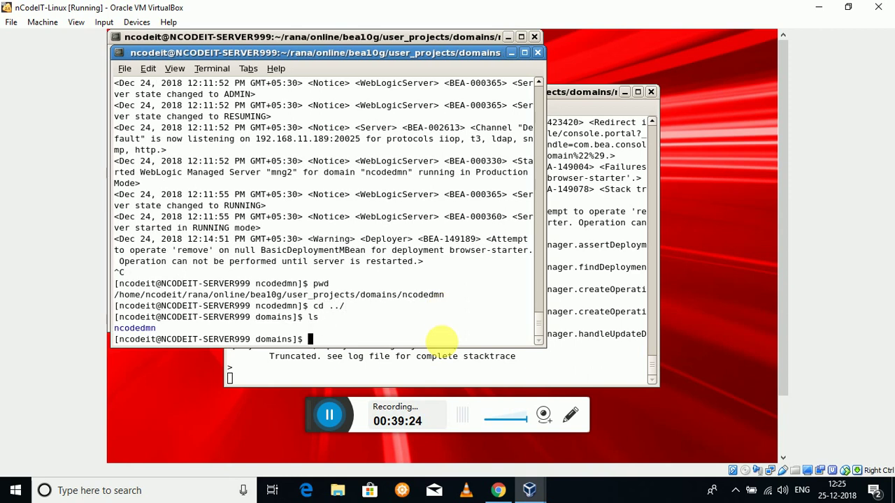
- Descend through ncodedmn, servers and mng1, listing each folder's contents
text(cd n)
key(Tab)
key(Return)
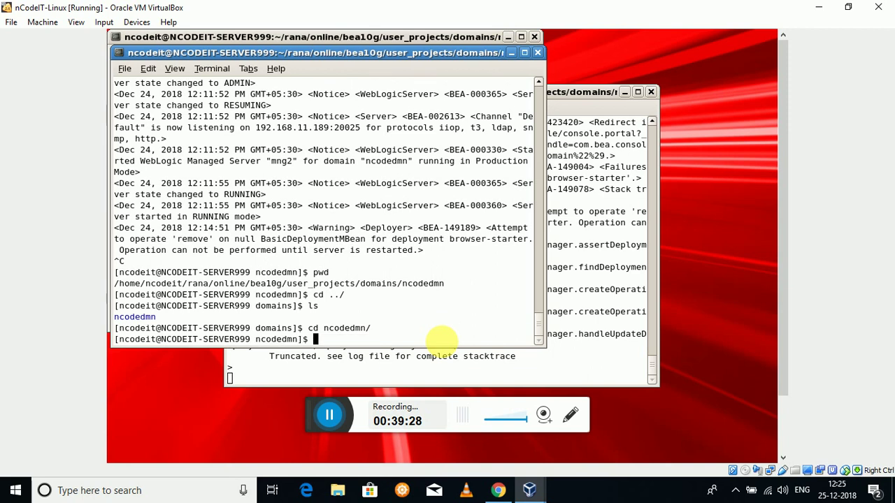
text(ls)
key(Return)
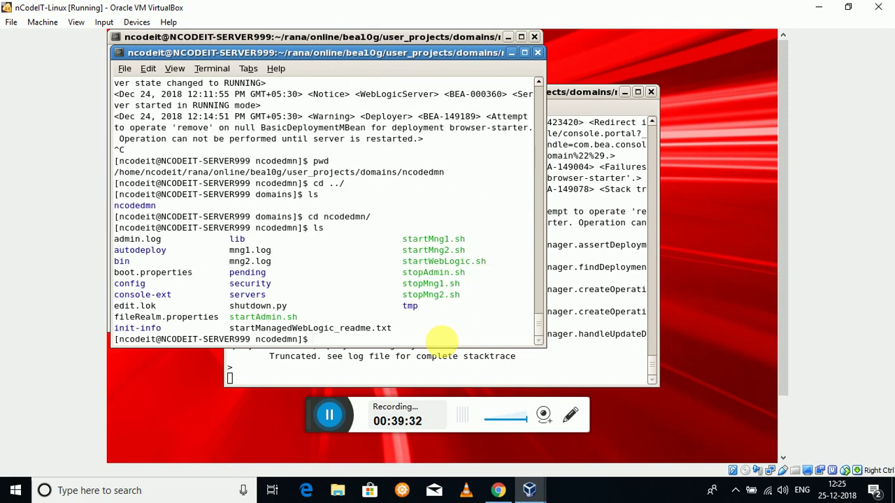
text(cd ser)
key(Tab)
key(Return)
text(ls)
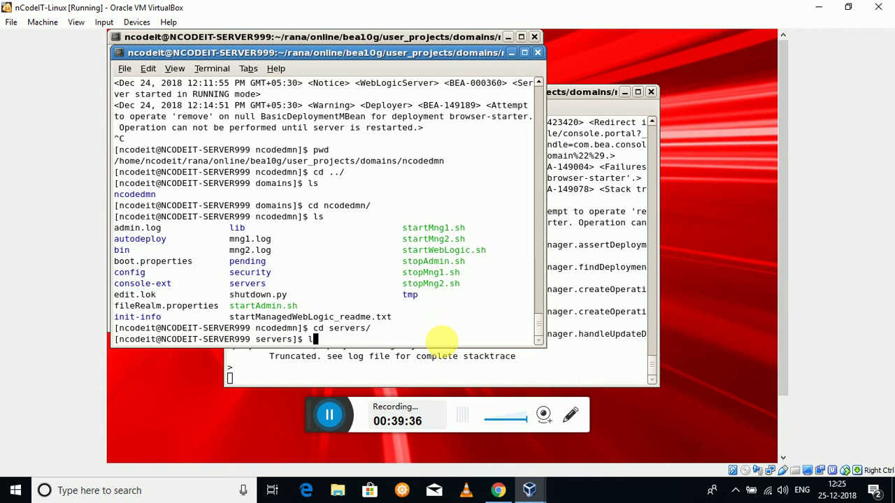
key(Return)
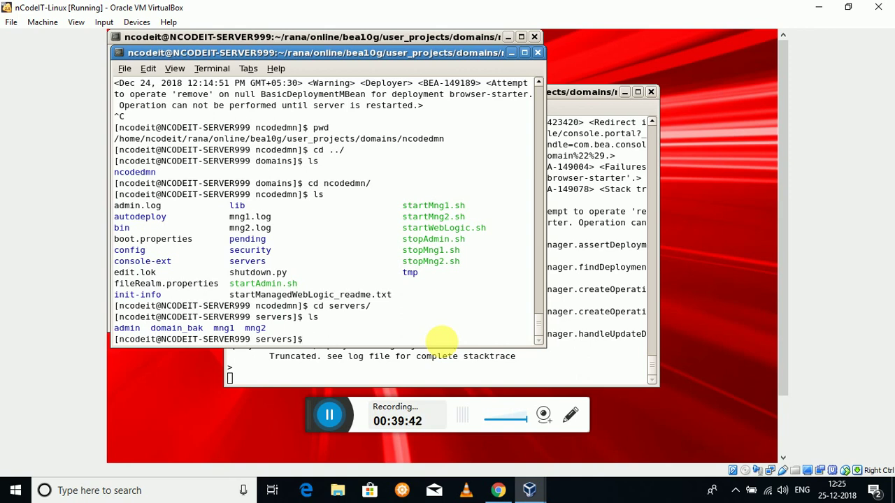
text(cd mng1/)
key(Return)
text(ls)
key(Return)
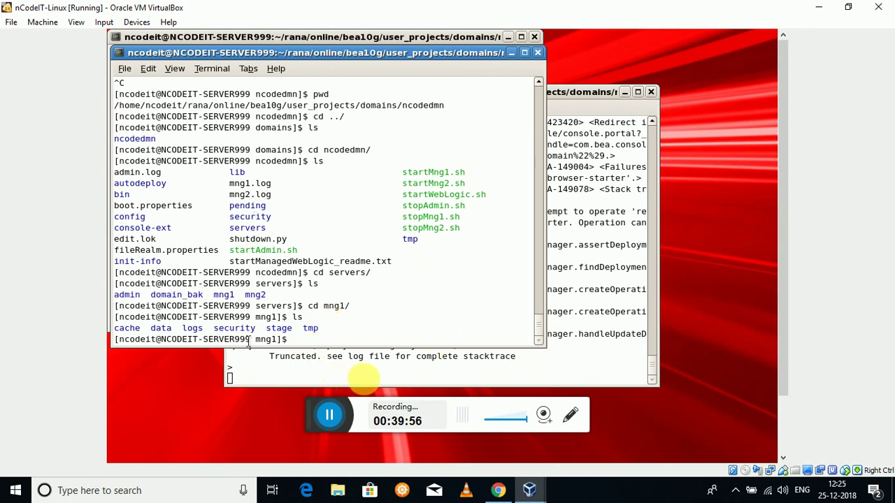
- List the five staged deployments in mng1's stage folder and inspect the jsf folder
text(cd st)
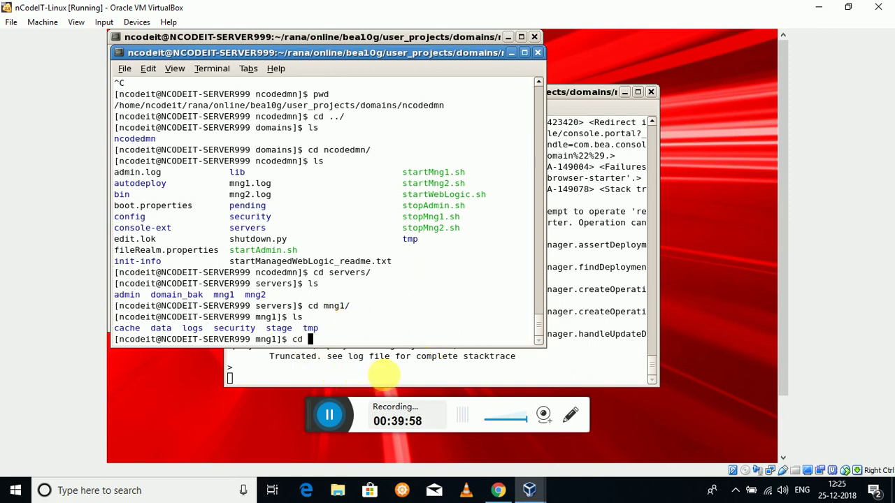
key(Tab)
key(Return)
text(ls)
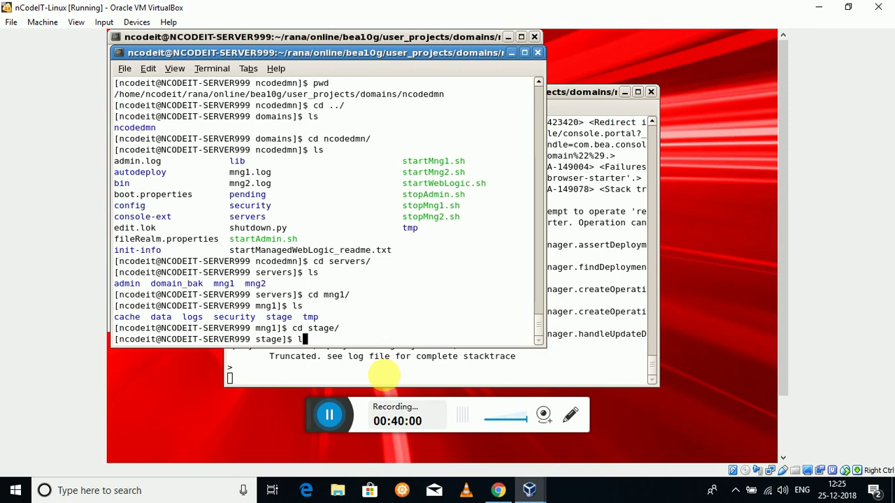
key(Return)
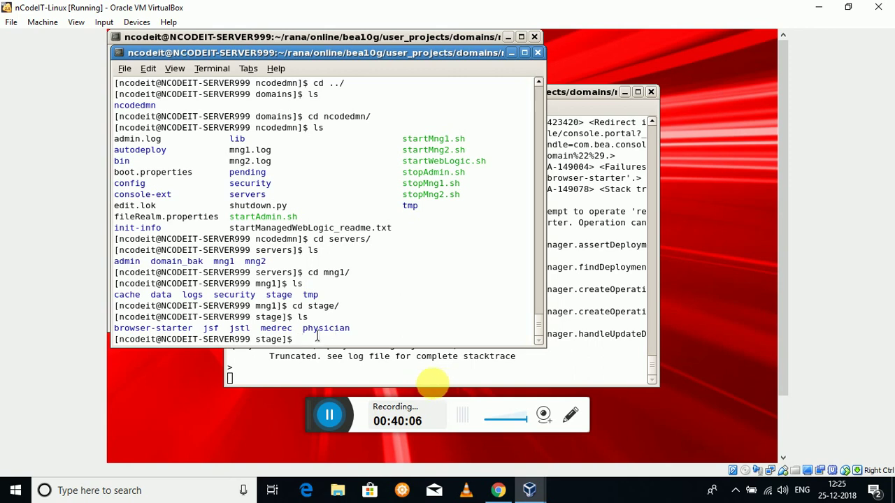
text(cd )
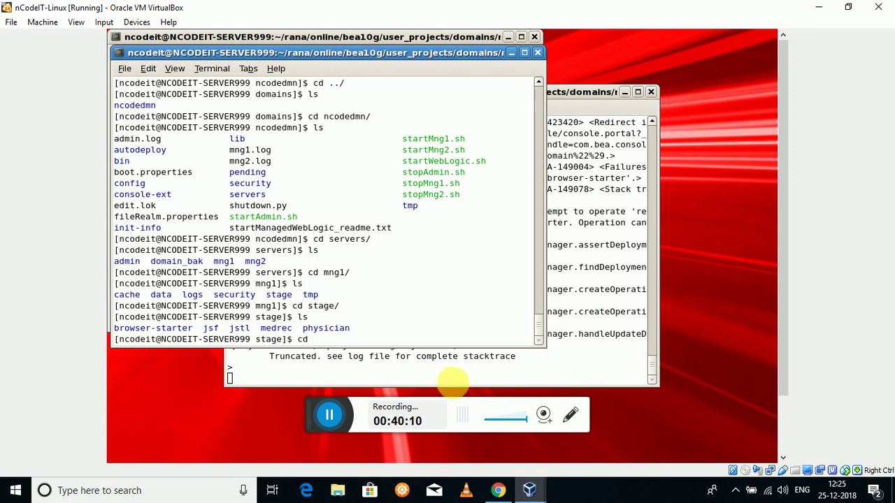
text(jsf/)
key(Return)
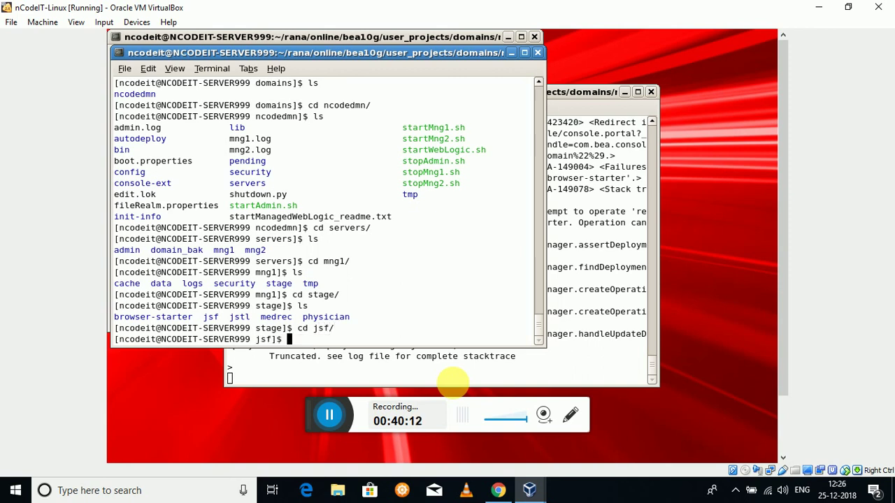
text(ls)
key(Return)
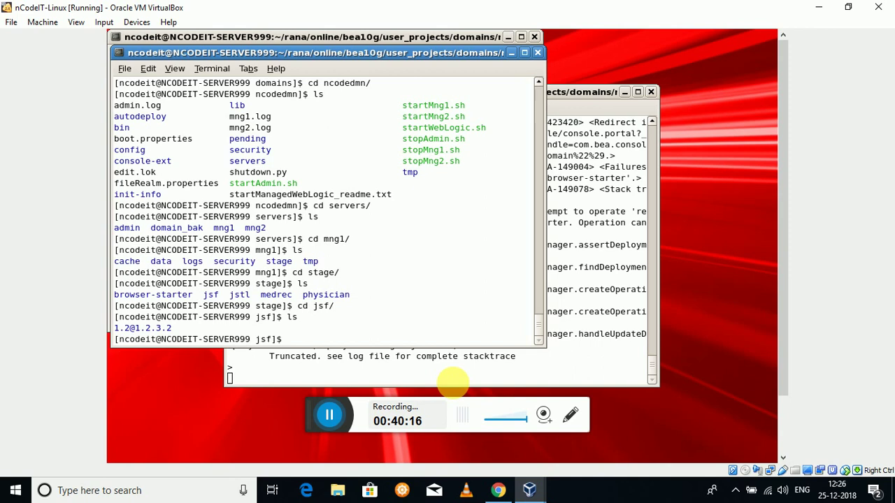
- Return to stage, inspect the medrec folder containing medrec.ear, and clear the screen
text(cd jstl)
key(Return)
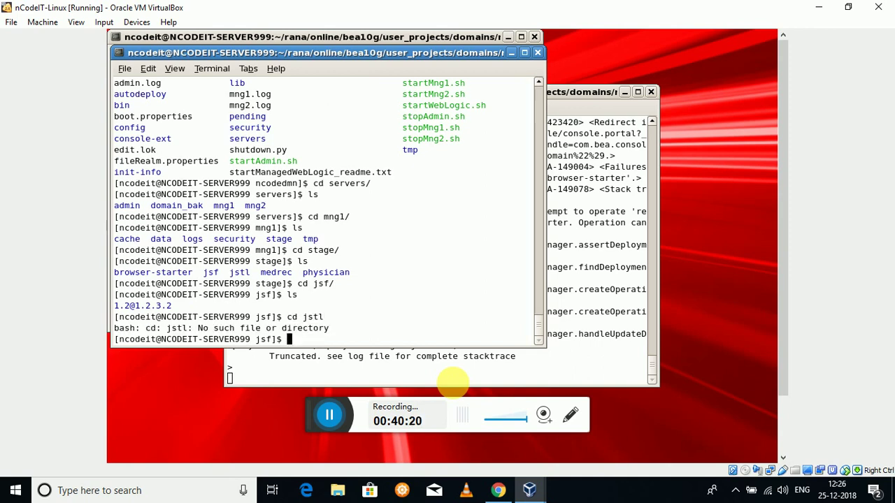
text(cd ../)
key(Return)
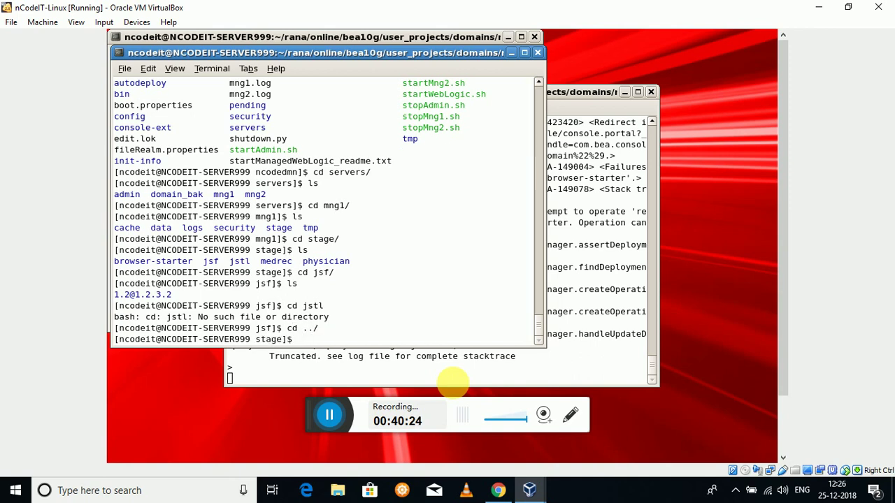
text(ls)
key(Return)
text(cd me)
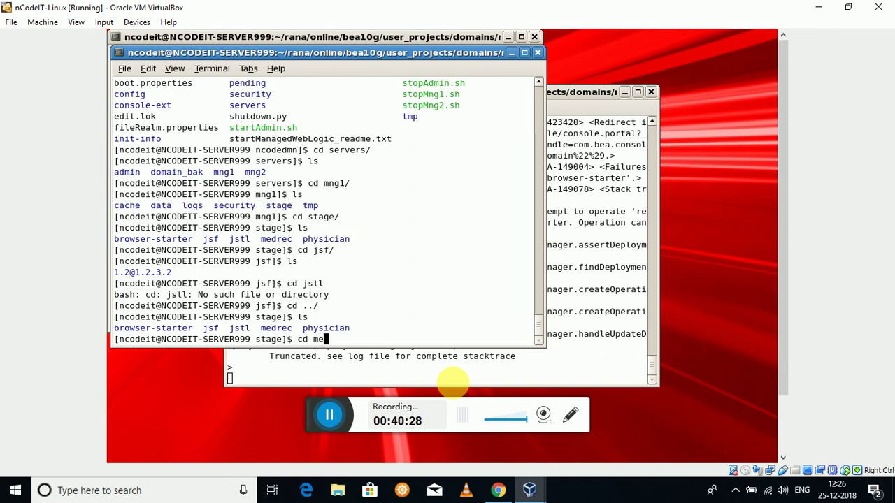
key(Tab)
key(Return)
text(ls)
key(Return)
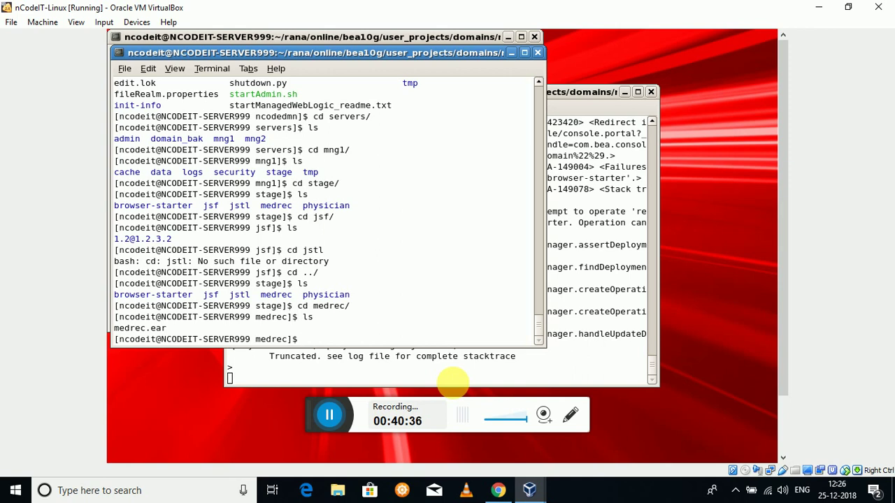
text(clear)
key(Return)
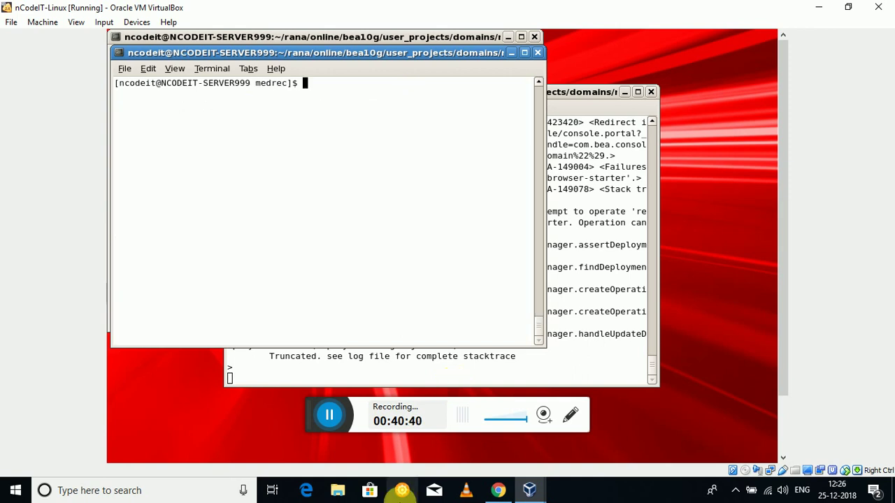
- Climb from medrec back to the stage folder and then the servers folder, listing each
text(cd)
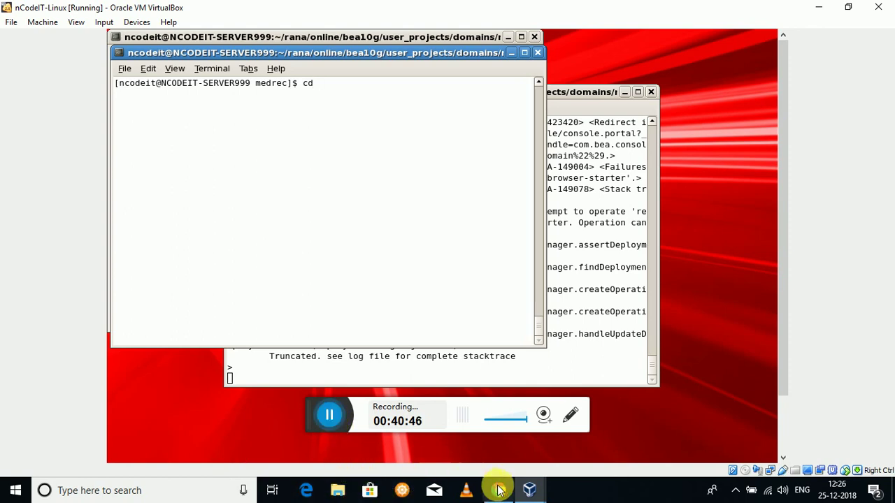
text( ../)
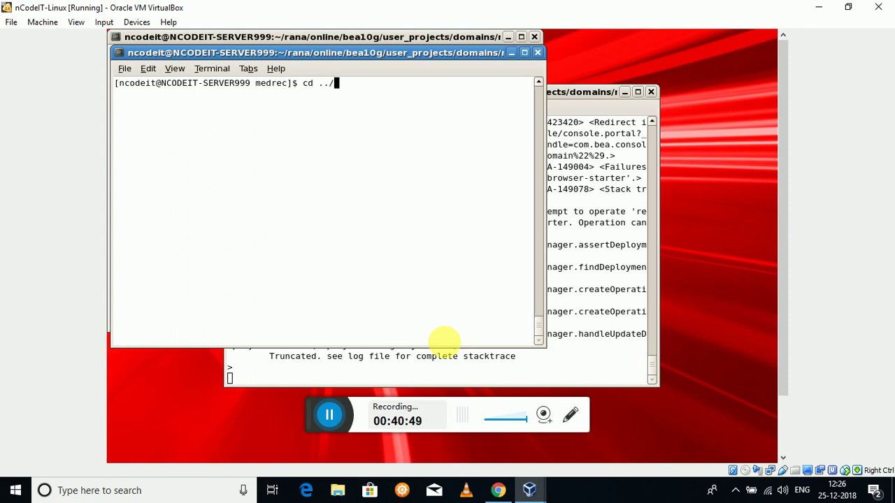
key(Return)
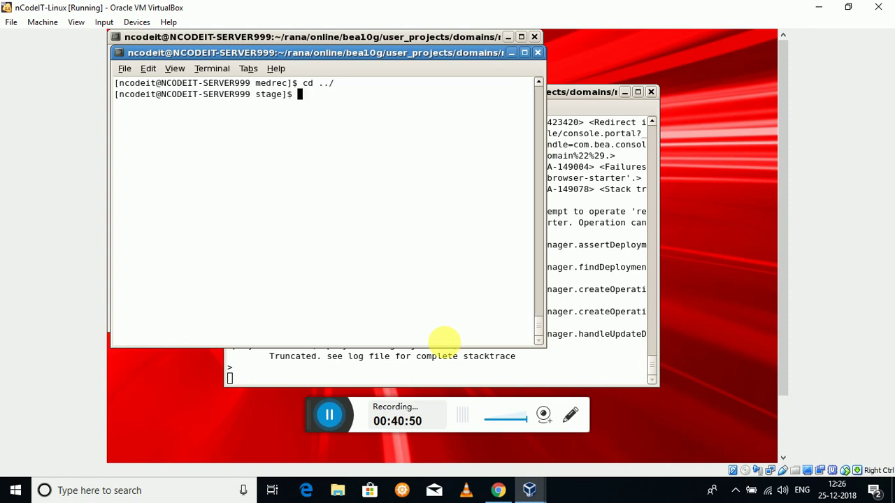
text(lss)
key(BackSpace)
key(Return)
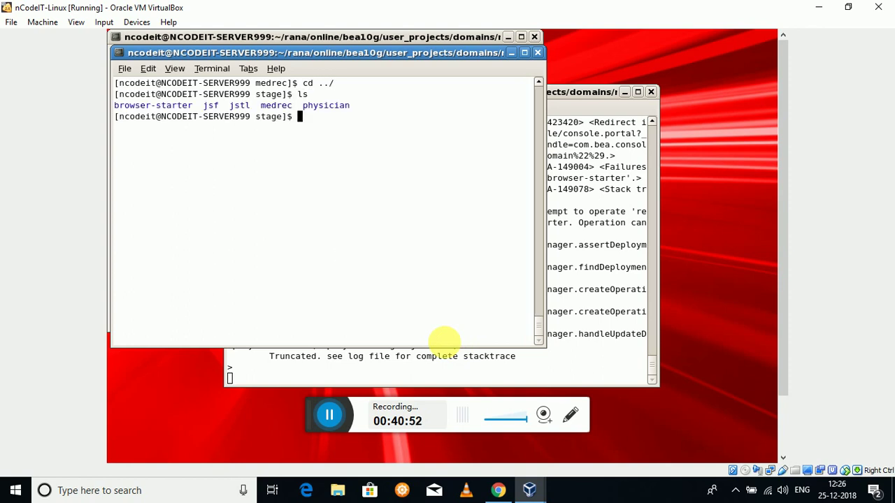
text(cd ../../)
key(Return)
text(ls)
key(Return)
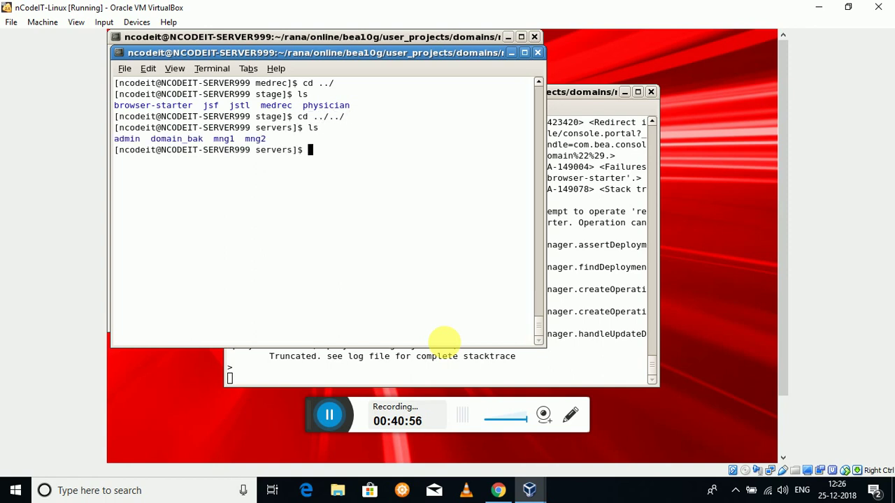
text(cd ../../)
- Go up to the domains folder, then enter ncodedmn and list its start and stop scripts
key(Return)
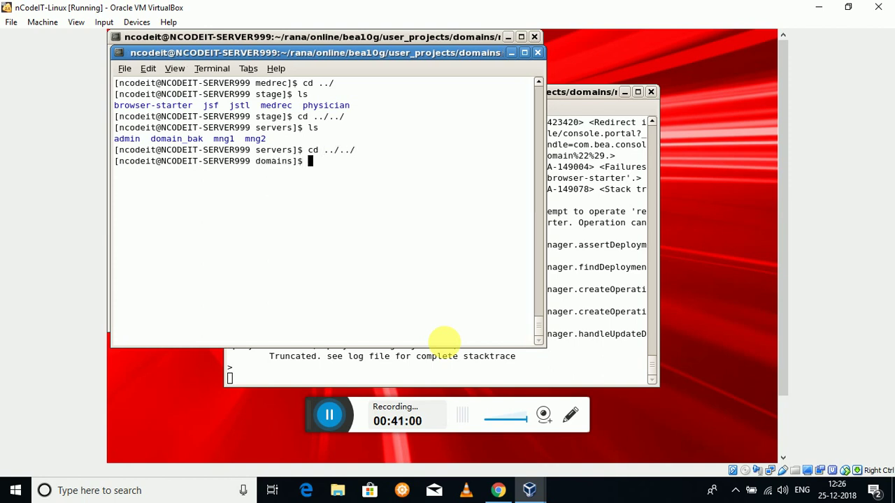
text(ls)
key(Return)
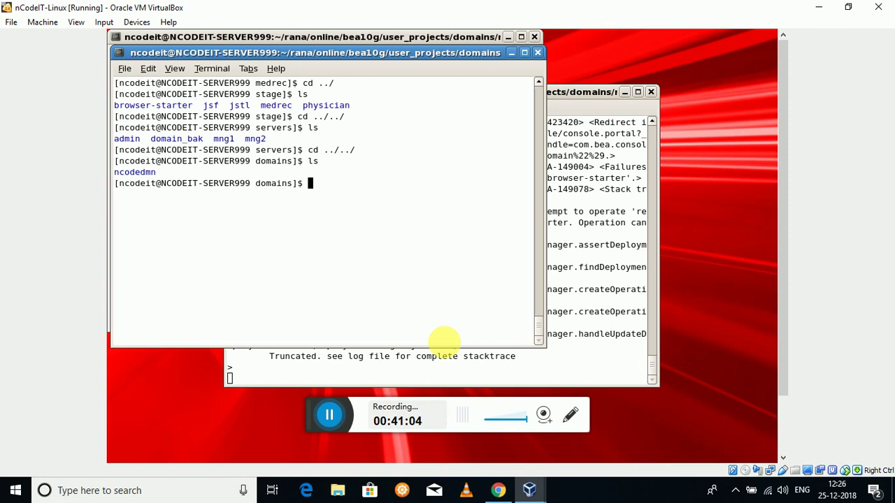
text(ls)
key(Return)
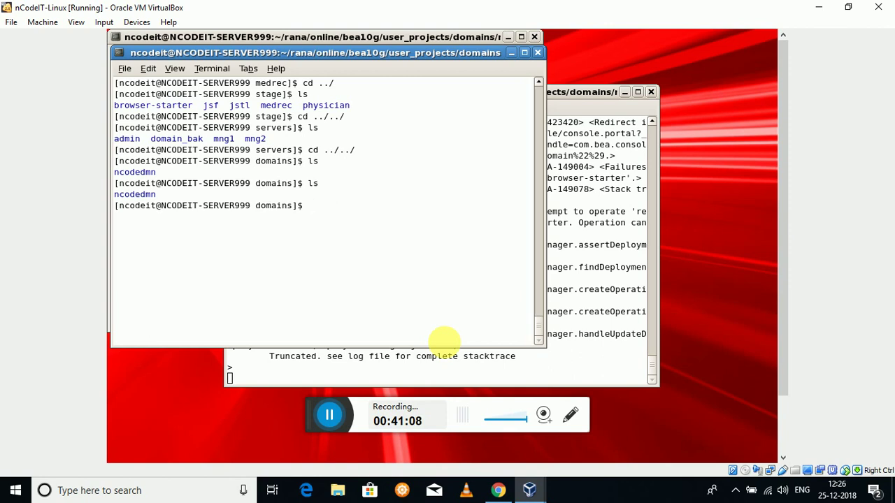
text(cd n)
key(Tab)
key(Return)
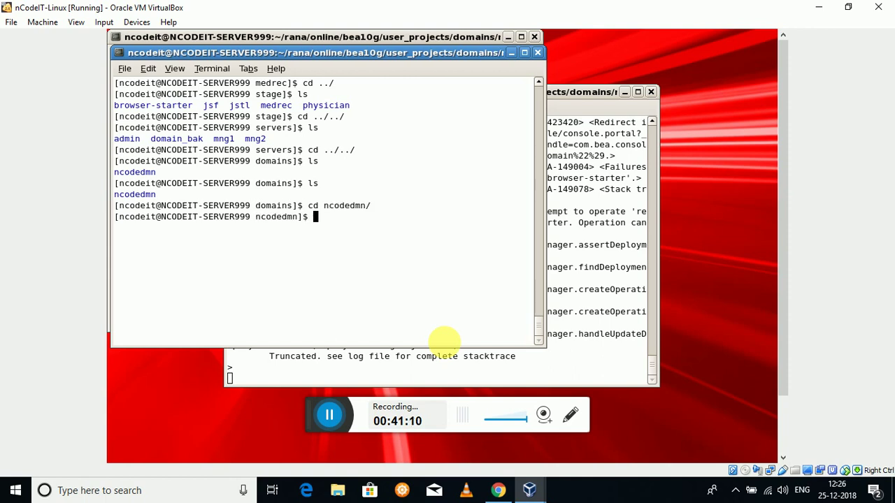
text(ls)
key(Return)
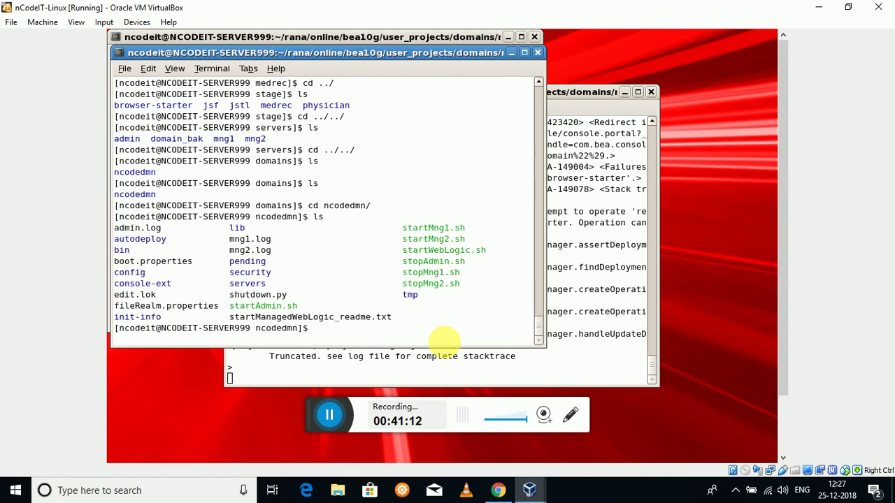
text(./startm)
- Run ./startMng1.sh for managed server mng1 and list the domain folder again
key(BackSpace)
text(Mng1)
key(Tab)
key(Return)
text(ls)
key(Return)
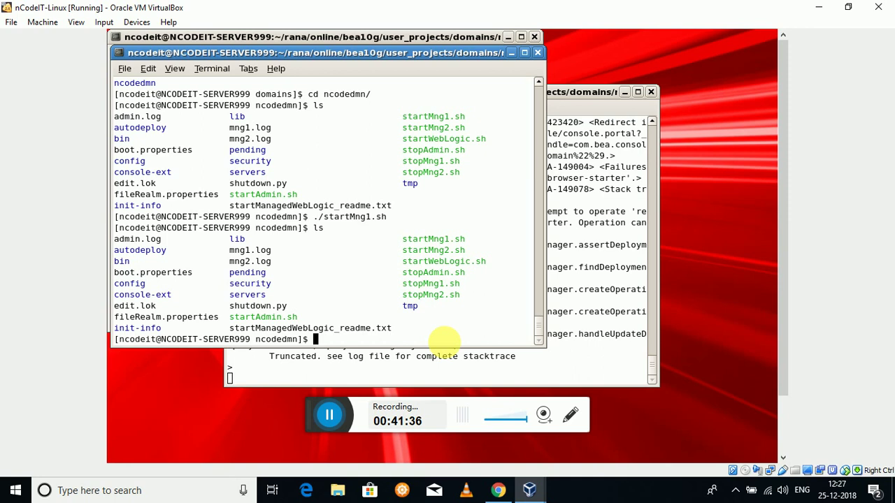
- Run ./stopMng1.sh twice, then discard an unfinished ./stopmng2.sh command
text(./stopmng1)
key(BackSpace)
key(BackSpace)
key(BackSpace)
key(BackSpace)
text(Mng1)
key(Tab)
key(Return)
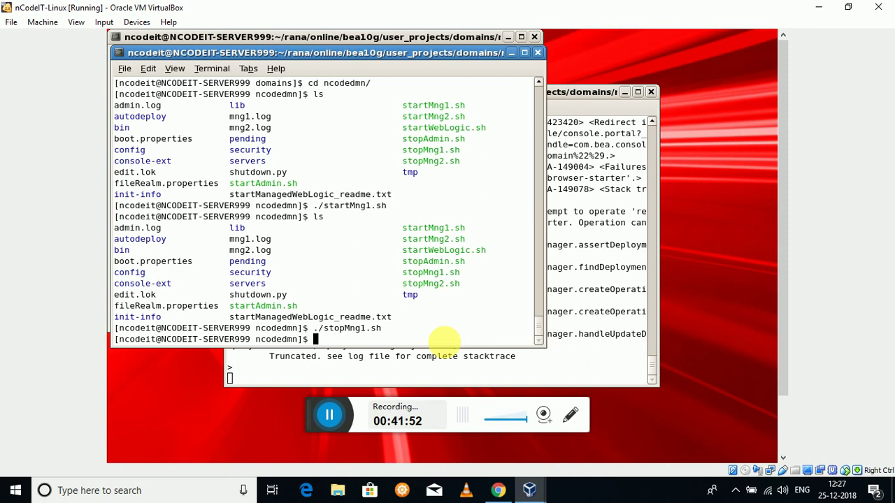
text(./stopMng1)
key(Tab)
key(Return)
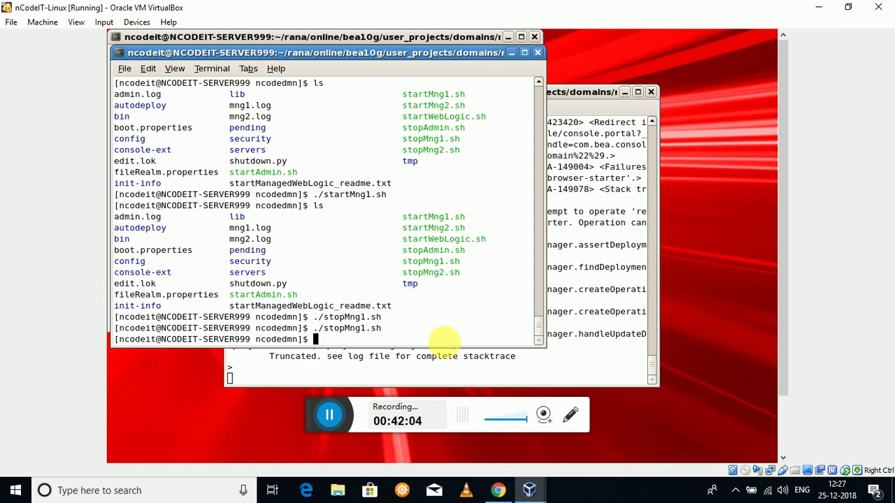
text(./stopmng2.sh)
key(BackSpace)
key(BackSpace)
key(BackSpace)
key(BackSpace)
key(BackSpace)
key(BackSpace)
key(BackSpace)
key(BackSpace)
key(BackSpace)
key(BackSpace)
key(BackSpace)
key(BackSpace)
key(BackSpace)
key(Return)
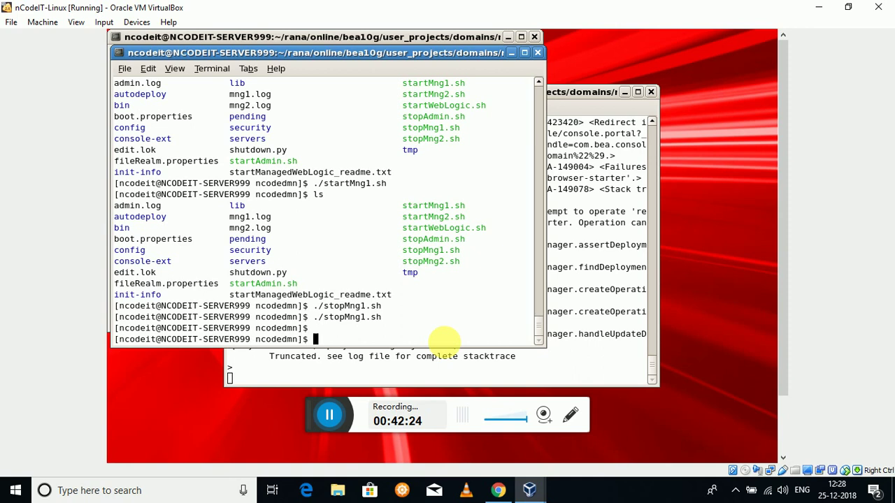
- Reload the WebLogic Summary of Deployments page twice to check each deployment's state and health
click(498, 490)
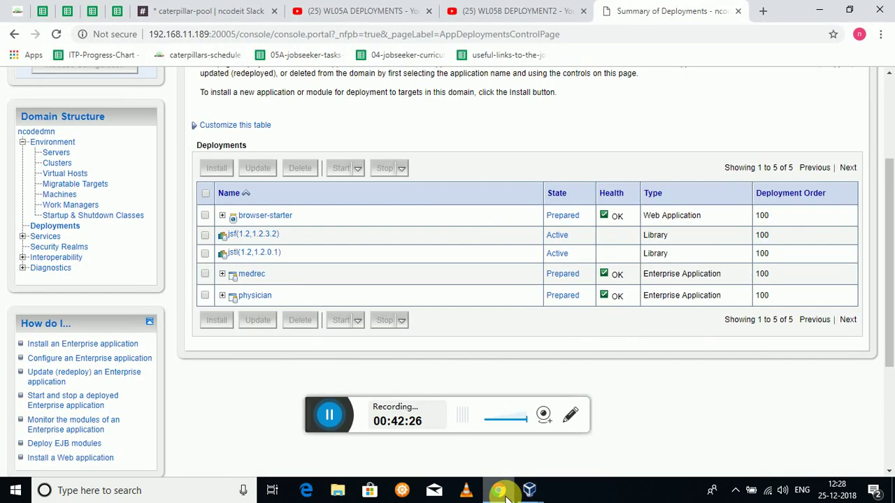
right_click(506, 334)
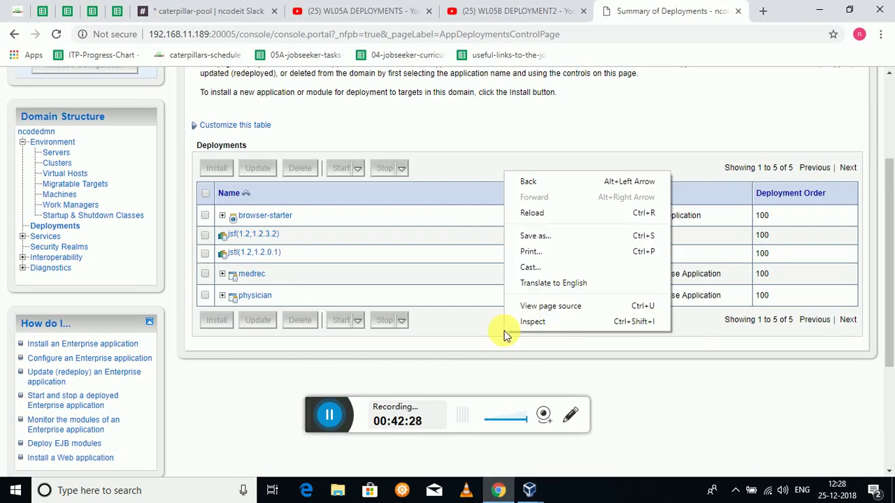
click(533, 214)
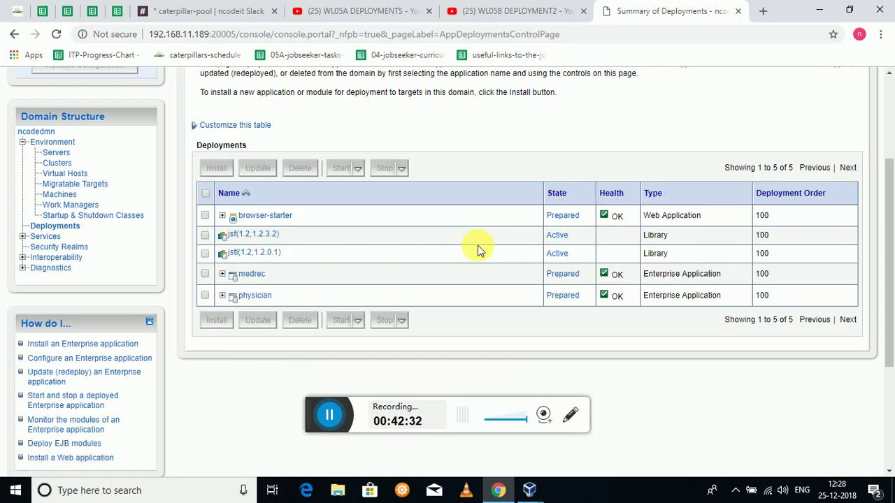
right_click(479, 250)
click(504, 288)
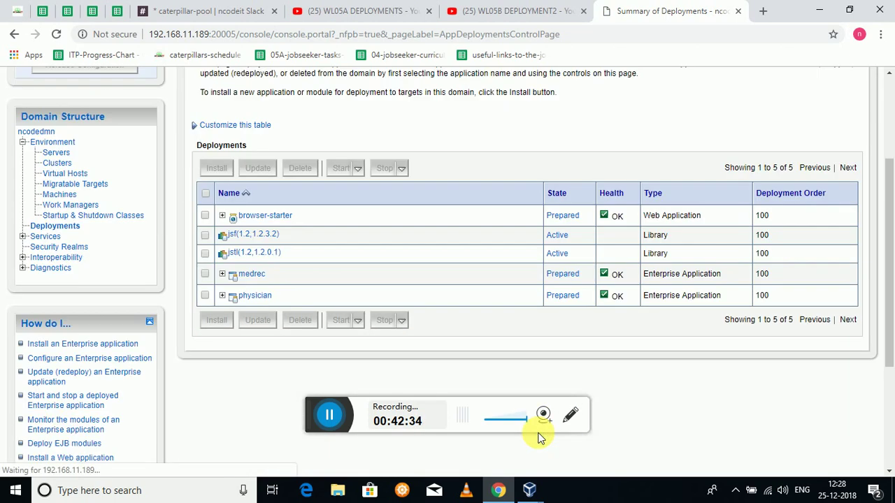
- Run ./stopMng2.sh in the ncodedmn domain folder to stop managed server mng2
mouse_move(527, 488)
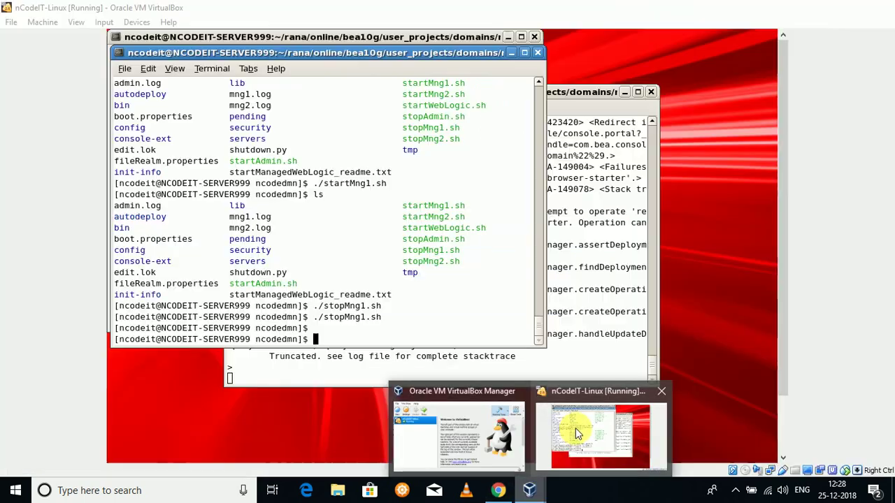
click(576, 433)
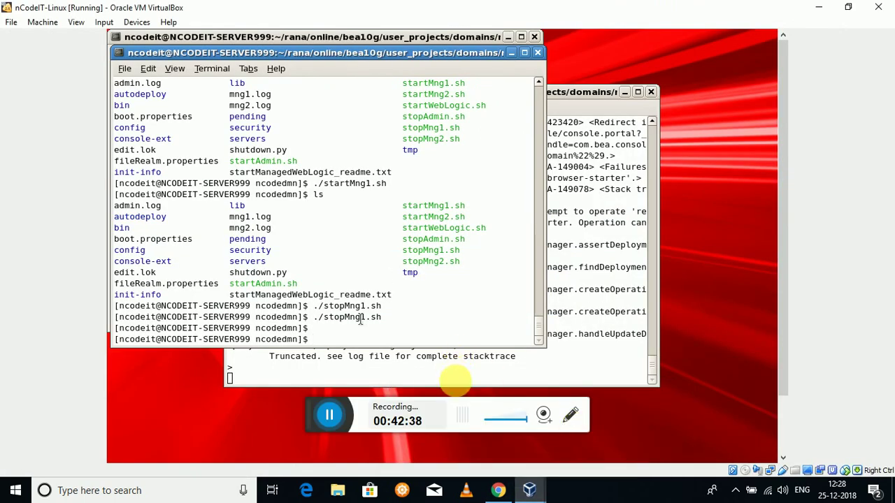
text(./stopMng2)
key(Tab)
key(Return)
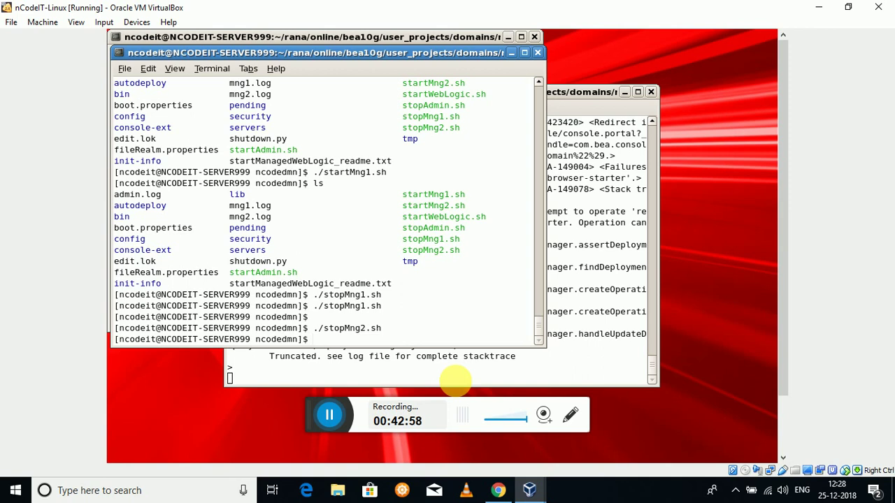
- Reload the deployments summary and lock the domain configuration with Lock & Edit
click(497, 490)
right_click(463, 338)
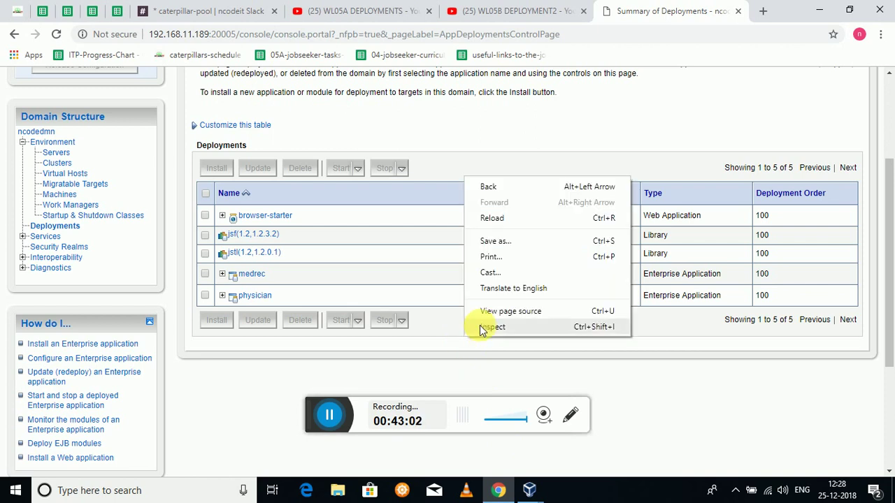
click(503, 222)
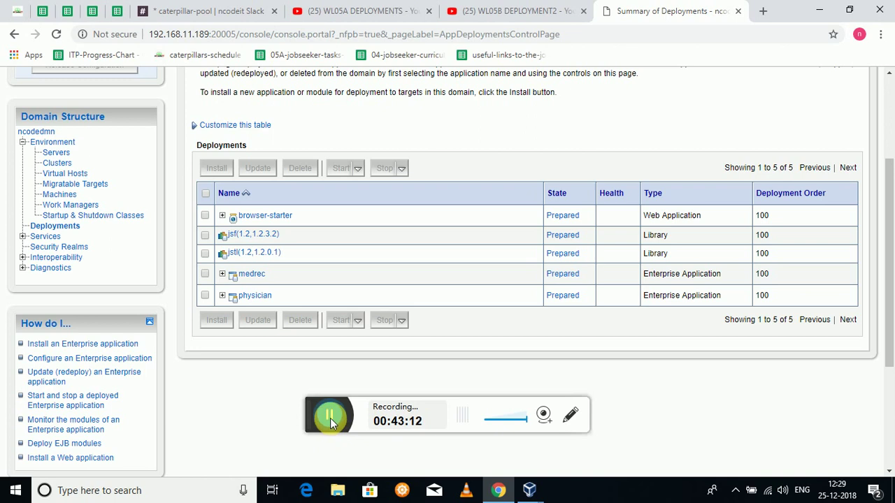
scroll(330, 418, up, 2)
click(118, 140)
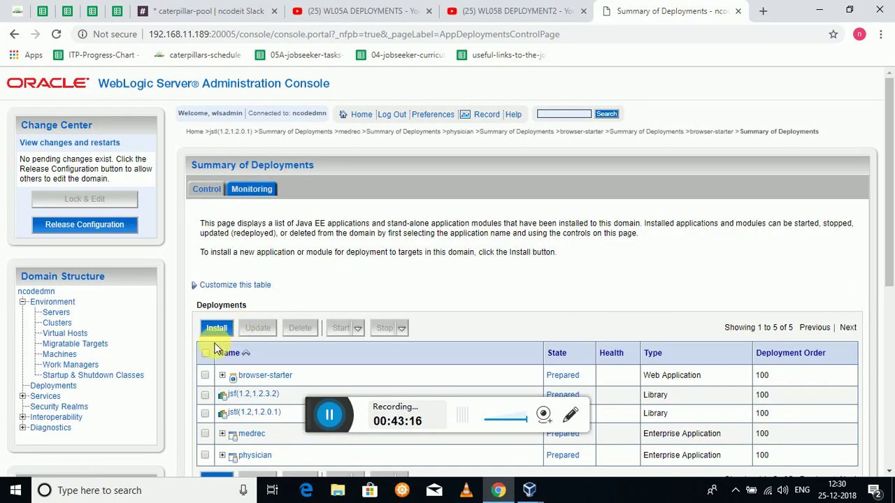
- Force-stop the browser-starter deployment immediately
click(205, 375)
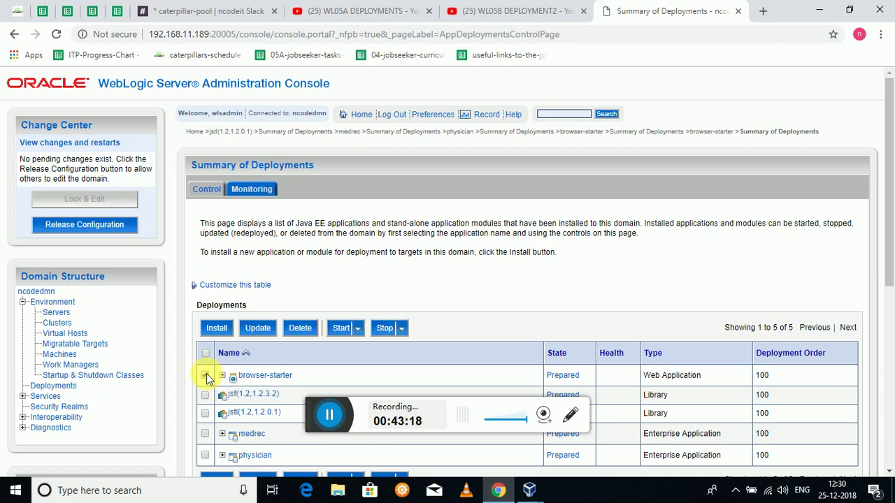
click(206, 375)
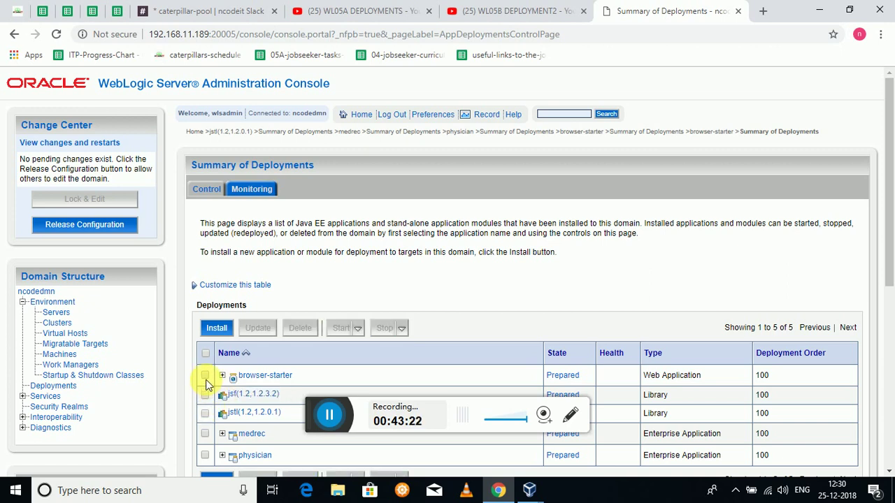
click(205, 376)
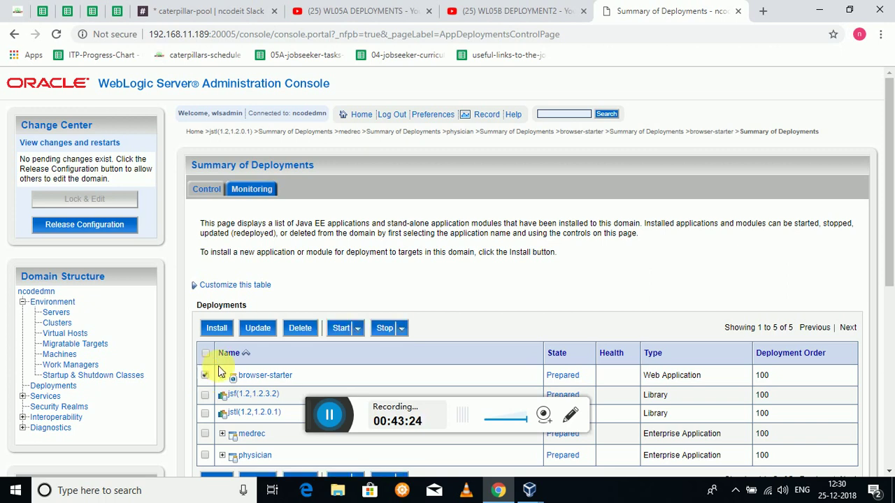
click(402, 332)
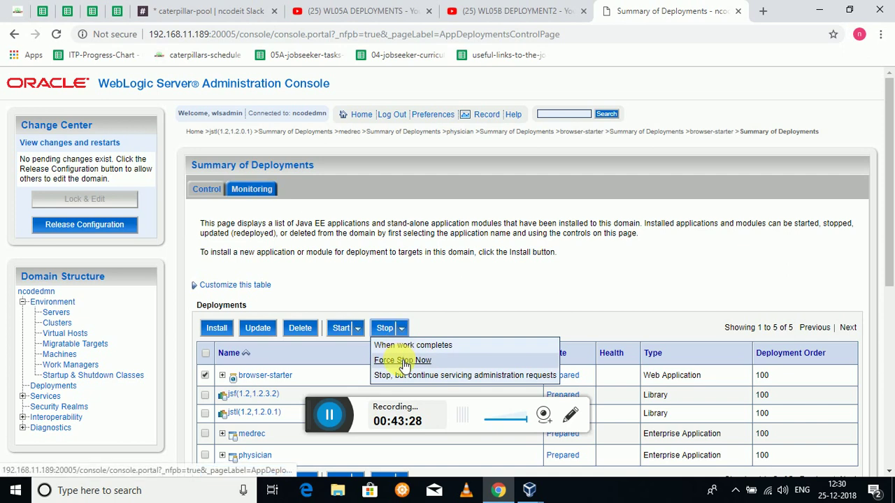
click(399, 360)
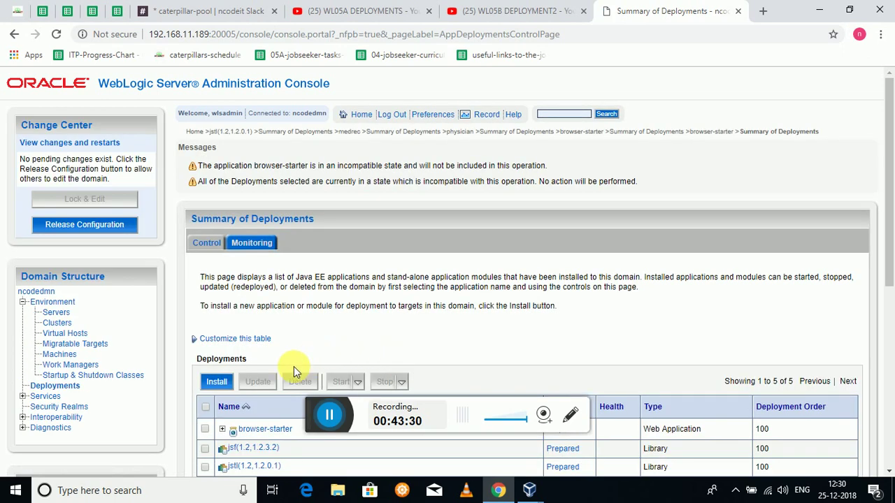
- Delete browser-starter and confirm its removal with Yes
click(204, 429)
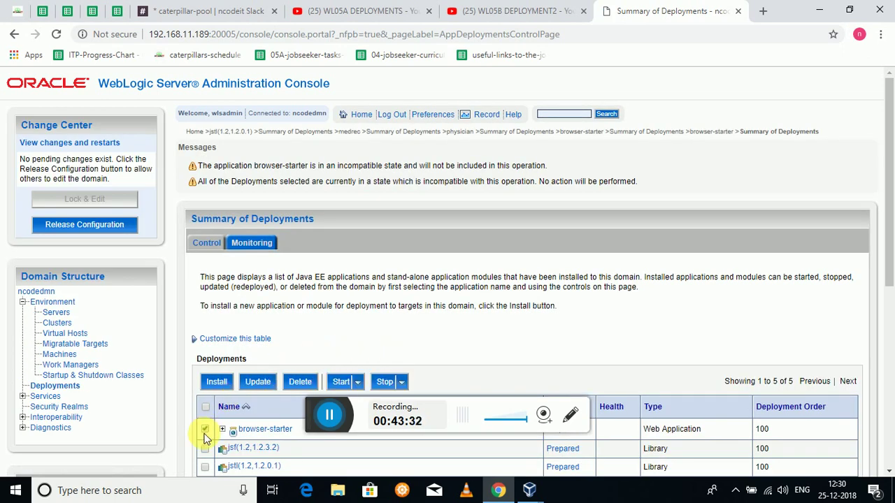
click(300, 382)
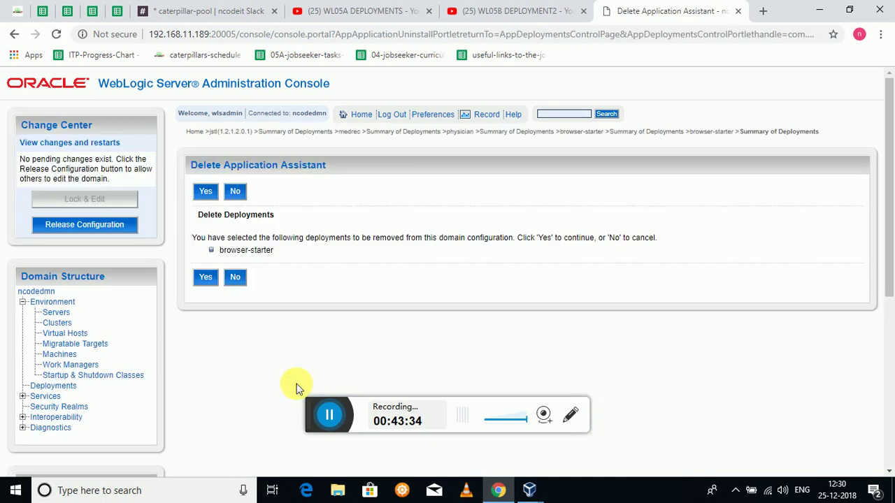
click(207, 278)
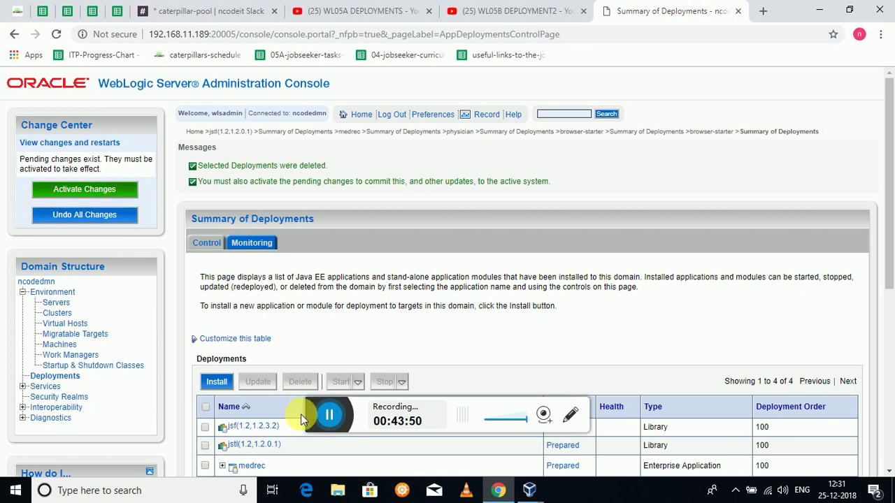
- Force-stop the jsf(1.2,1.2.3.2) library immediately
scroll(224, 418, down, 1)
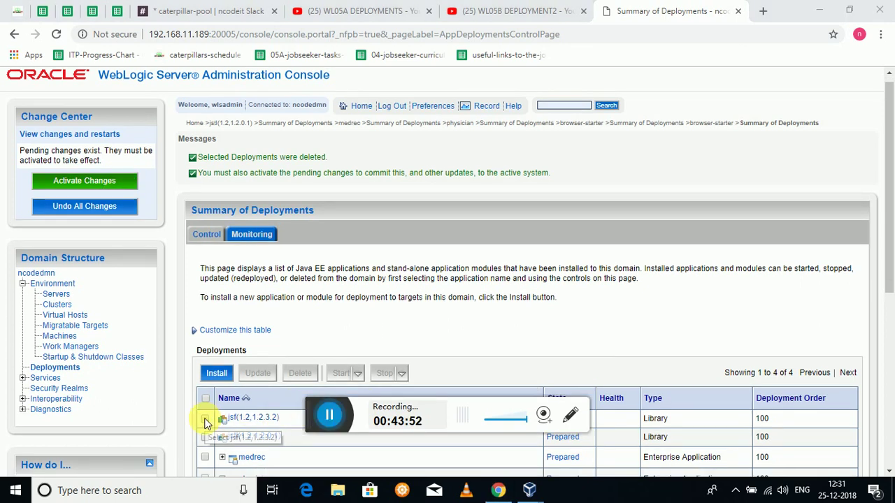
click(205, 419)
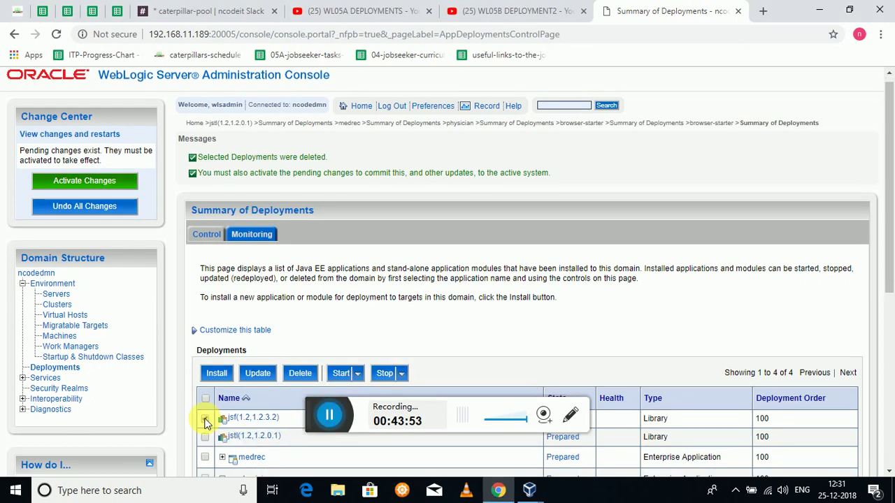
click(404, 375)
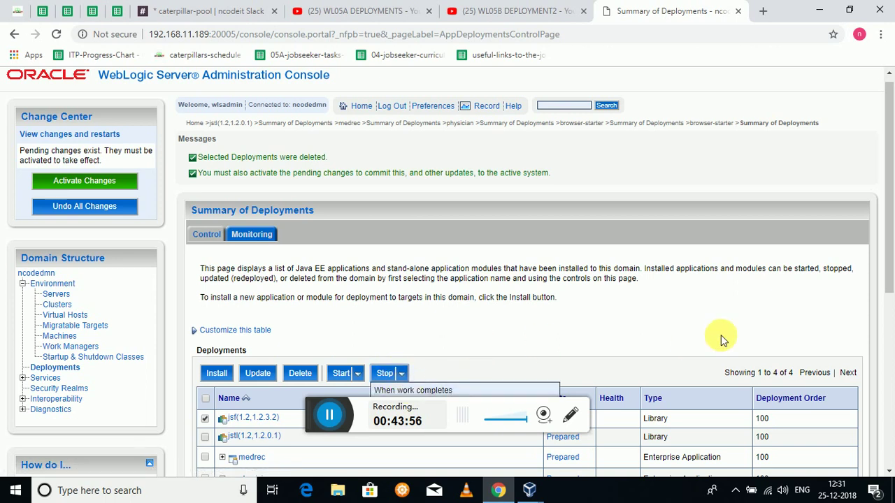
drag(886, 272, 884, 315)
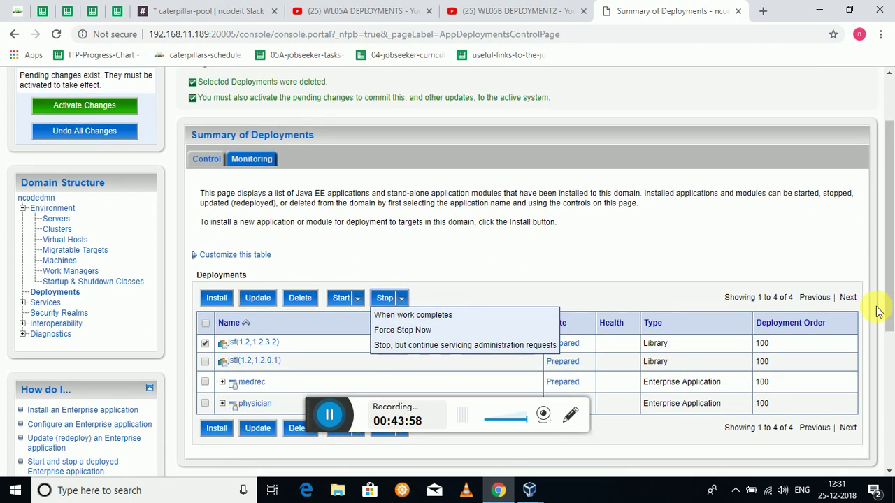
click(442, 333)
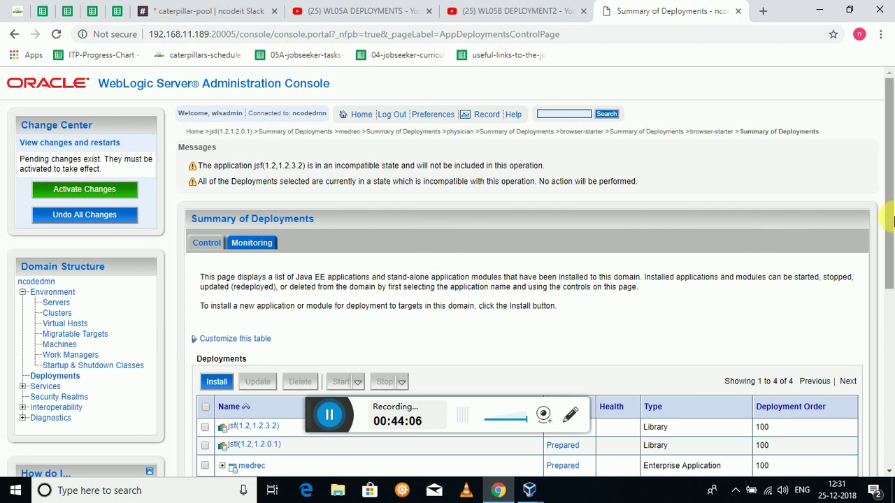
- Delete the jsf(1.2,1.2.3.2) library and confirm with Yes
scroll(892, 219, down, 2)
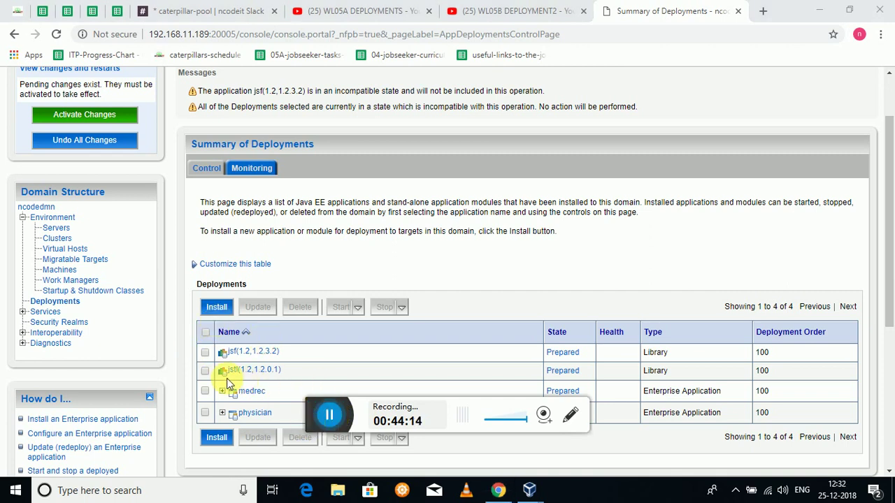
click(205, 353)
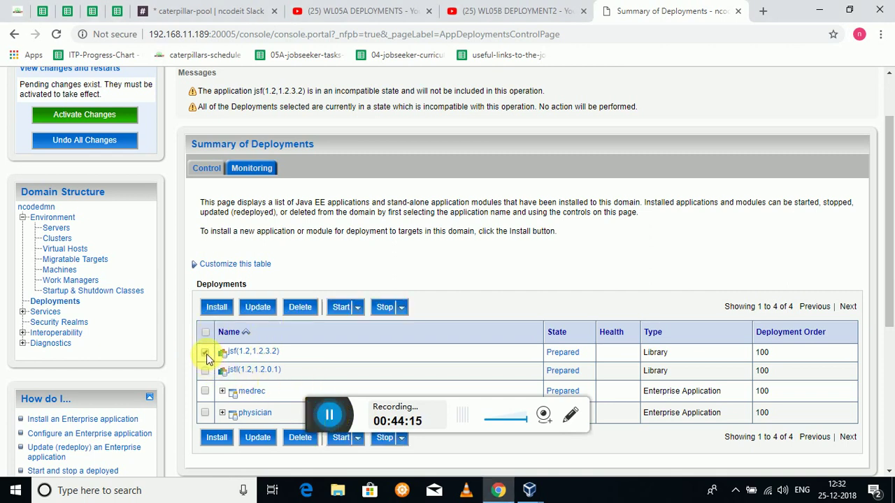
click(301, 309)
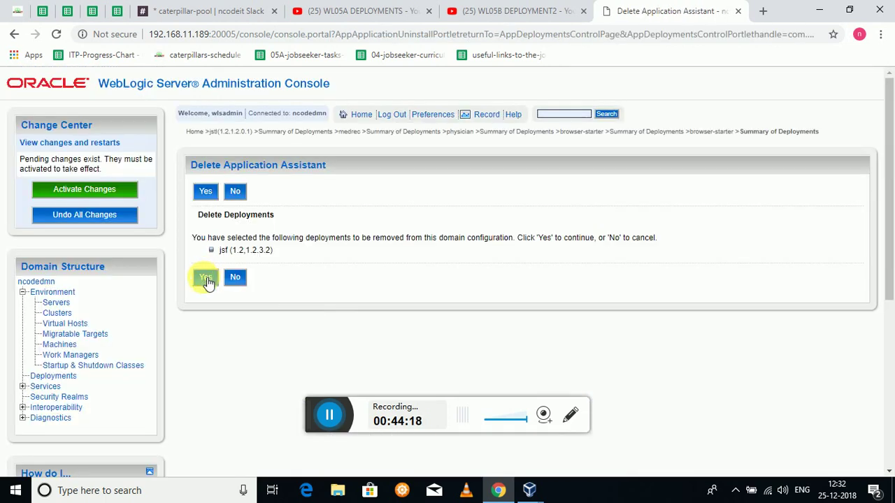
click(205, 279)
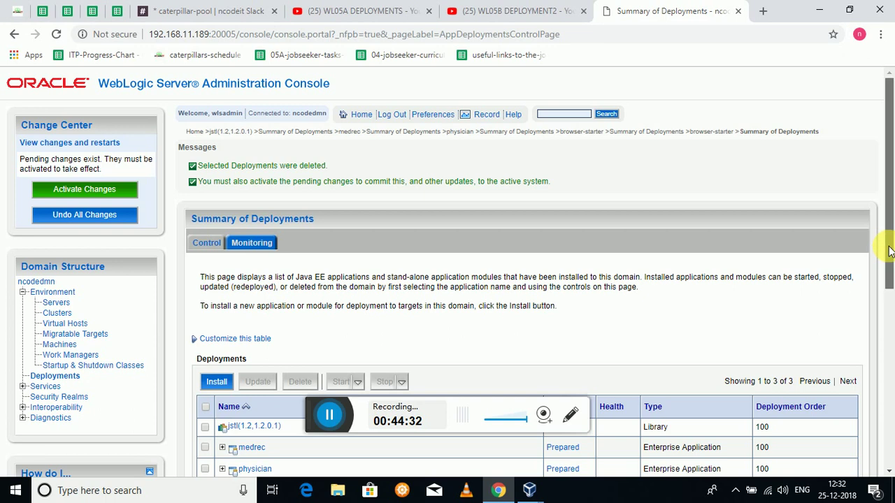
- Force-stop the physician deployment immediately
scroll(890, 251, down, 2)
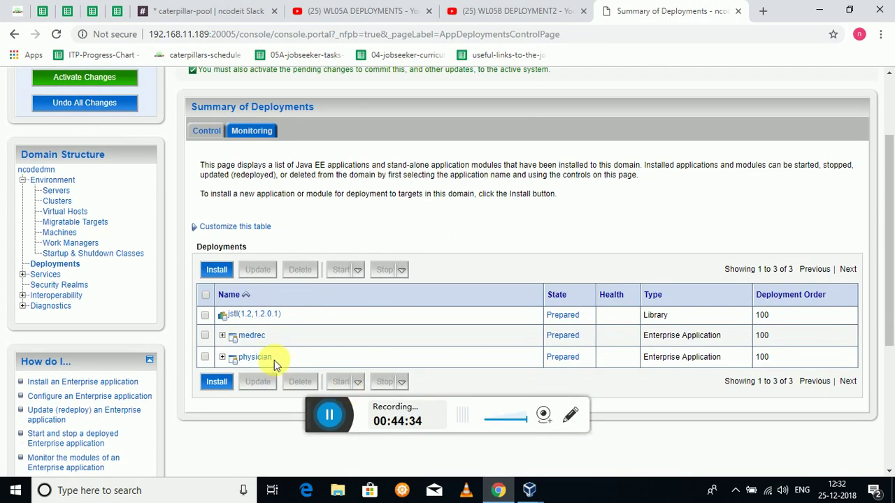
click(205, 357)
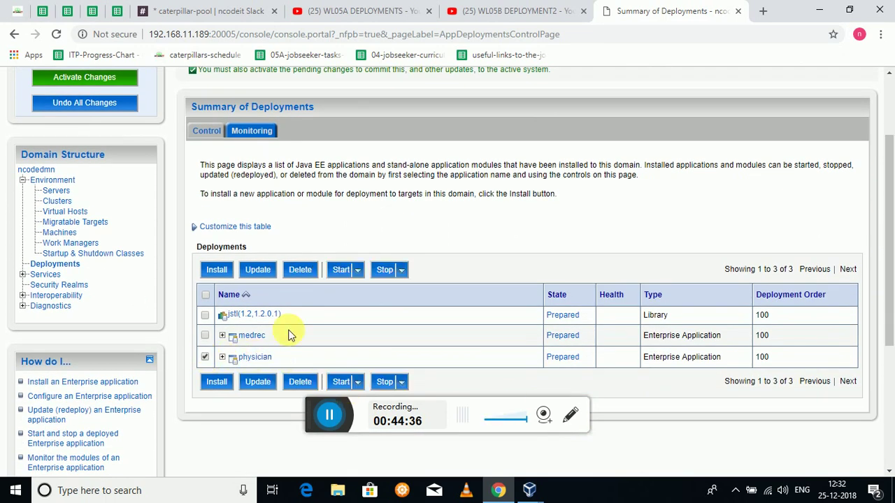
click(402, 271)
click(403, 358)
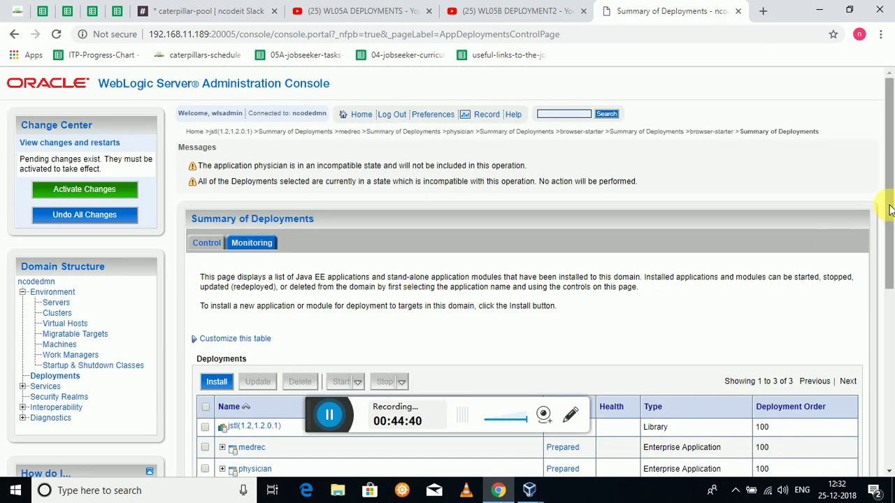
- Delete the physician deployment and confirm the removal
scroll(890, 210, down, 2)
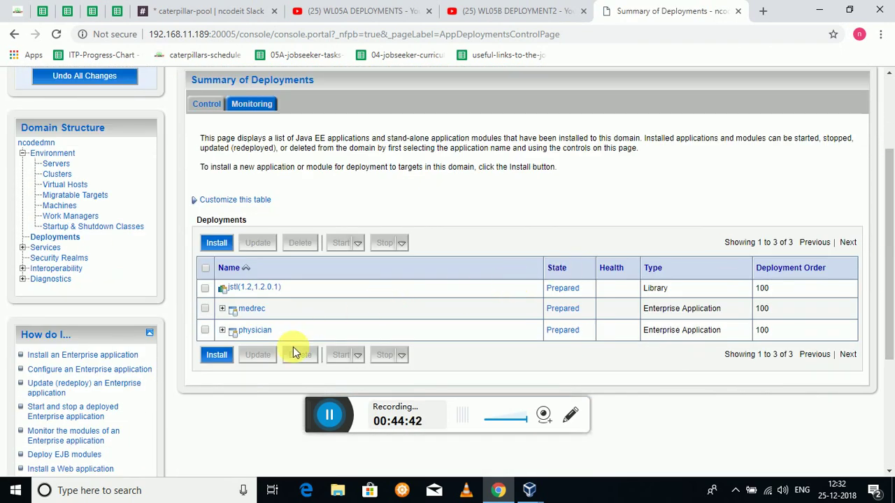
click(205, 332)
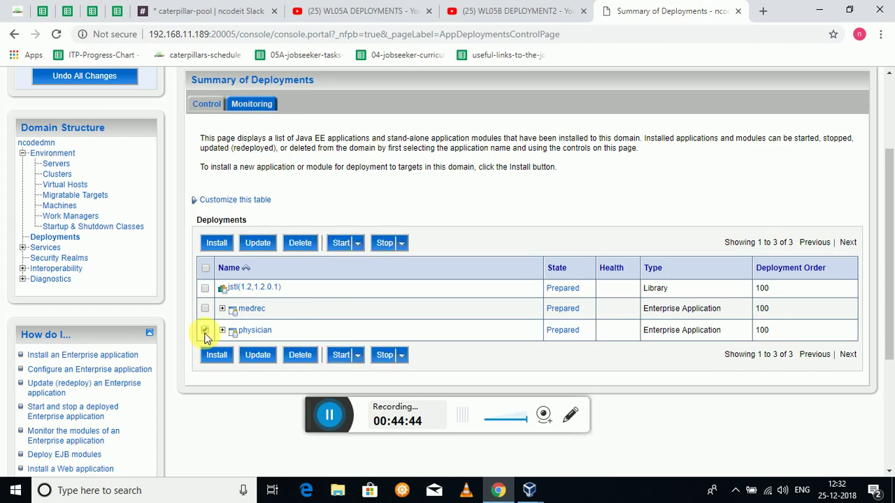
click(301, 244)
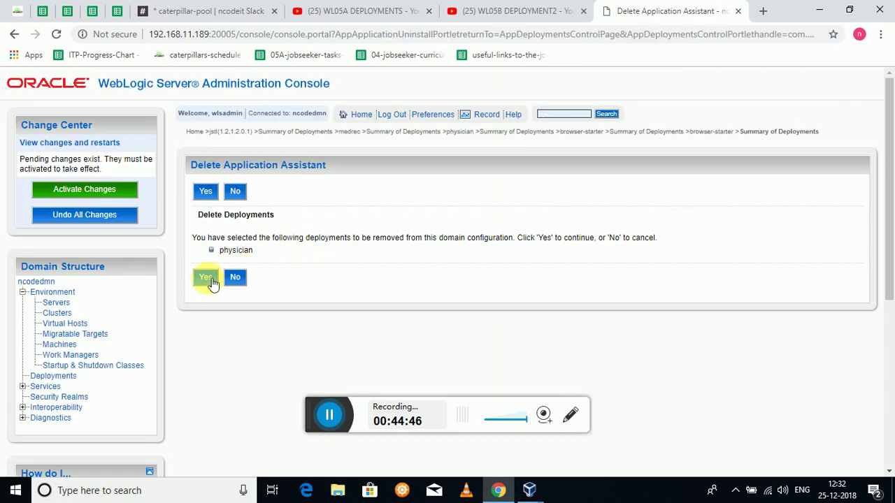
click(206, 279)
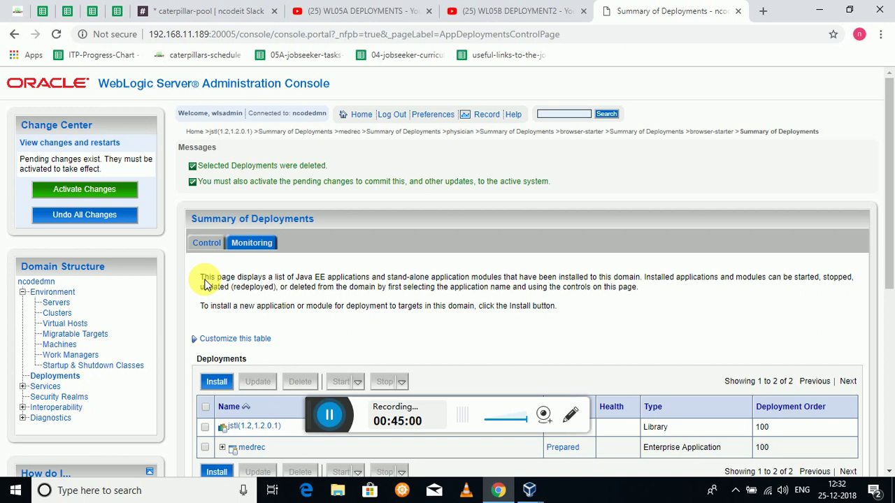
- Force-stop the medrec deployment immediately
drag(889, 192, 889, 253)
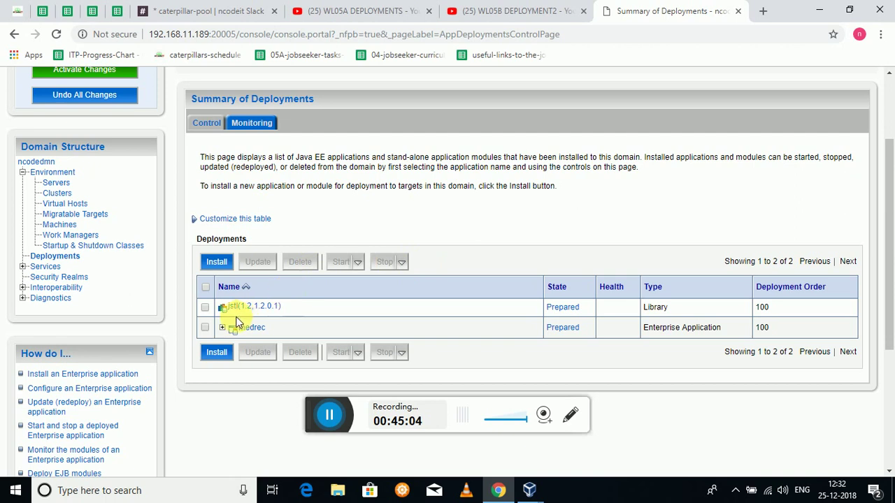
click(205, 328)
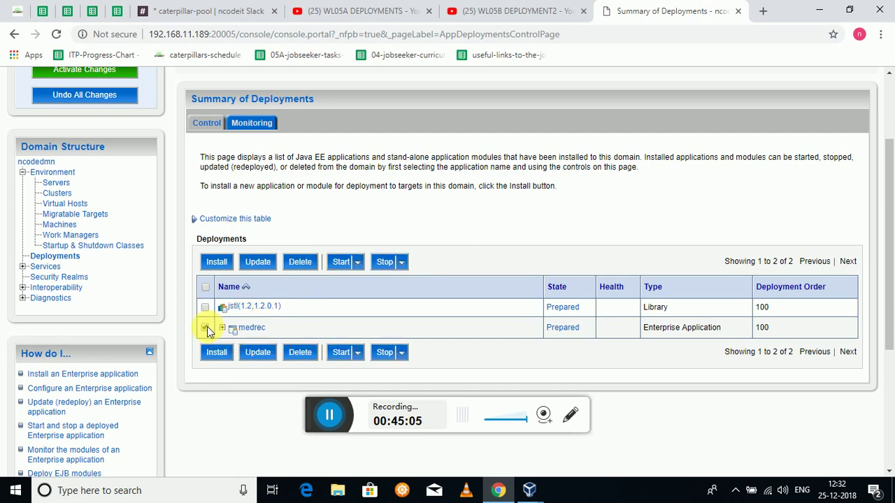
click(397, 263)
click(401, 295)
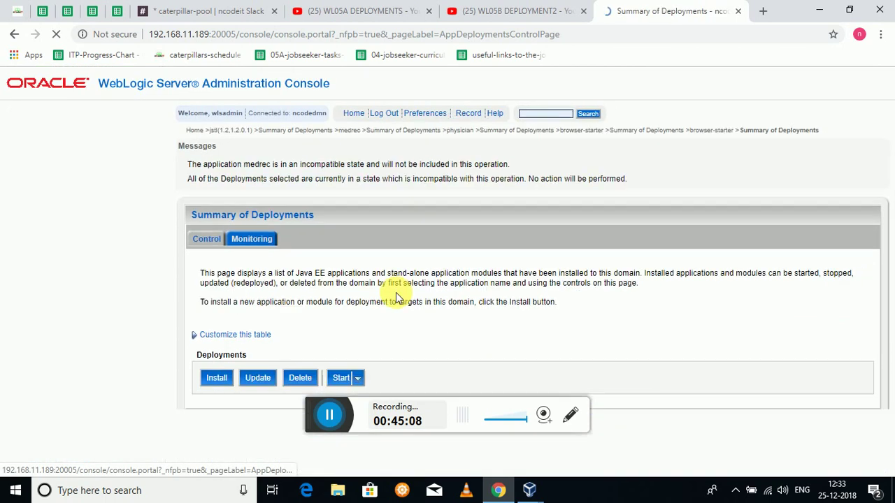
- Delete the medrec deployment and confirm the removal
drag(891, 250, 881, 312)
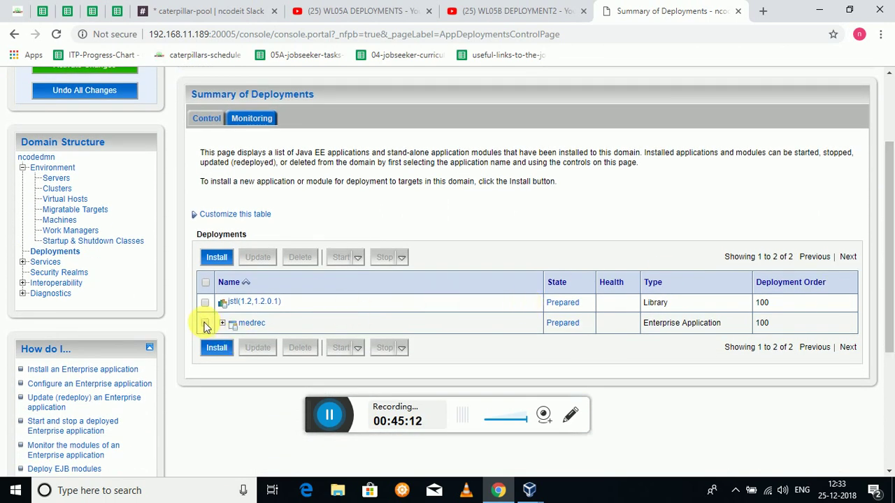
click(205, 323)
click(302, 259)
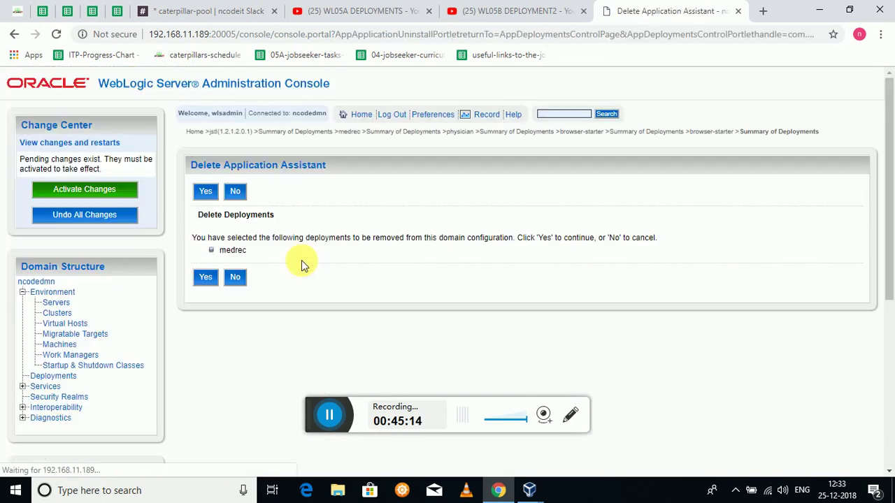
click(207, 278)
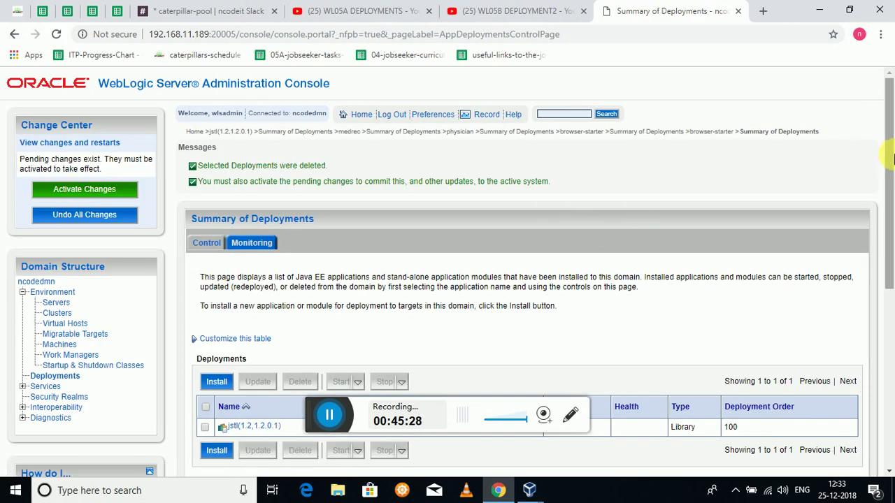
- Force-stop the jstl(1.2,1.2.0.1) library immediately
drag(891, 157, 891, 215)
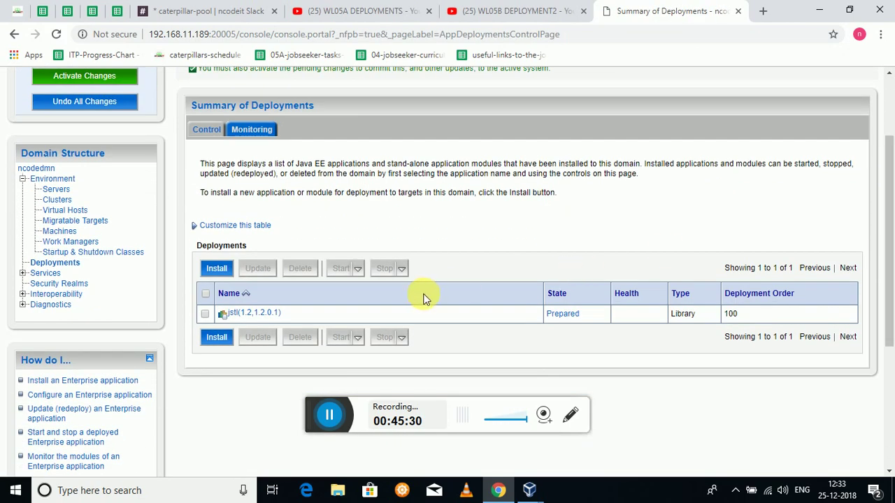
click(205, 314)
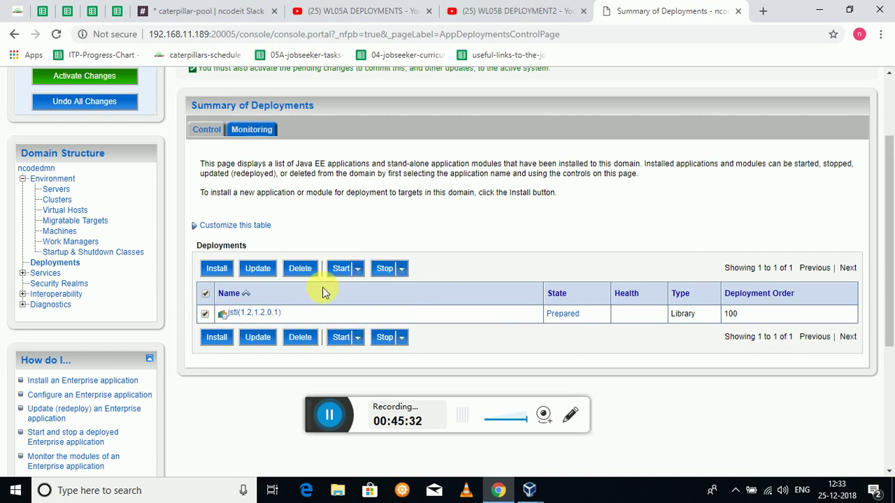
click(401, 270)
click(409, 301)
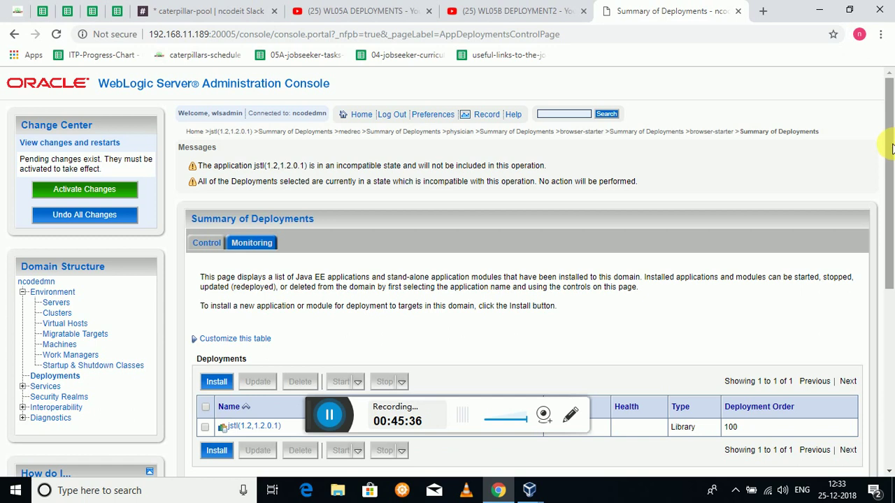
- Delete the jstl library and confirm, leaving the deployments list empty
scroll(892, 147, down, 2)
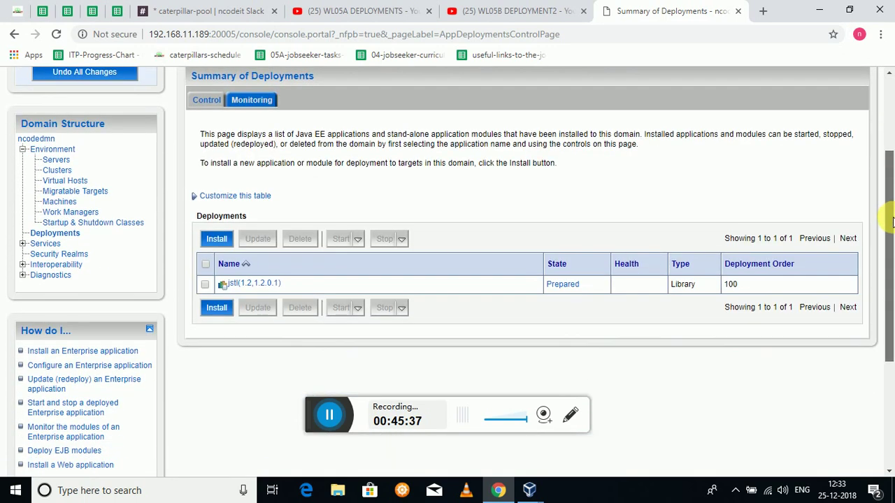
click(205, 284)
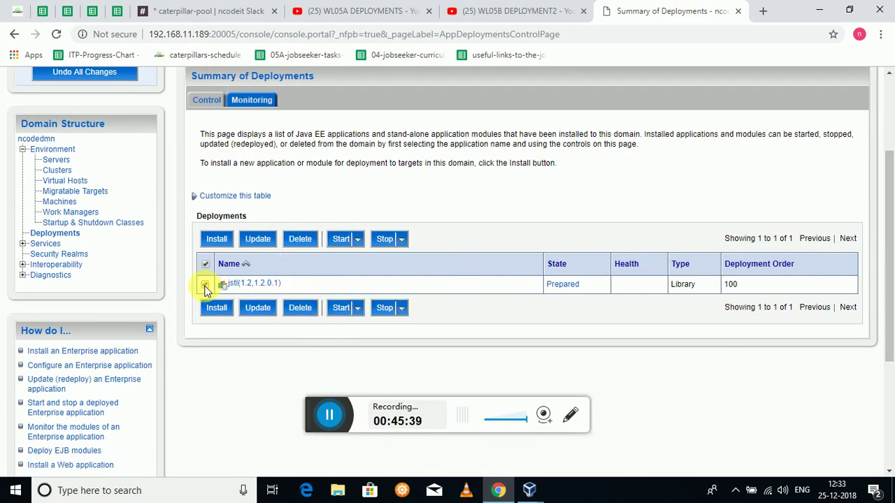
click(299, 240)
click(205, 279)
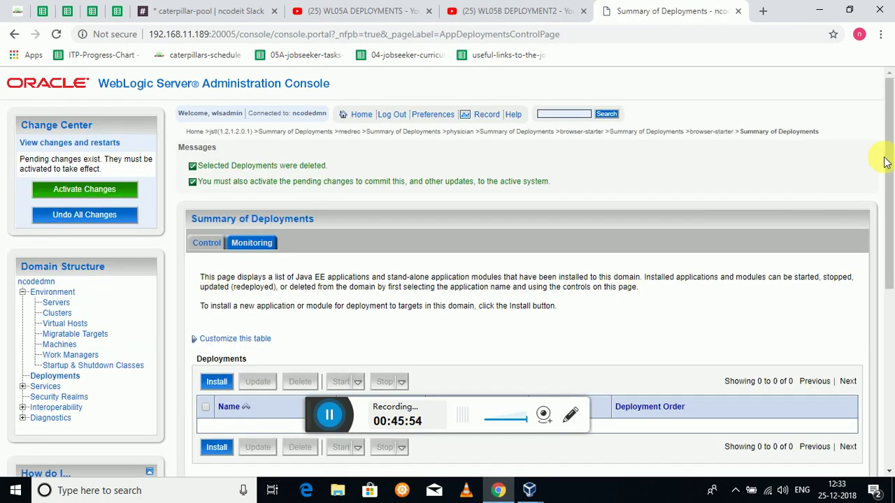
drag(889, 160, 890, 201)
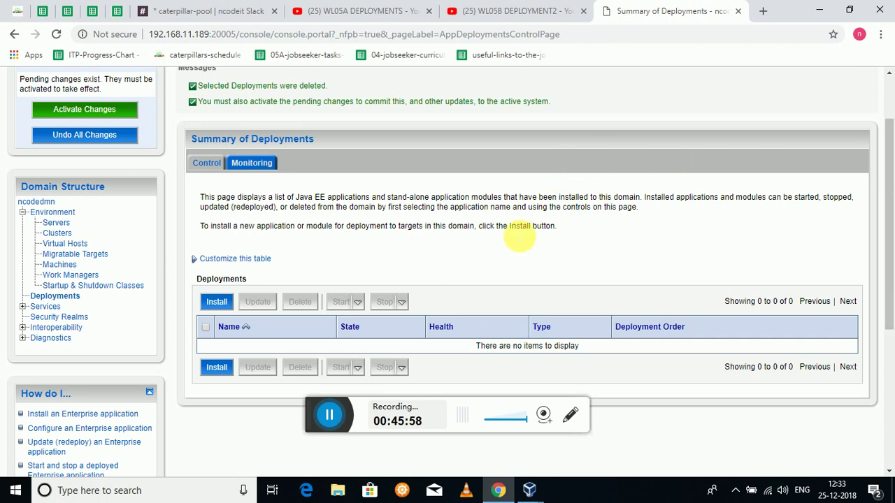
- Switch to the Linux terminal, clear it, and list the parent domains folder with cd ../ and ls
click(500, 494)
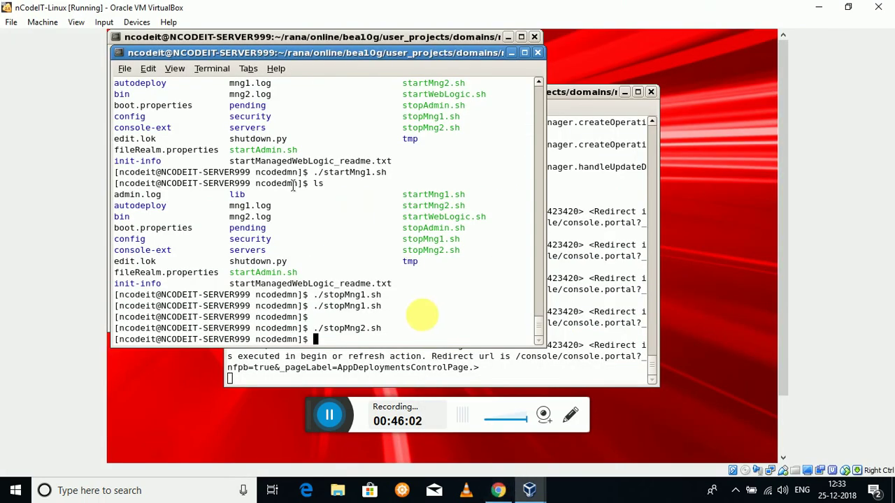
text(clear)
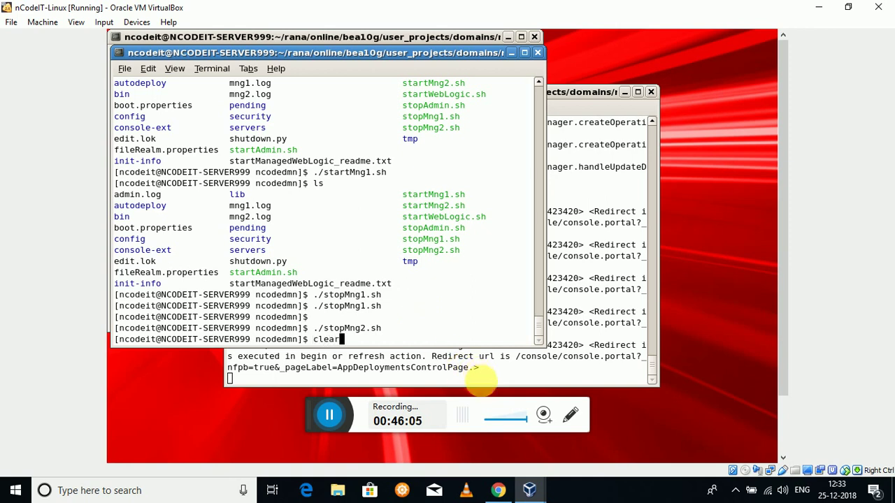
key(Return)
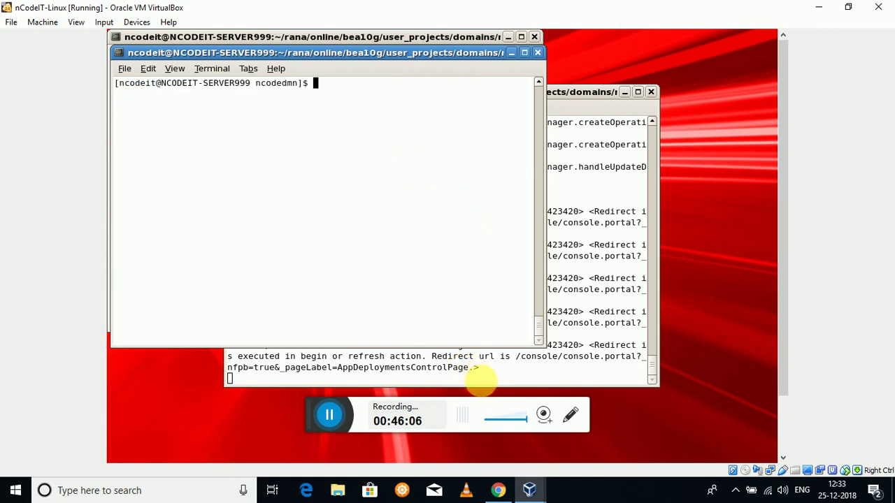
text(s)
key(BackSpace)
text(cd ../)
key(Return)
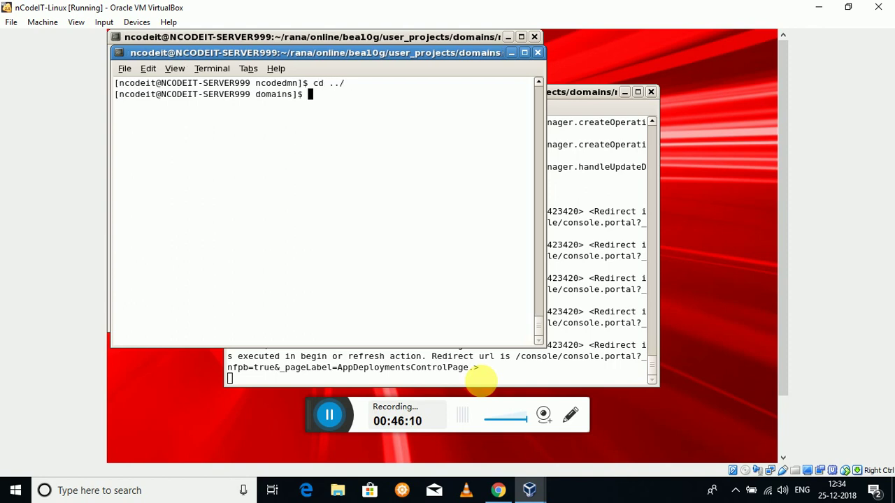
text(ls)
key(Return)
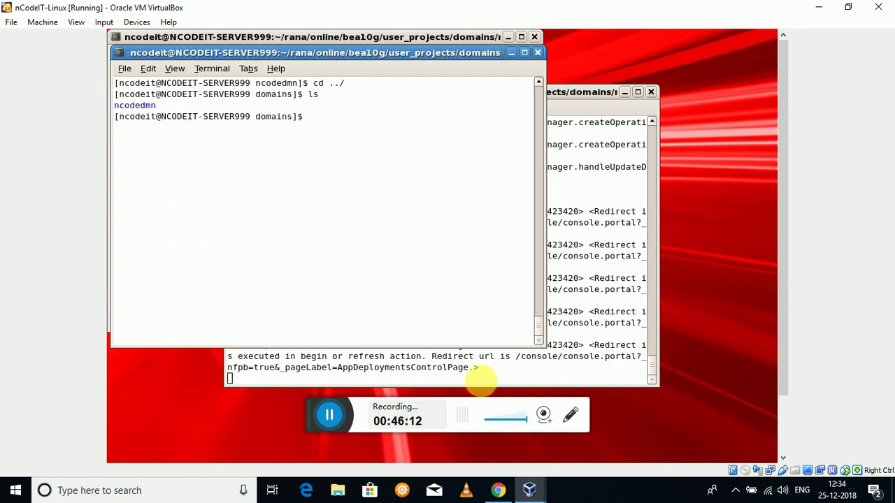
- Enter the ncodedmn domain folder and list its files
text(cd n)
key(Tab)
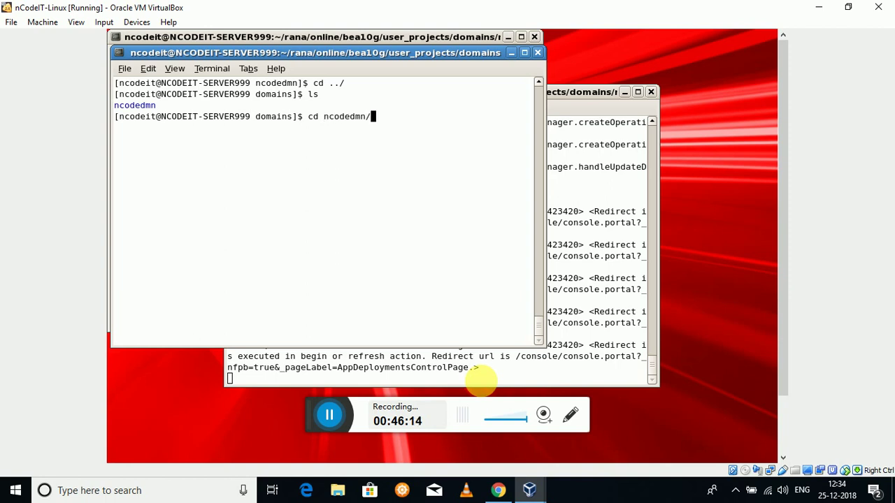
key(Return)
text(ls)
key(Return)
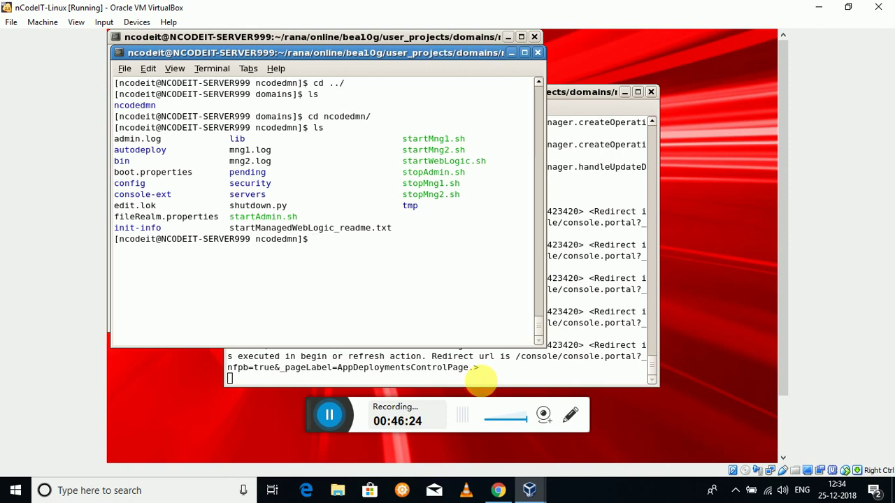
- Run ./startAdmin.sh in ncodedmn, then list the folder again
text(./)
key(BackSpace)
text(/startA)
key(Tab)
key(Return)
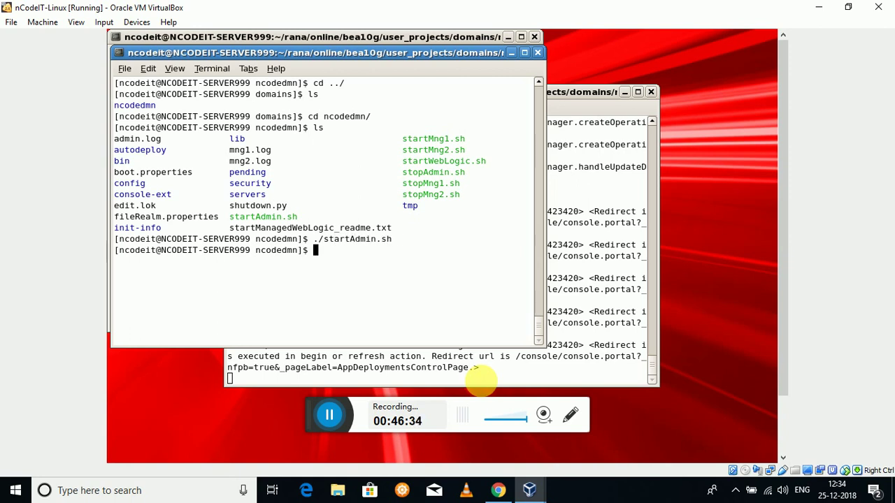
text(ls)
key(Return)
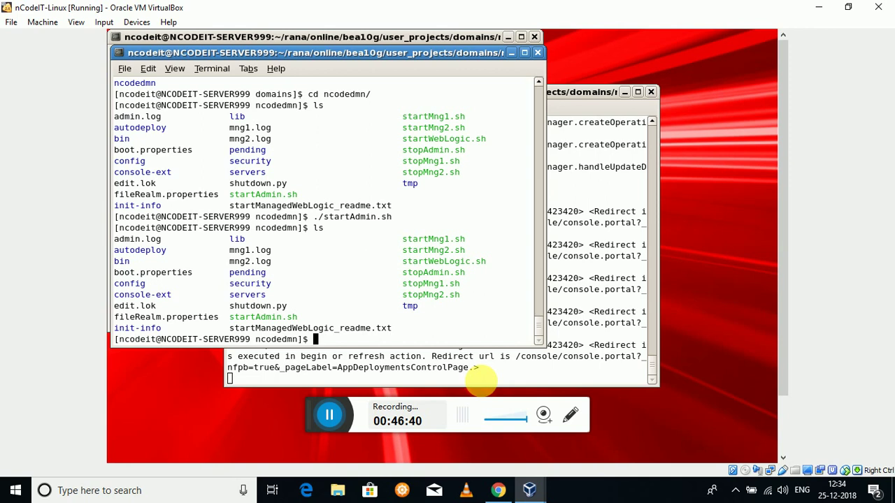
- List the ncodedmn folder with ls -ltr, then start typing ./StopAdmin at the prompt
text(ls -ltr)
key(Return)
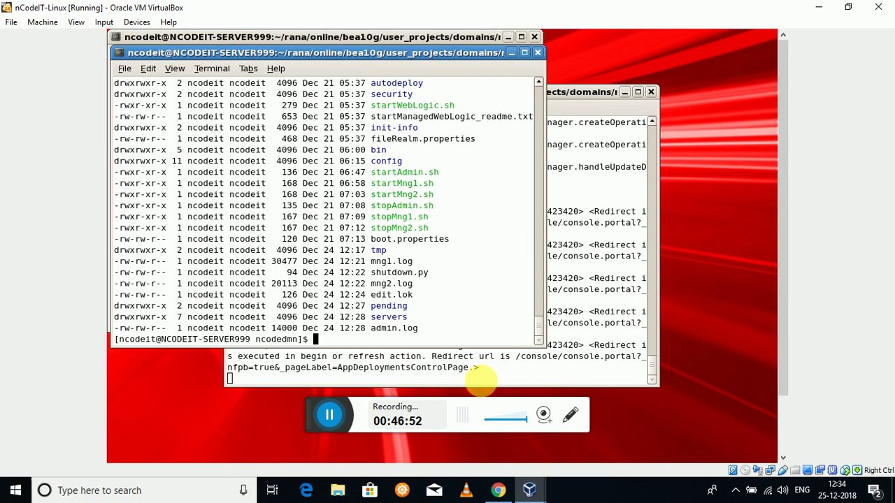
text(./StopAdmin)
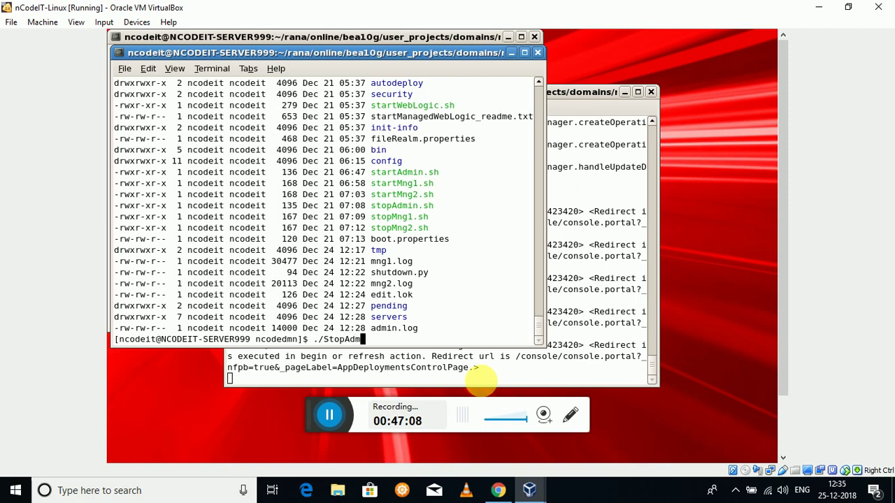